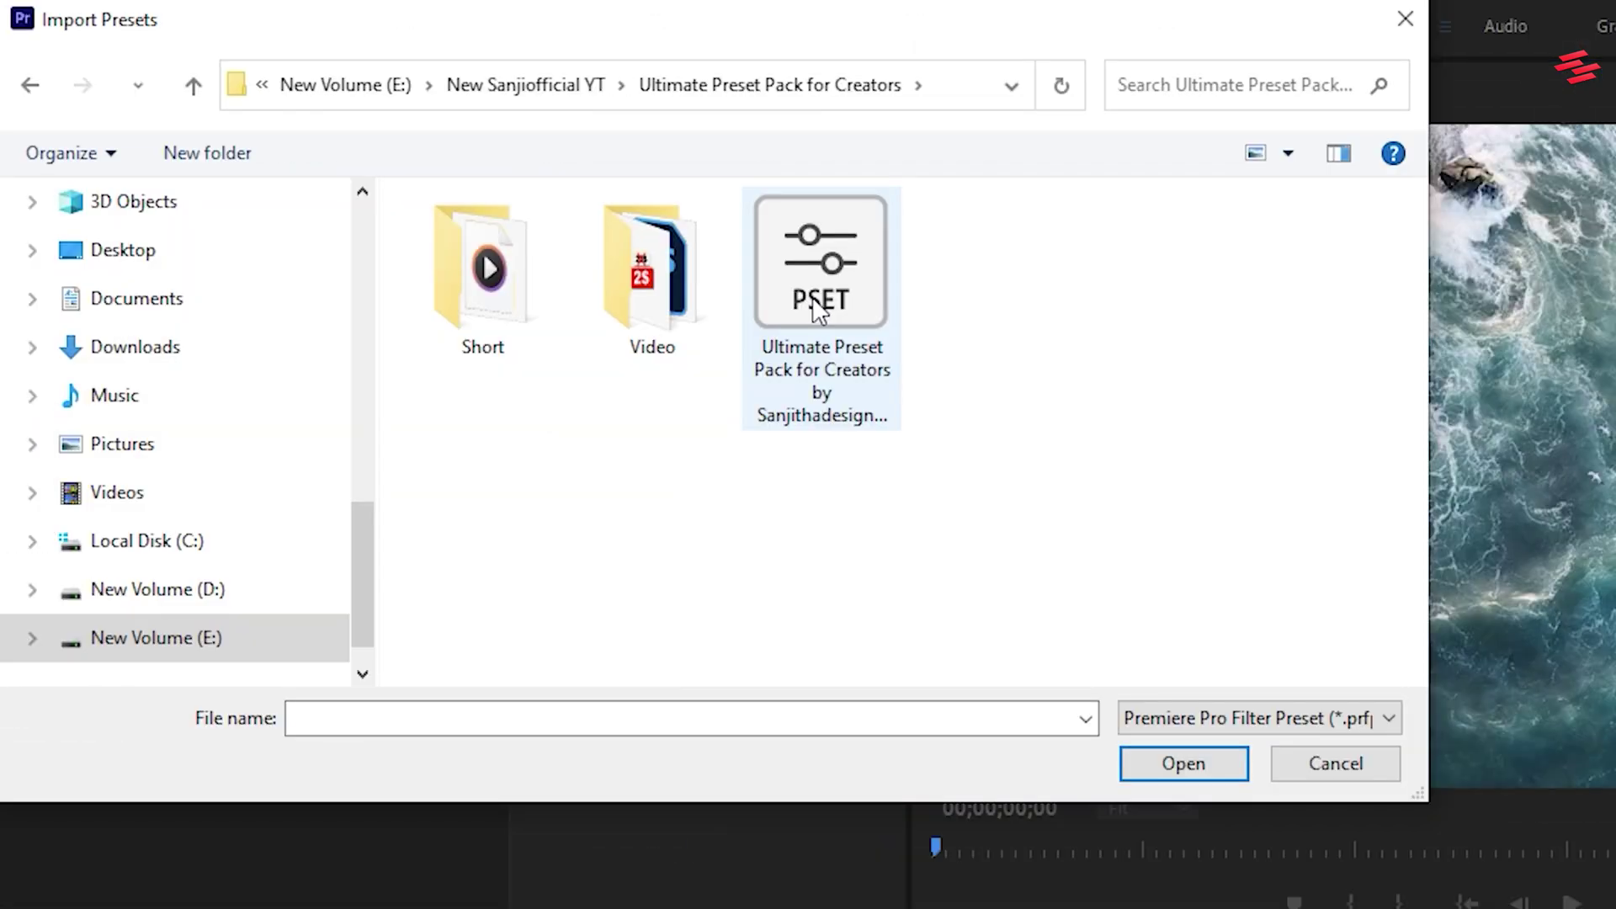
Import the Ultimate Preset Pack for Creators PSET file from its folder
double_click(813, 308)
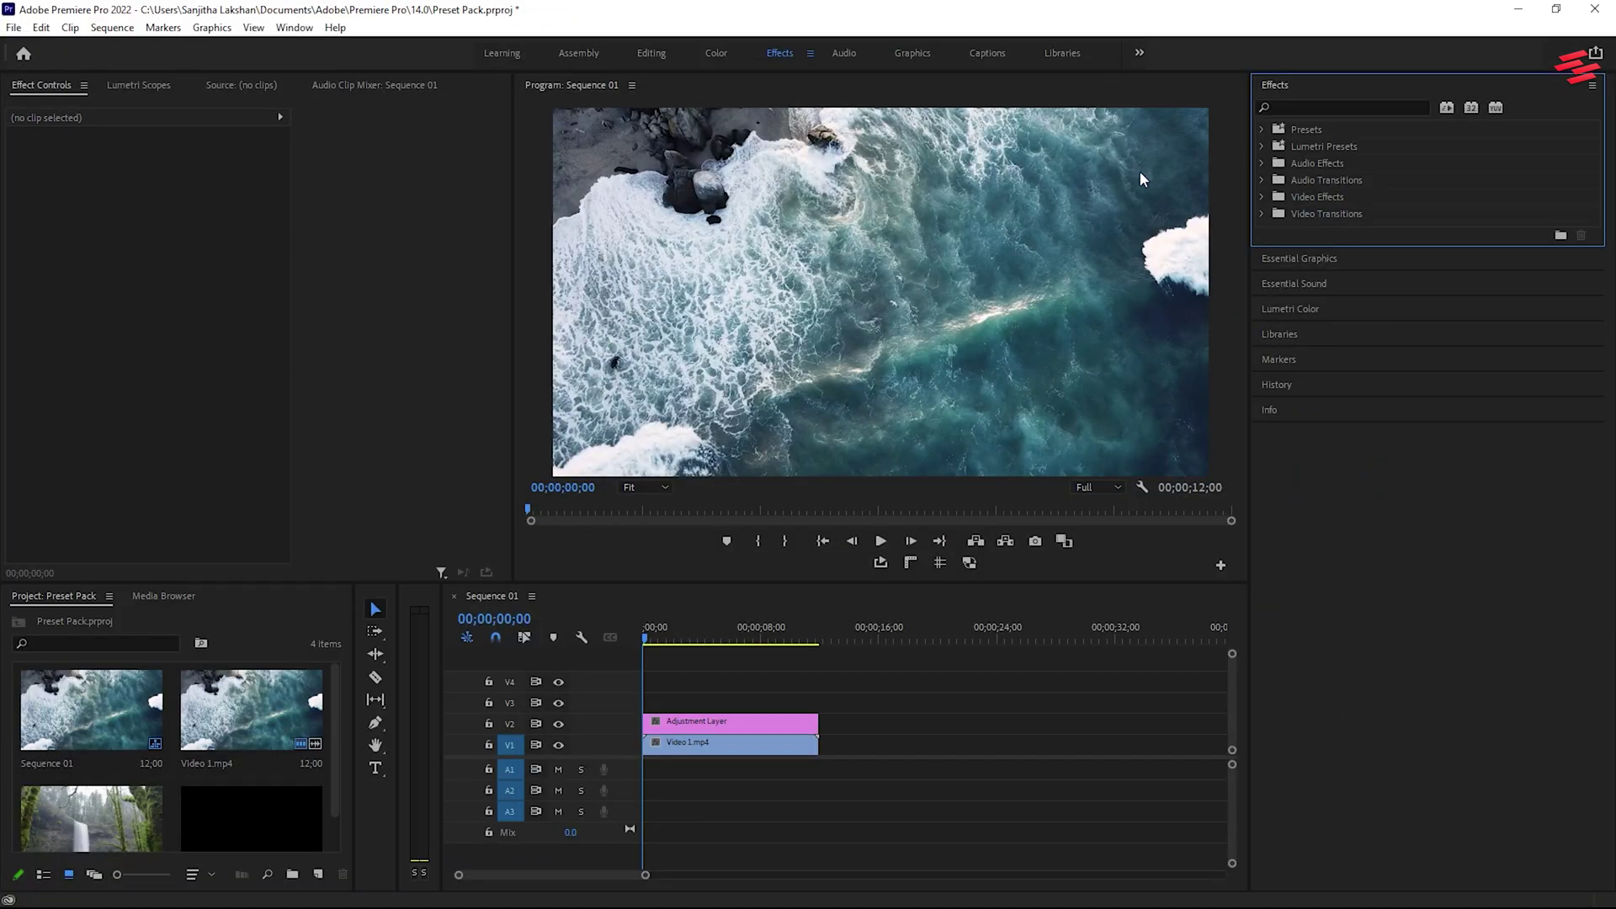
Place the Man image on V1, scale it to 110 and lower it to Position Y 631
click(1262, 128)
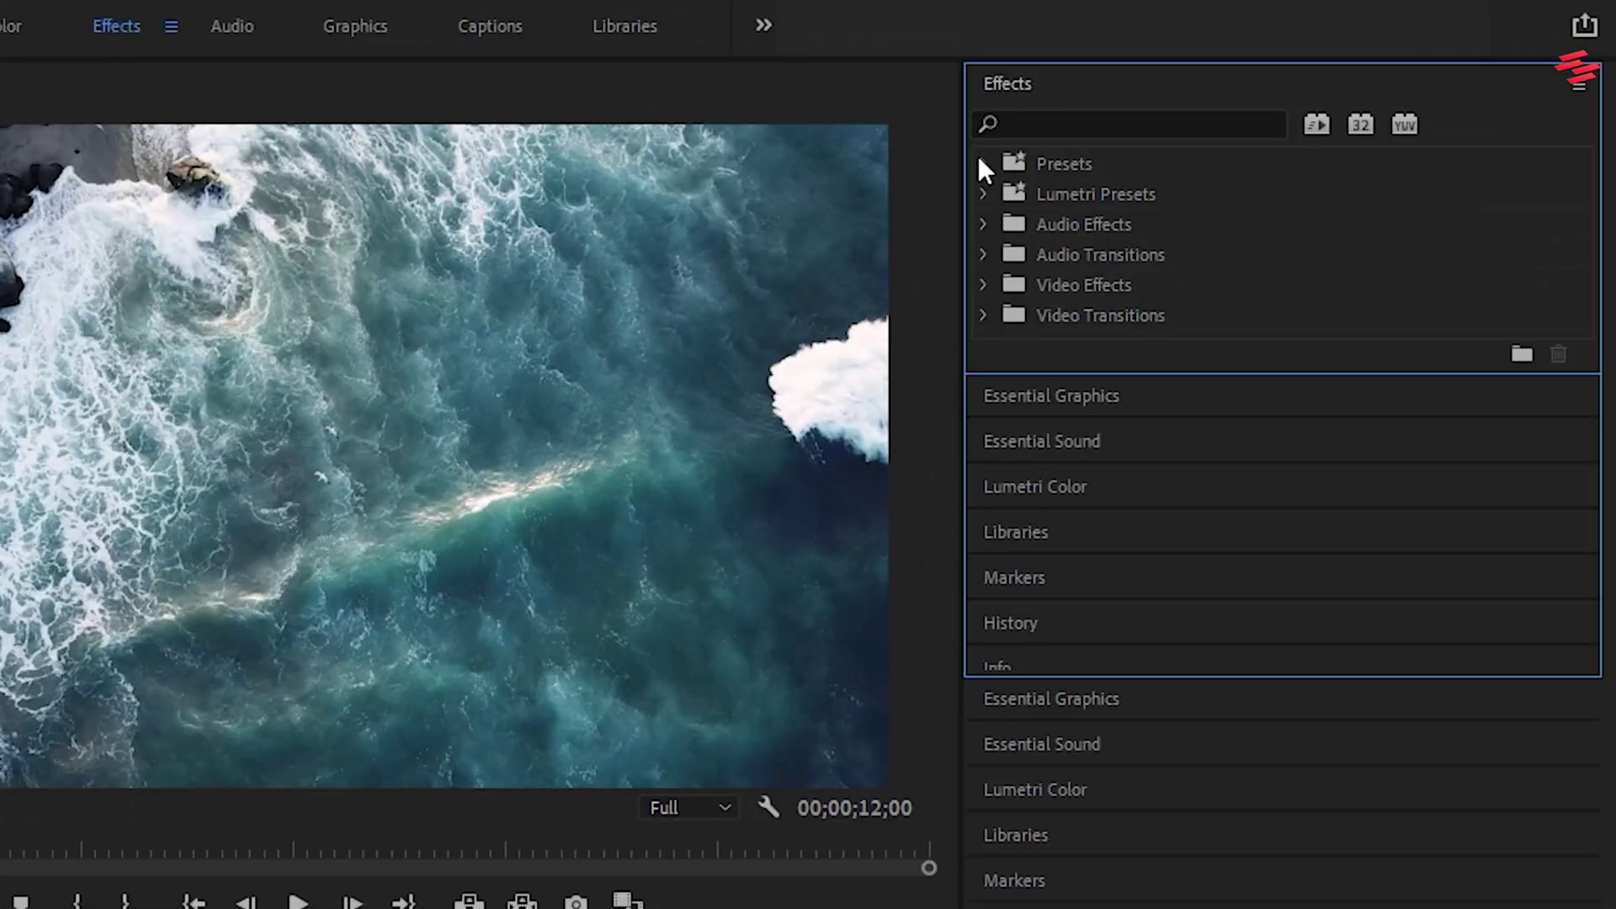
click(1001, 466)
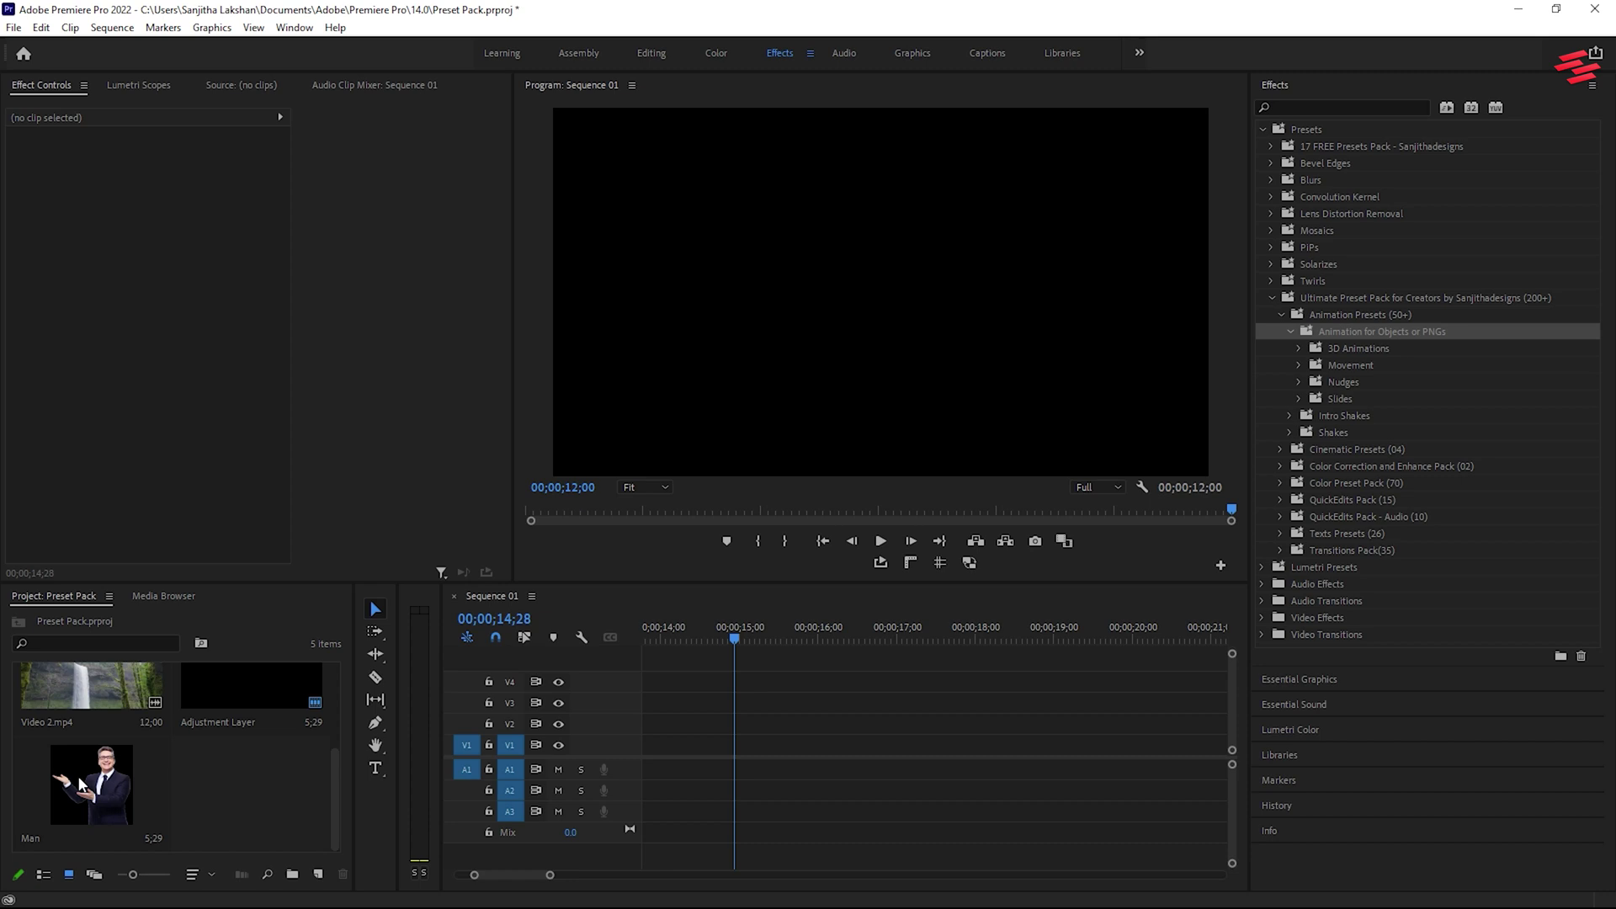
drag(251, 686, 743, 761)
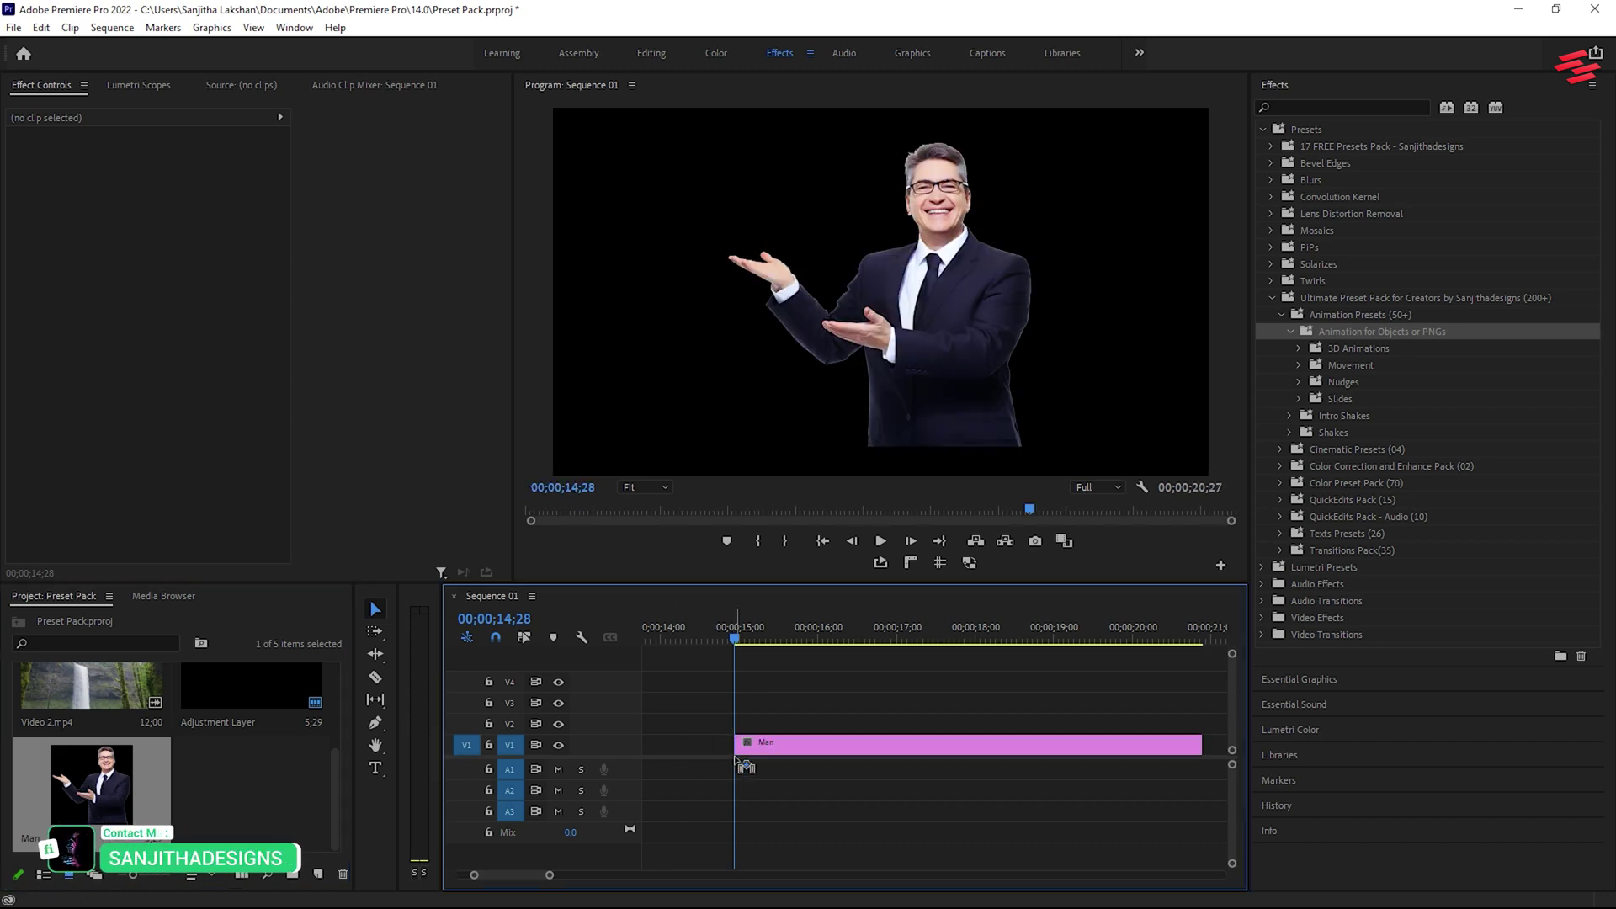
click(802, 756)
click(149, 189)
text(110)
key(Return)
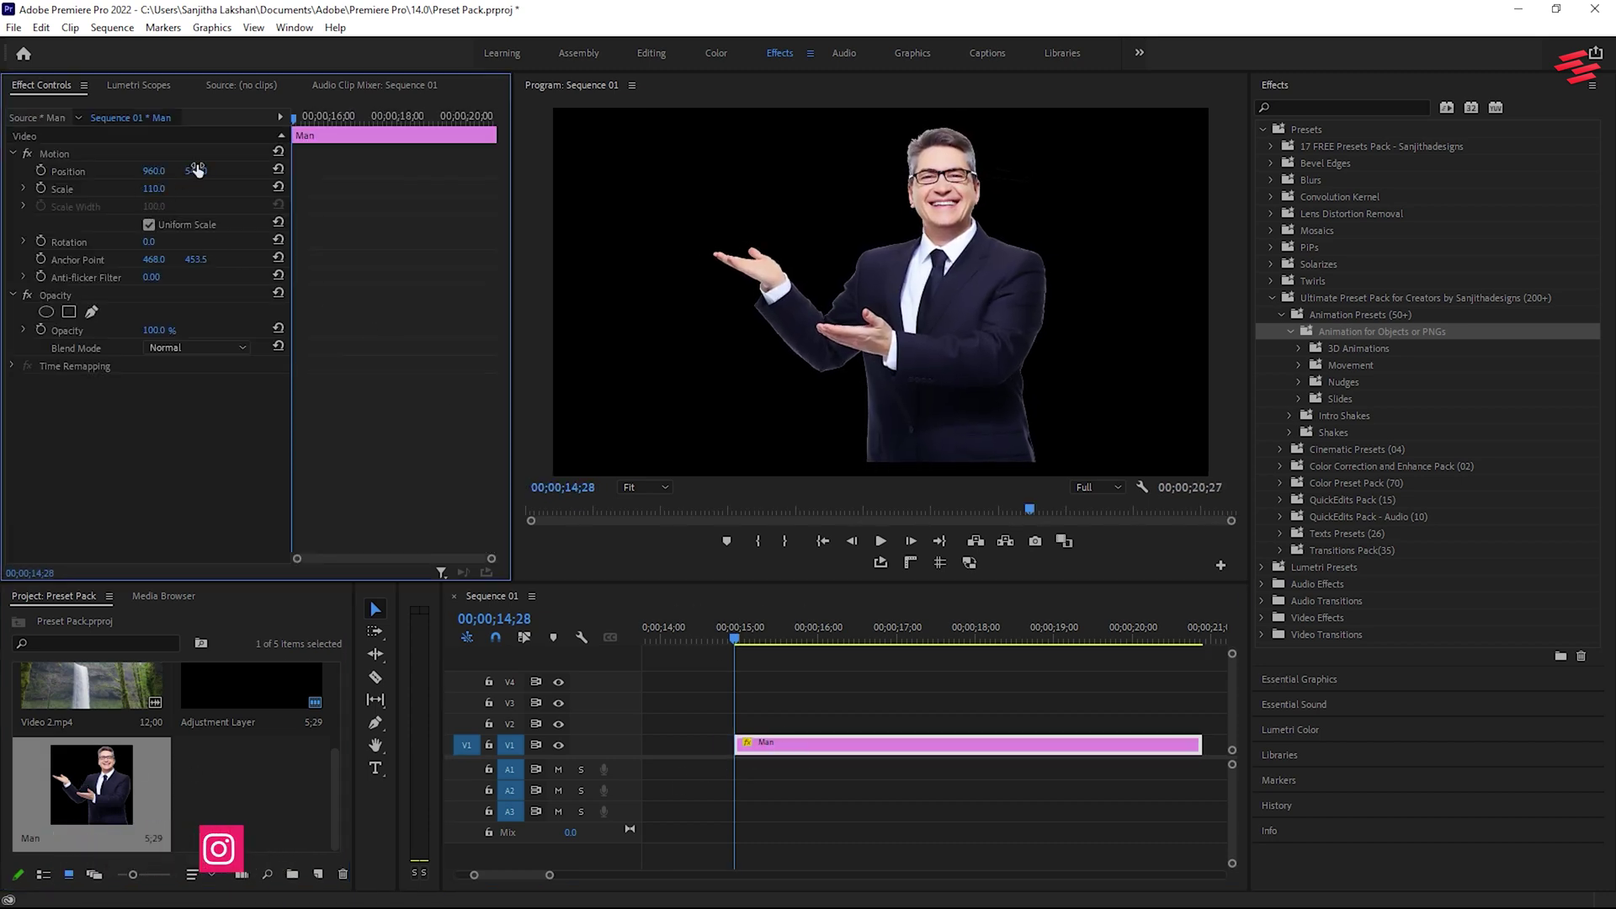
drag(196, 171, 273, 171)
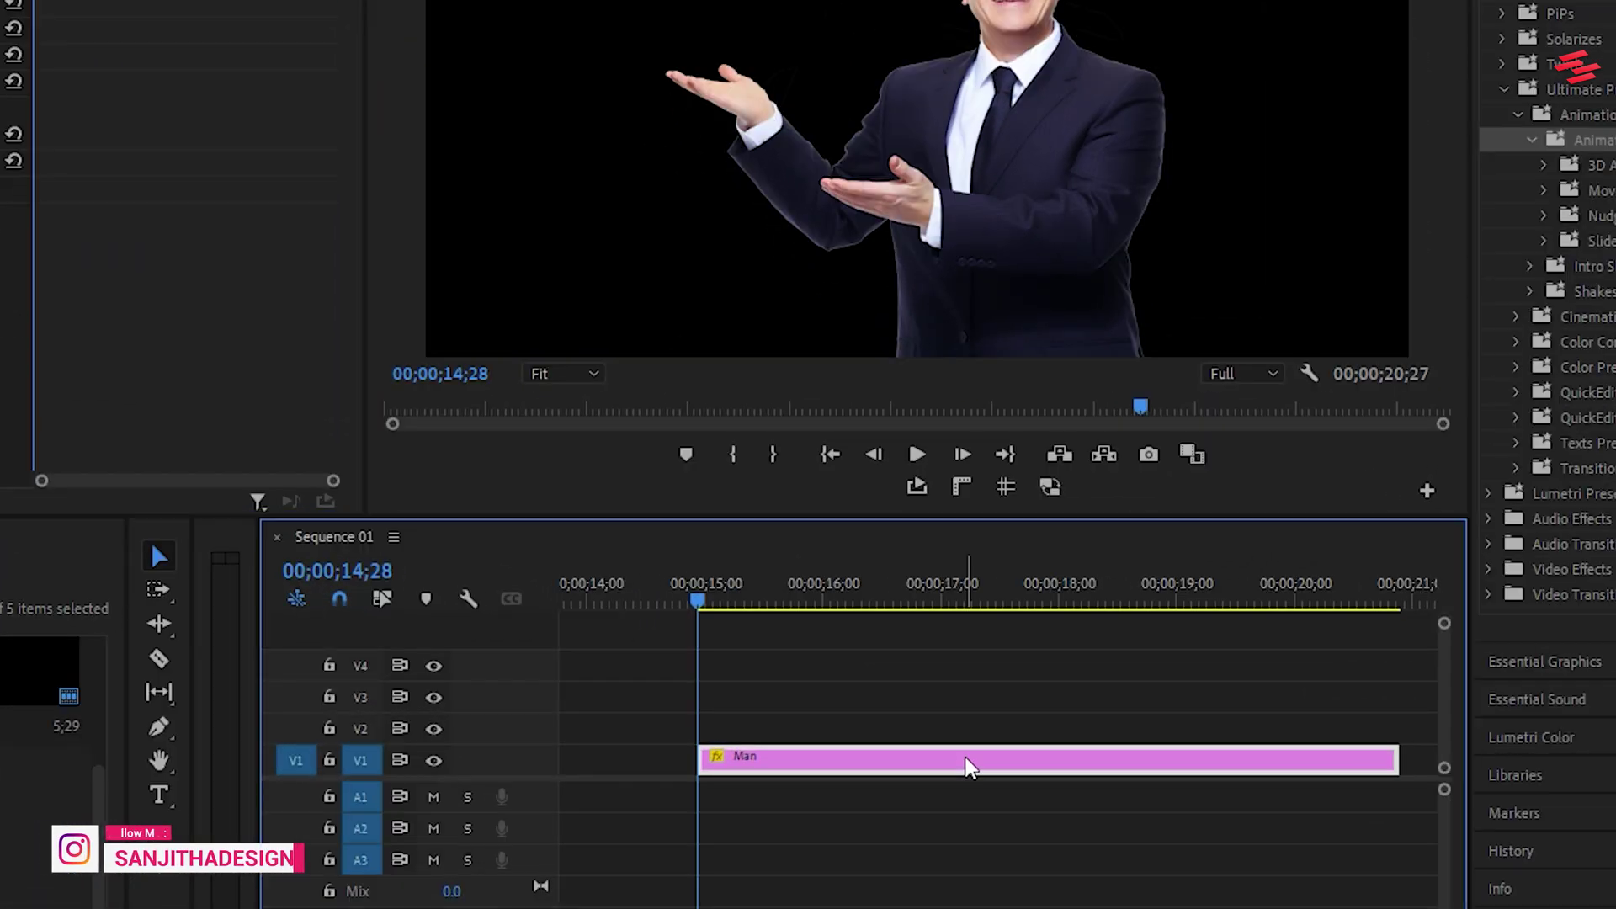
Nest the Man clip as Nested Sequence 01 for the Backflip 3D animation
right_click(970, 766)
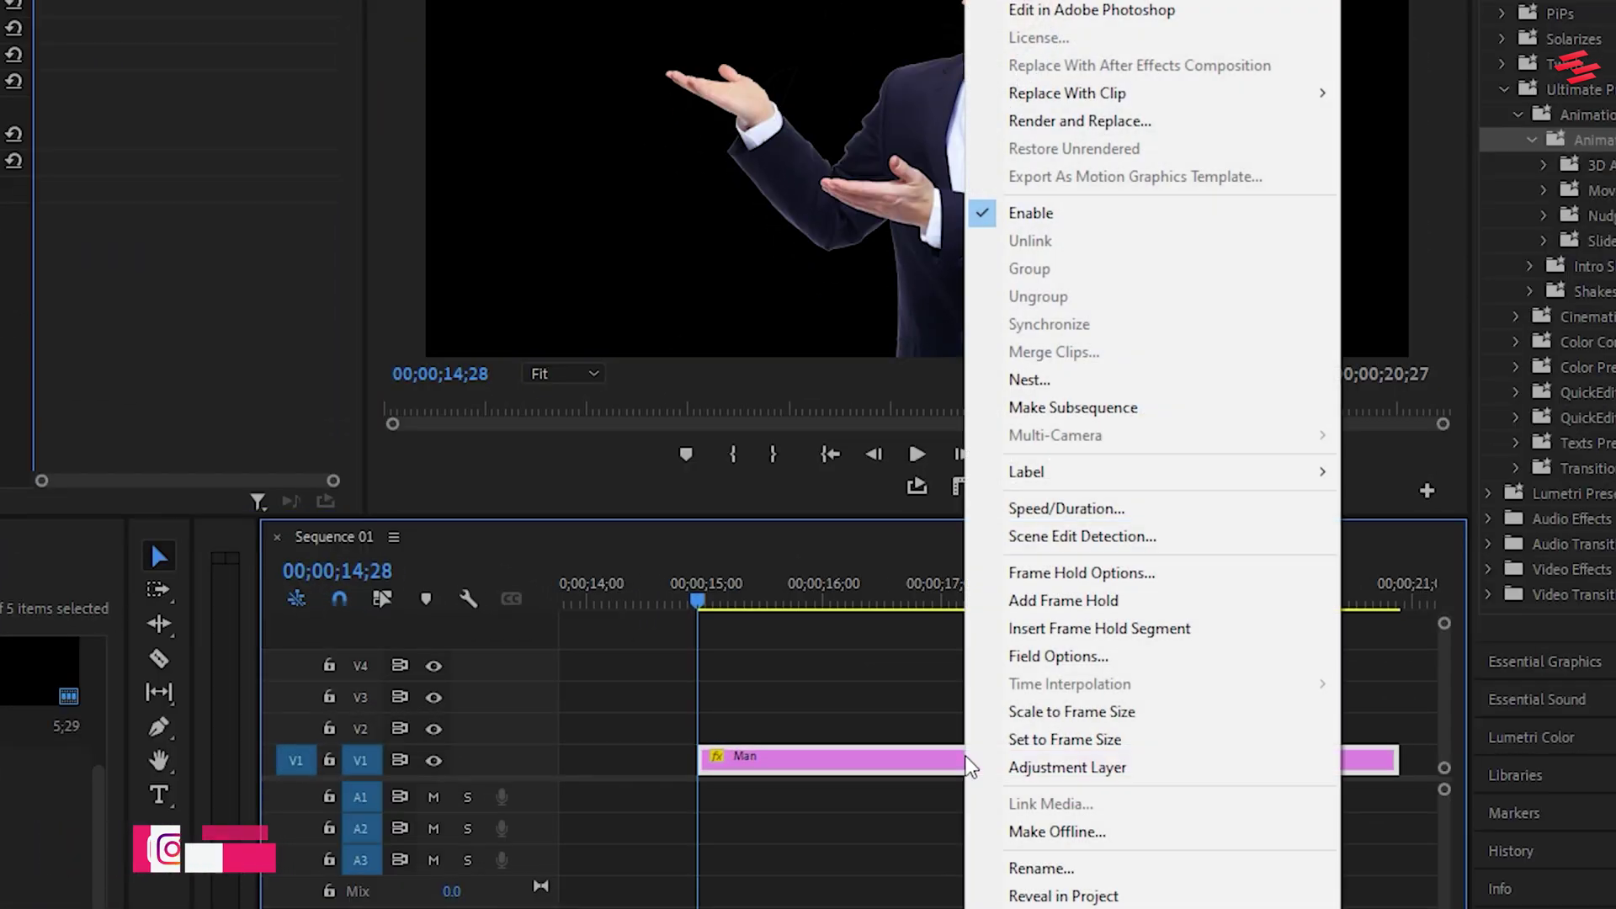
click(1023, 379)
click(749, 361)
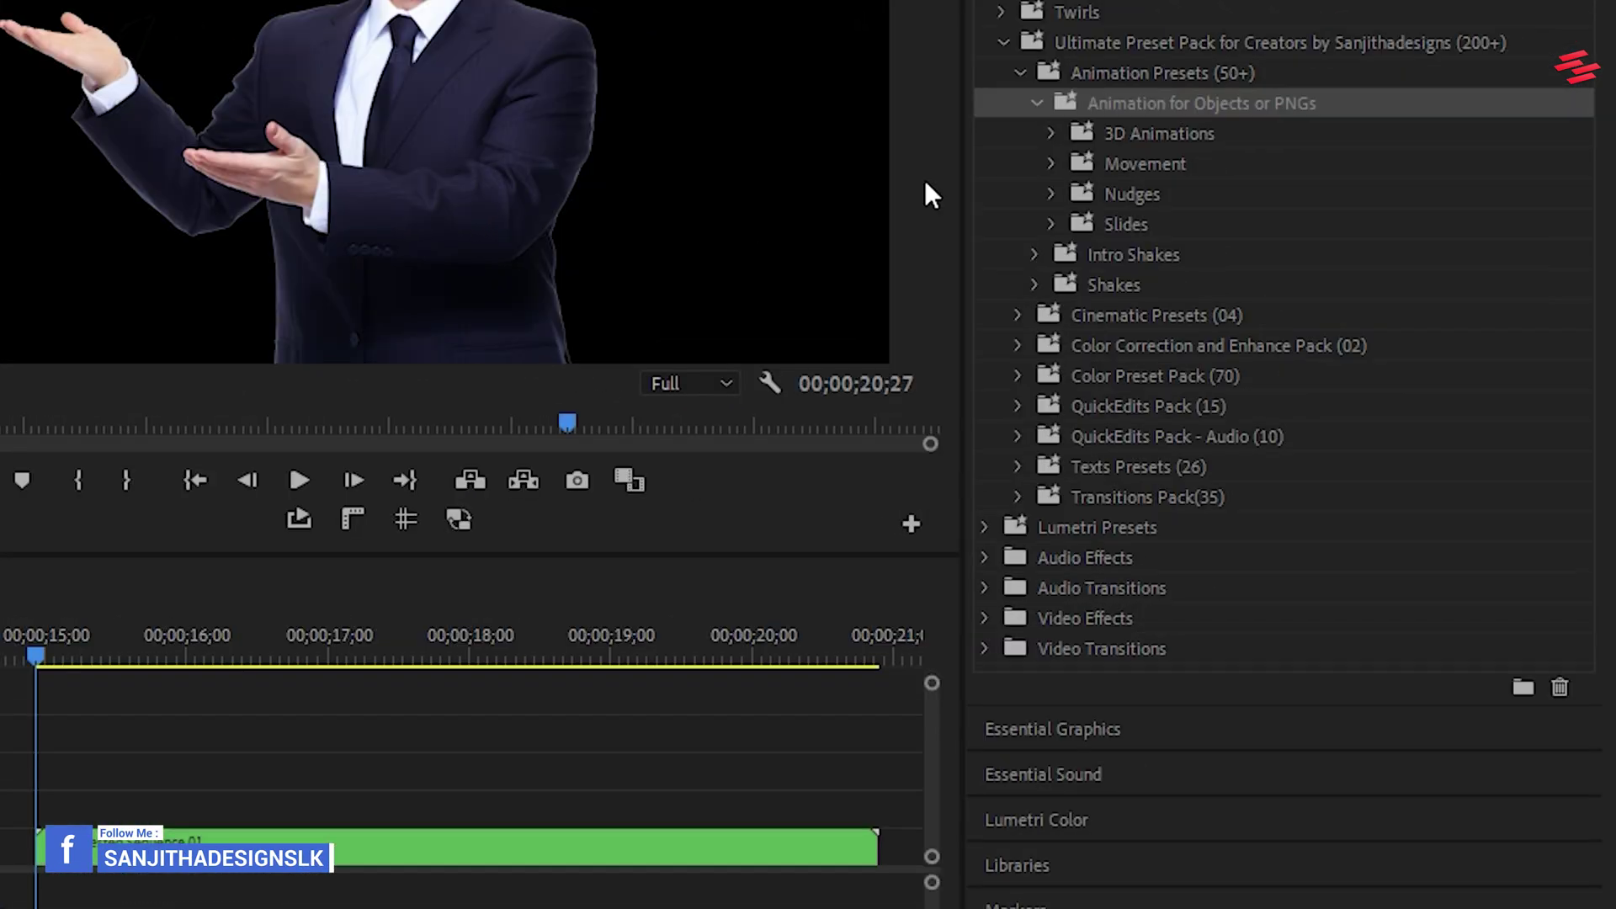
click(1052, 133)
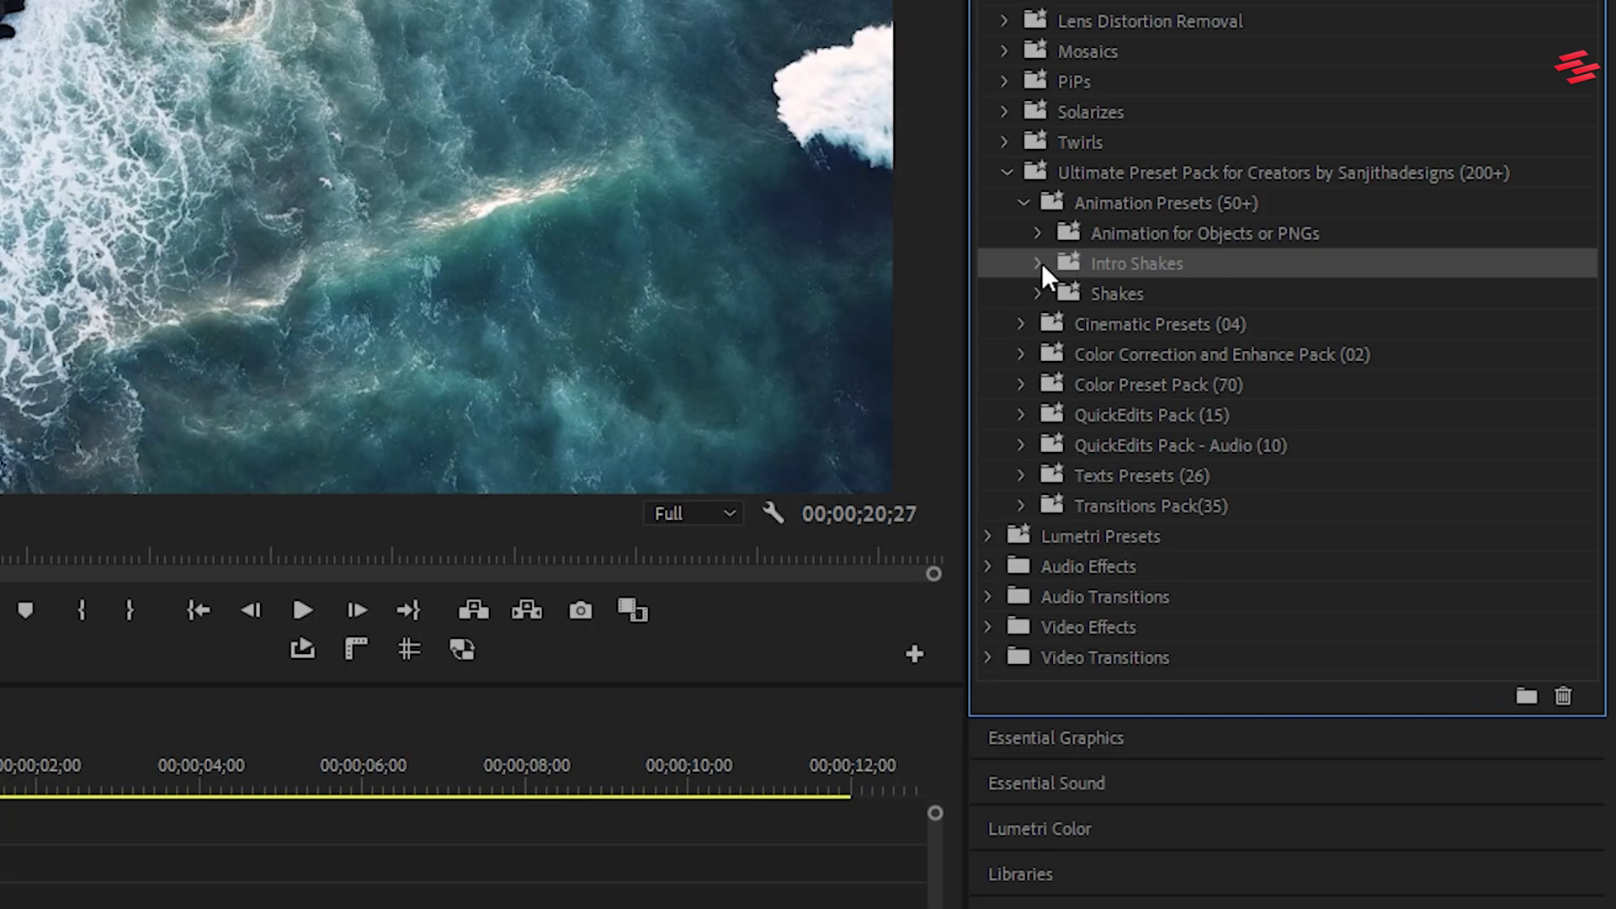
Preview the Big Sway Shake and Mr Beast Style intro shakes on the adjustment layer
click(1038, 263)
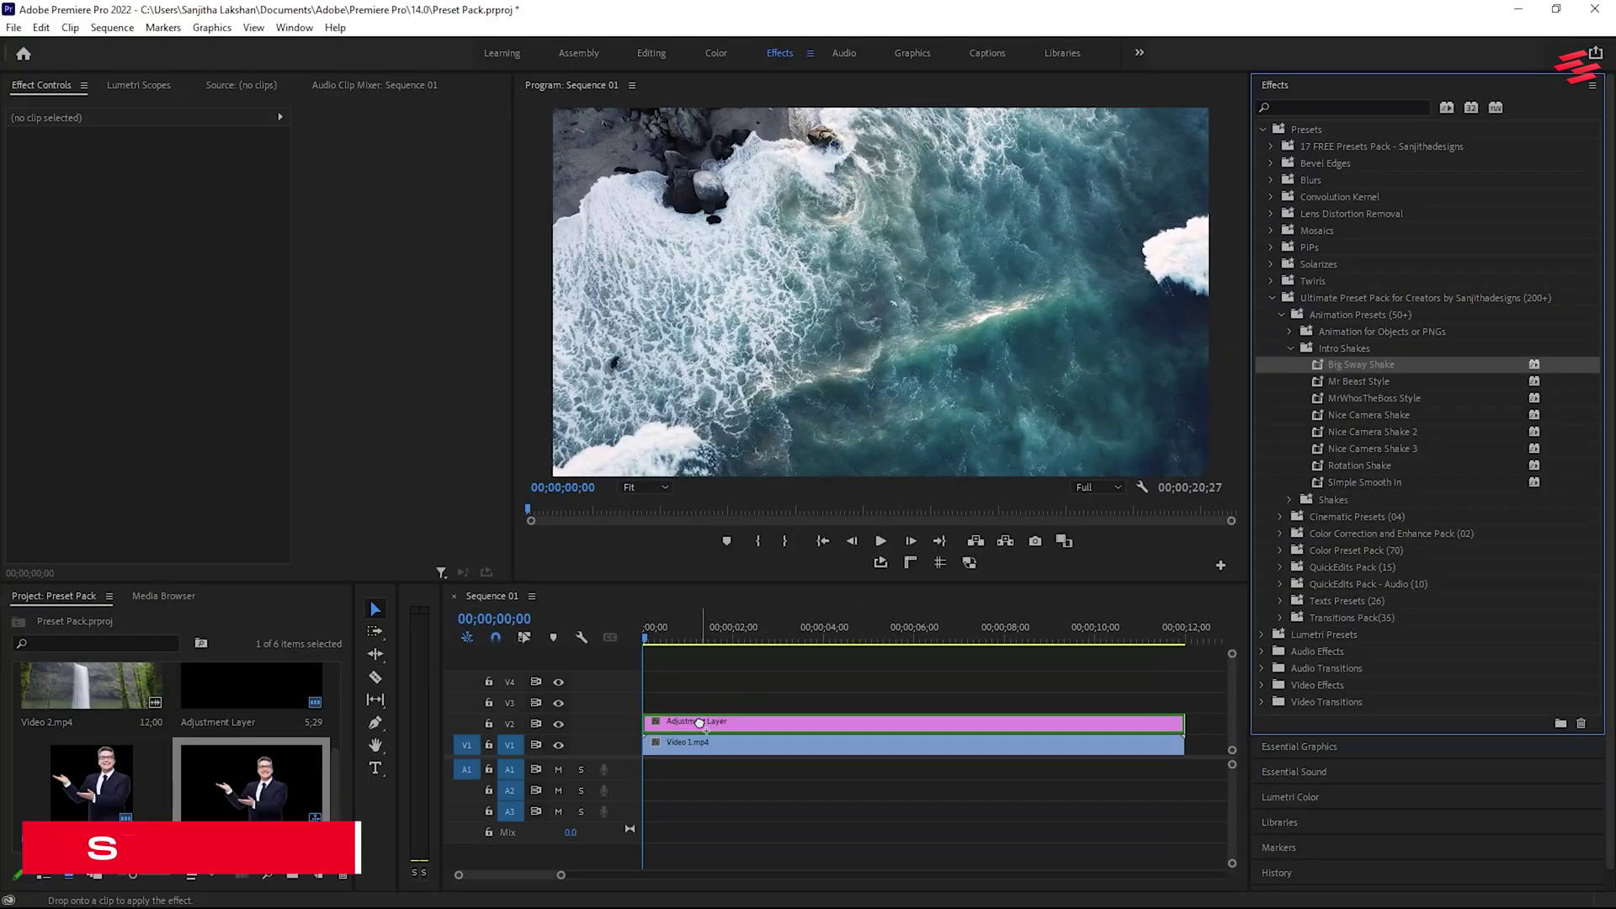
drag(1172, 293, 714, 721)
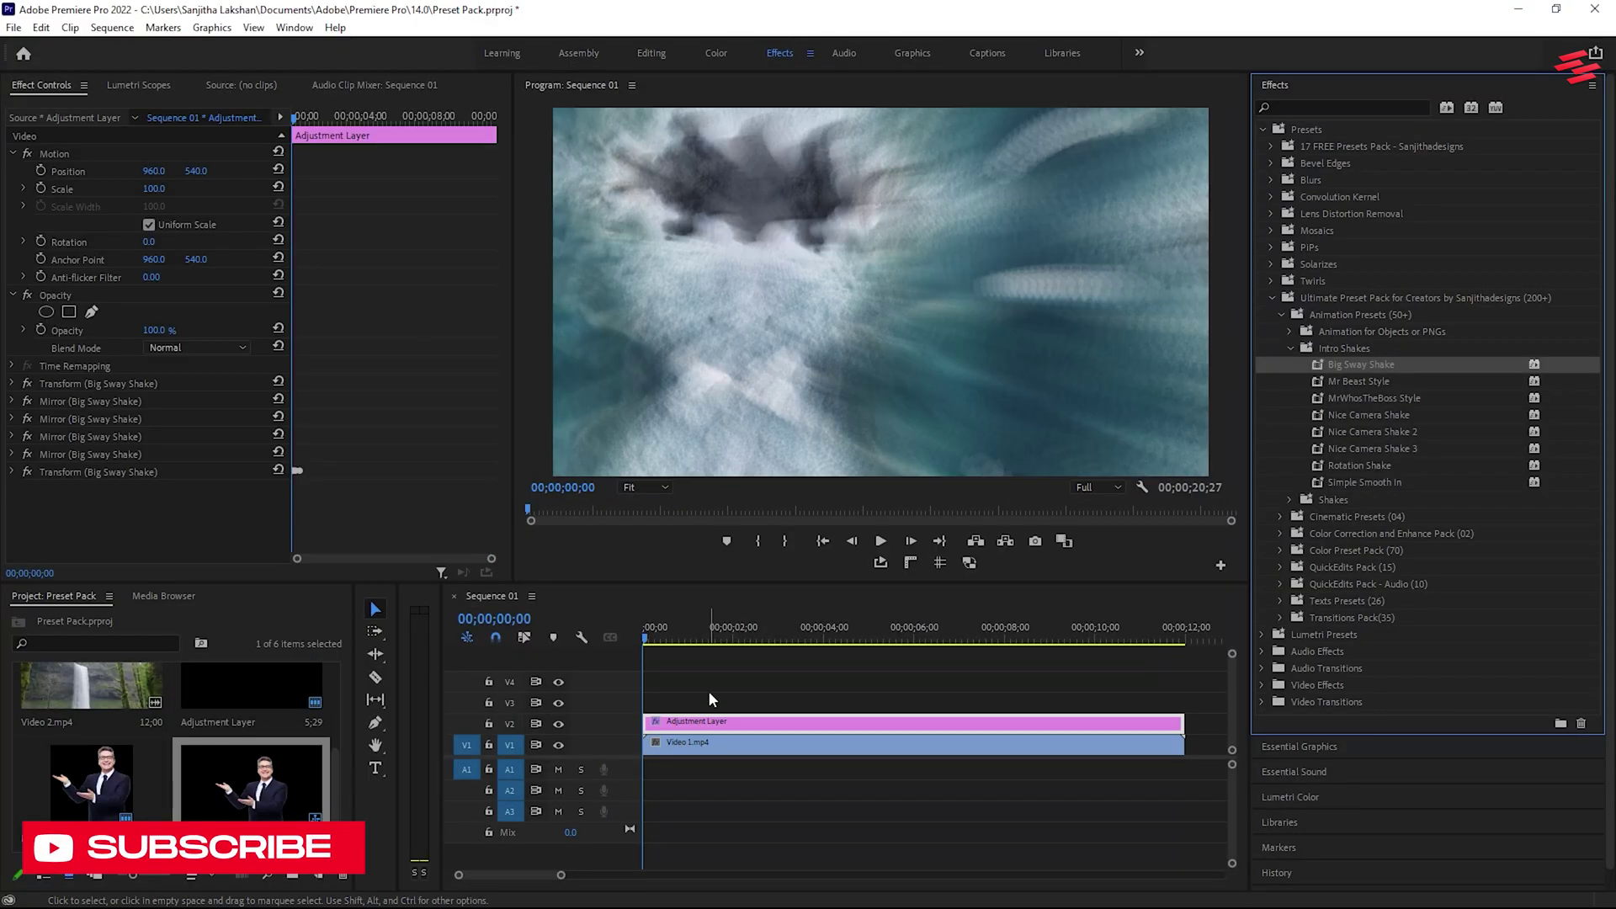
key(space)
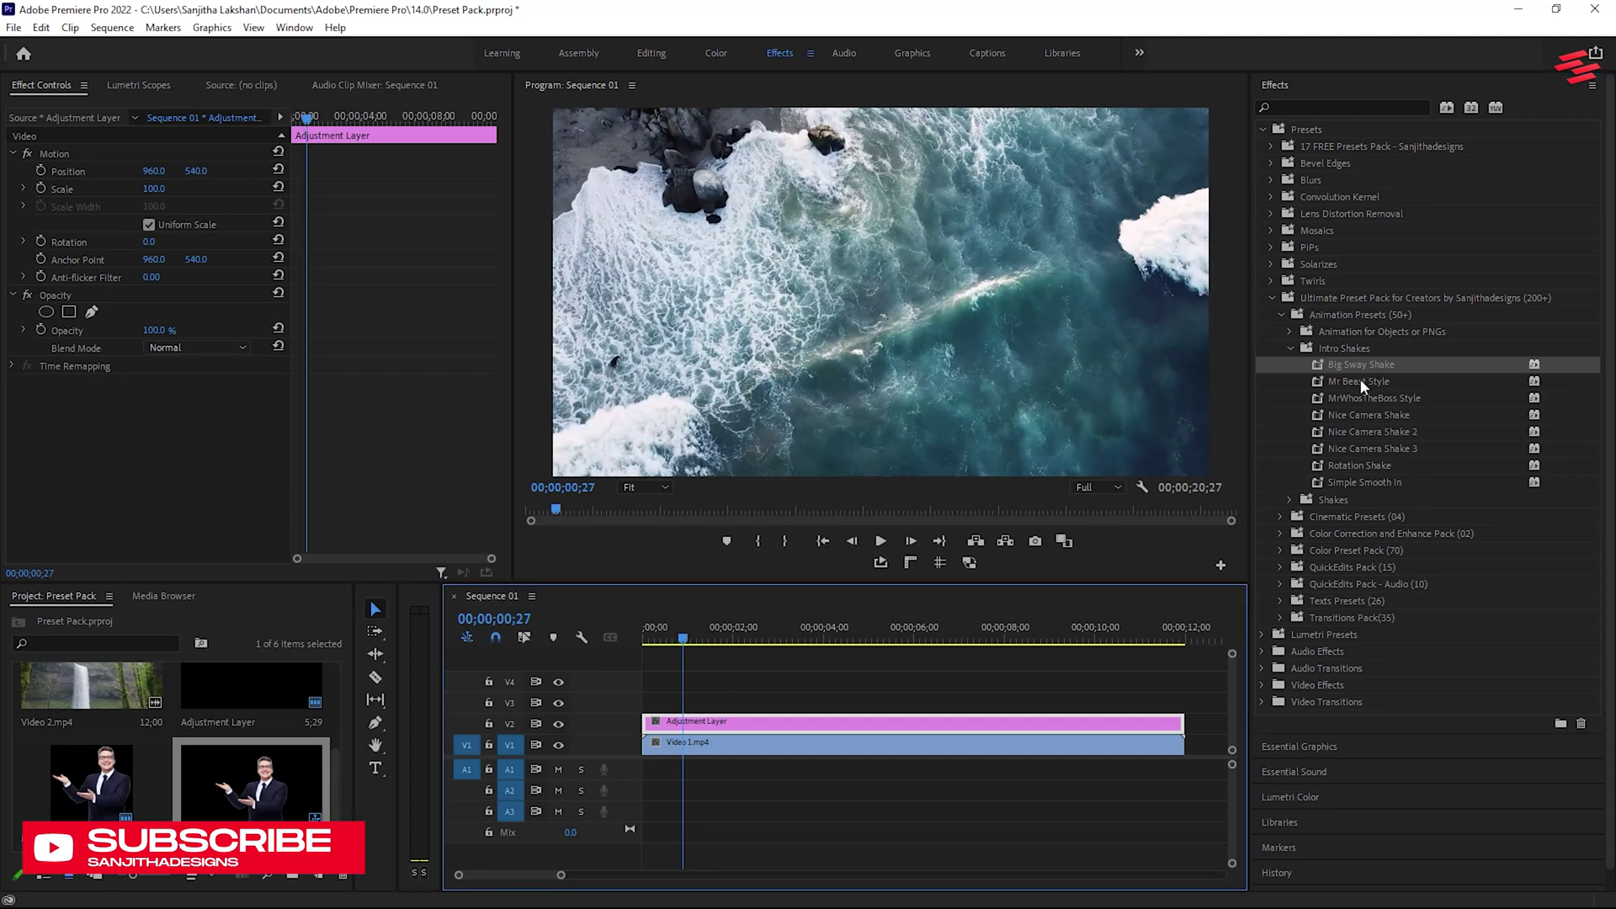
drag(1359, 381, 665, 722)
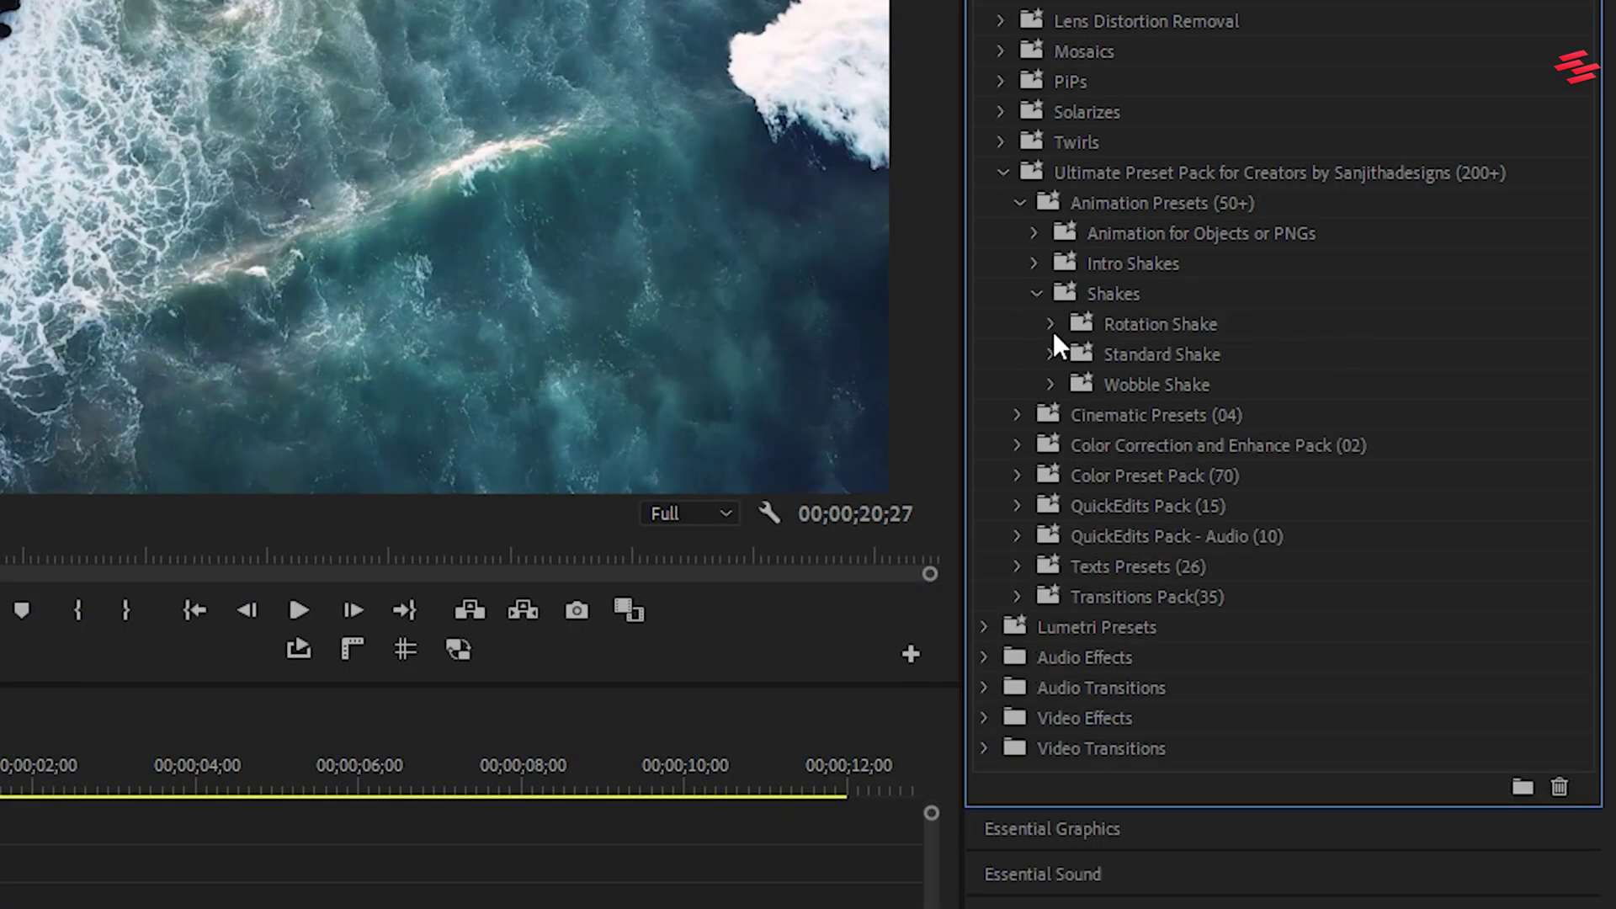
Preview Rotation Shake Size 110 and Size 140 on the adjustment layer, then undo
click(1051, 324)
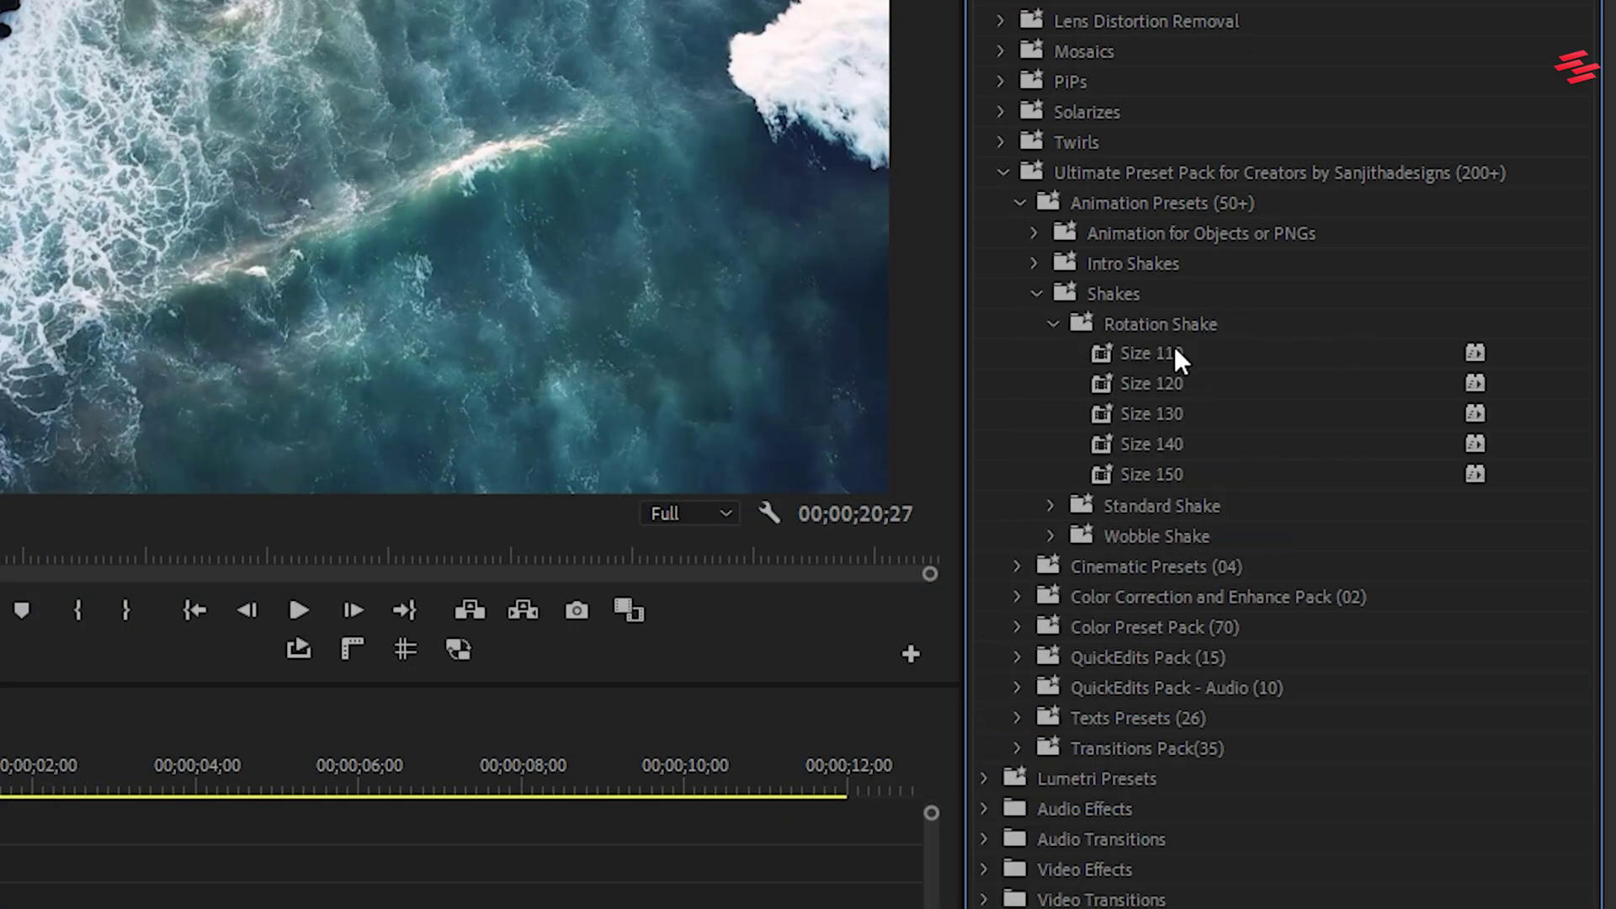
drag(1172, 354, 752, 725)
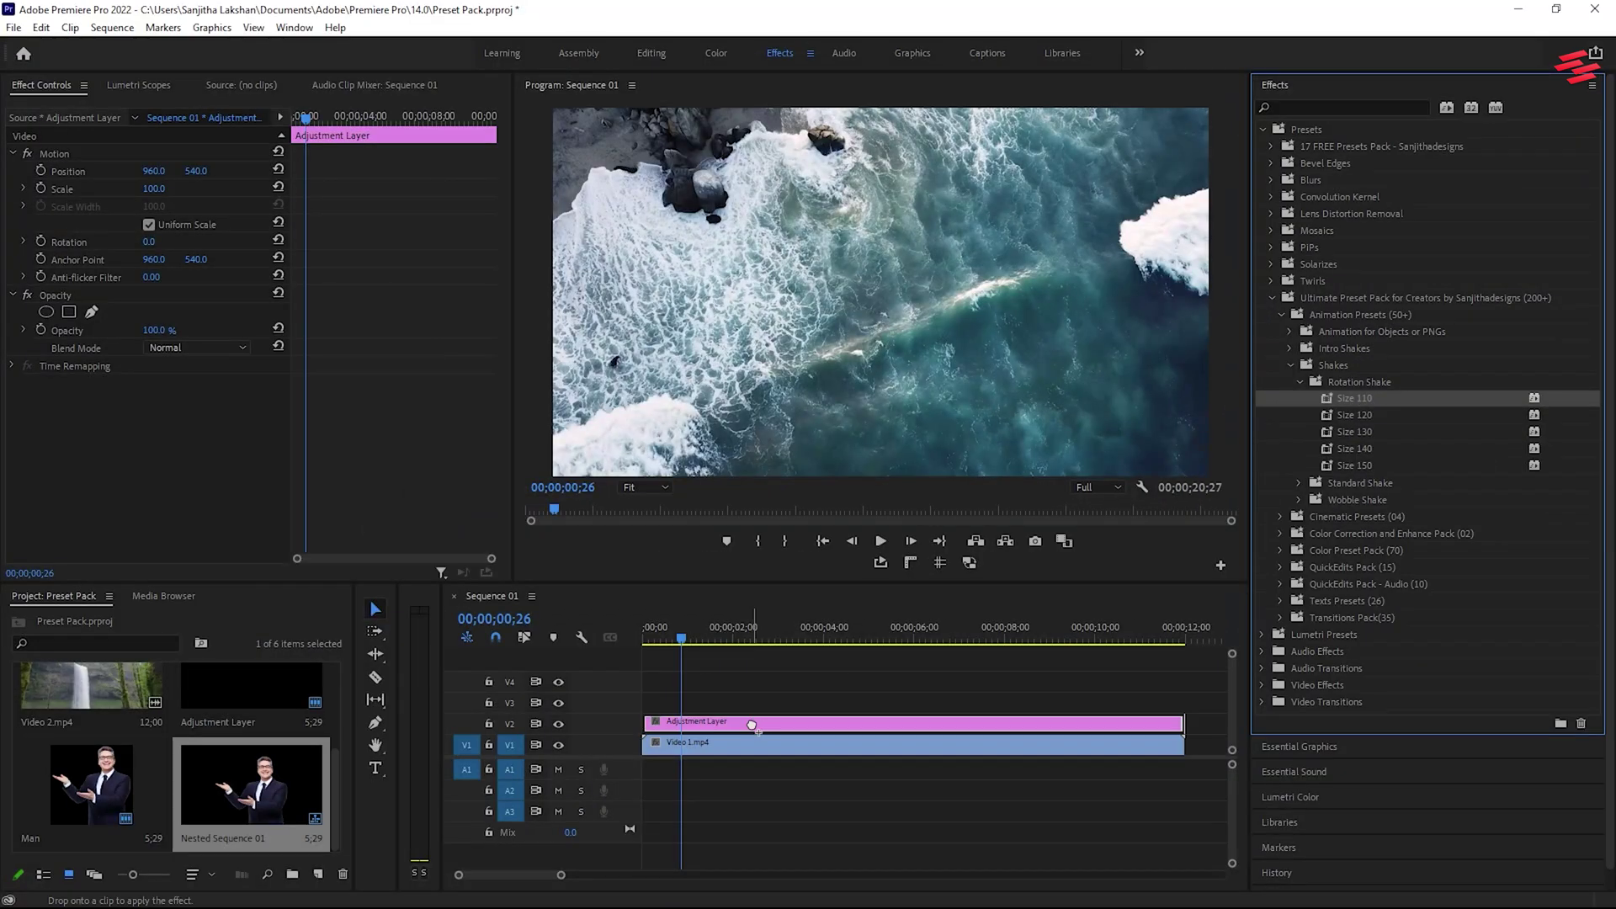
key(space)
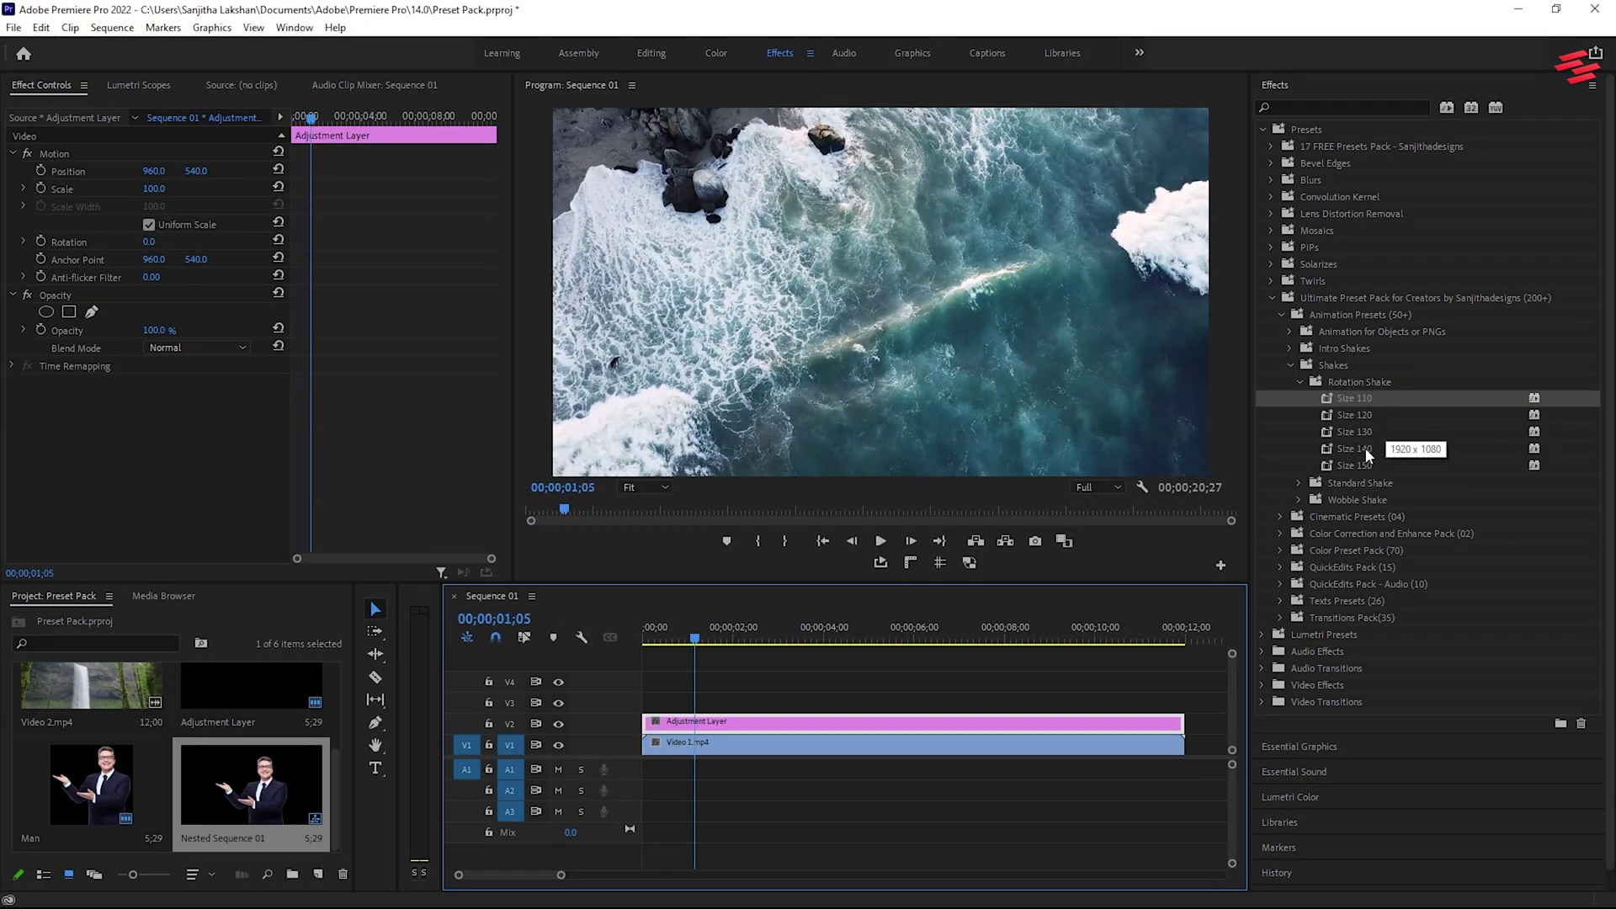
drag(1366, 448, 687, 722)
click(686, 645)
key(space)
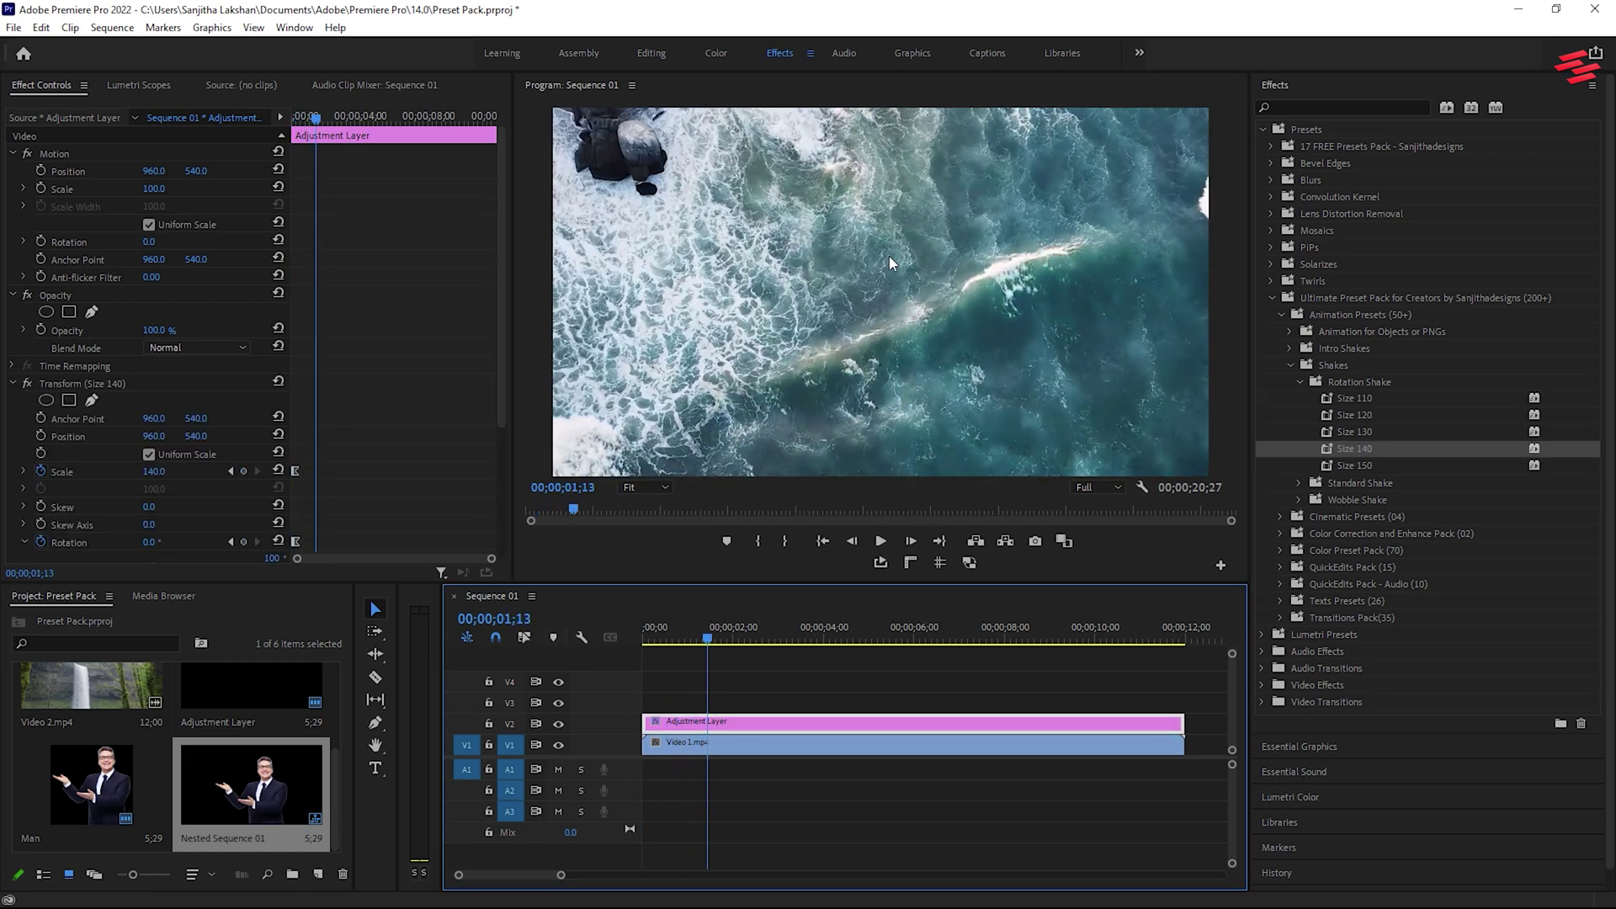
key(ctrl+z)
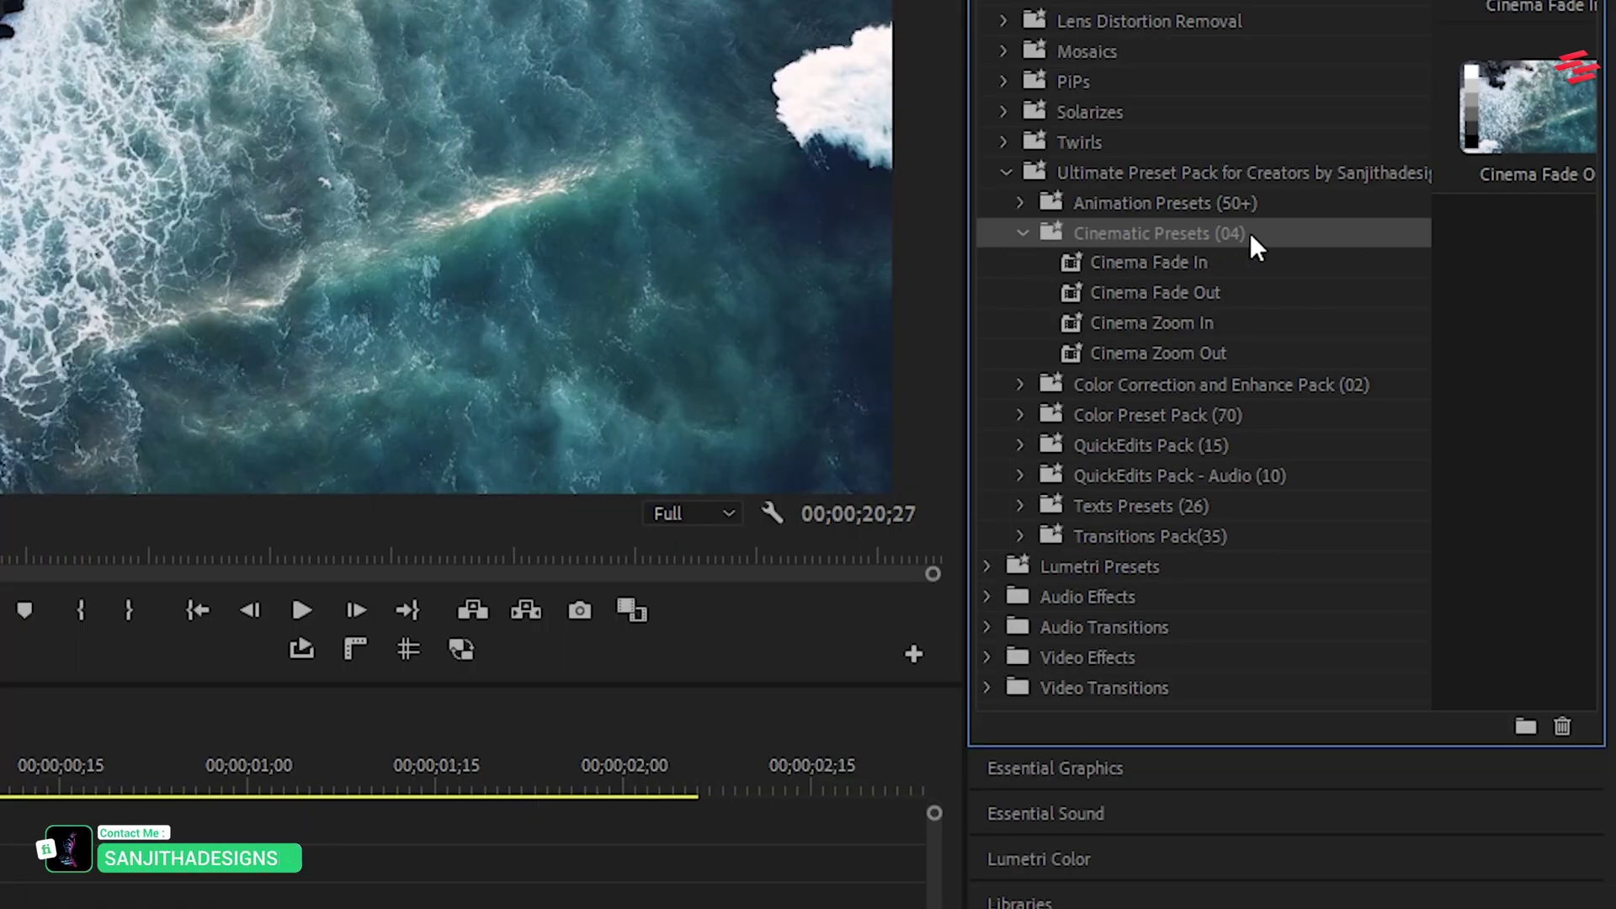
Preview Cinema Fade In on Video 1.mp4, then undo it
drag(1192, 261, 125, 908)
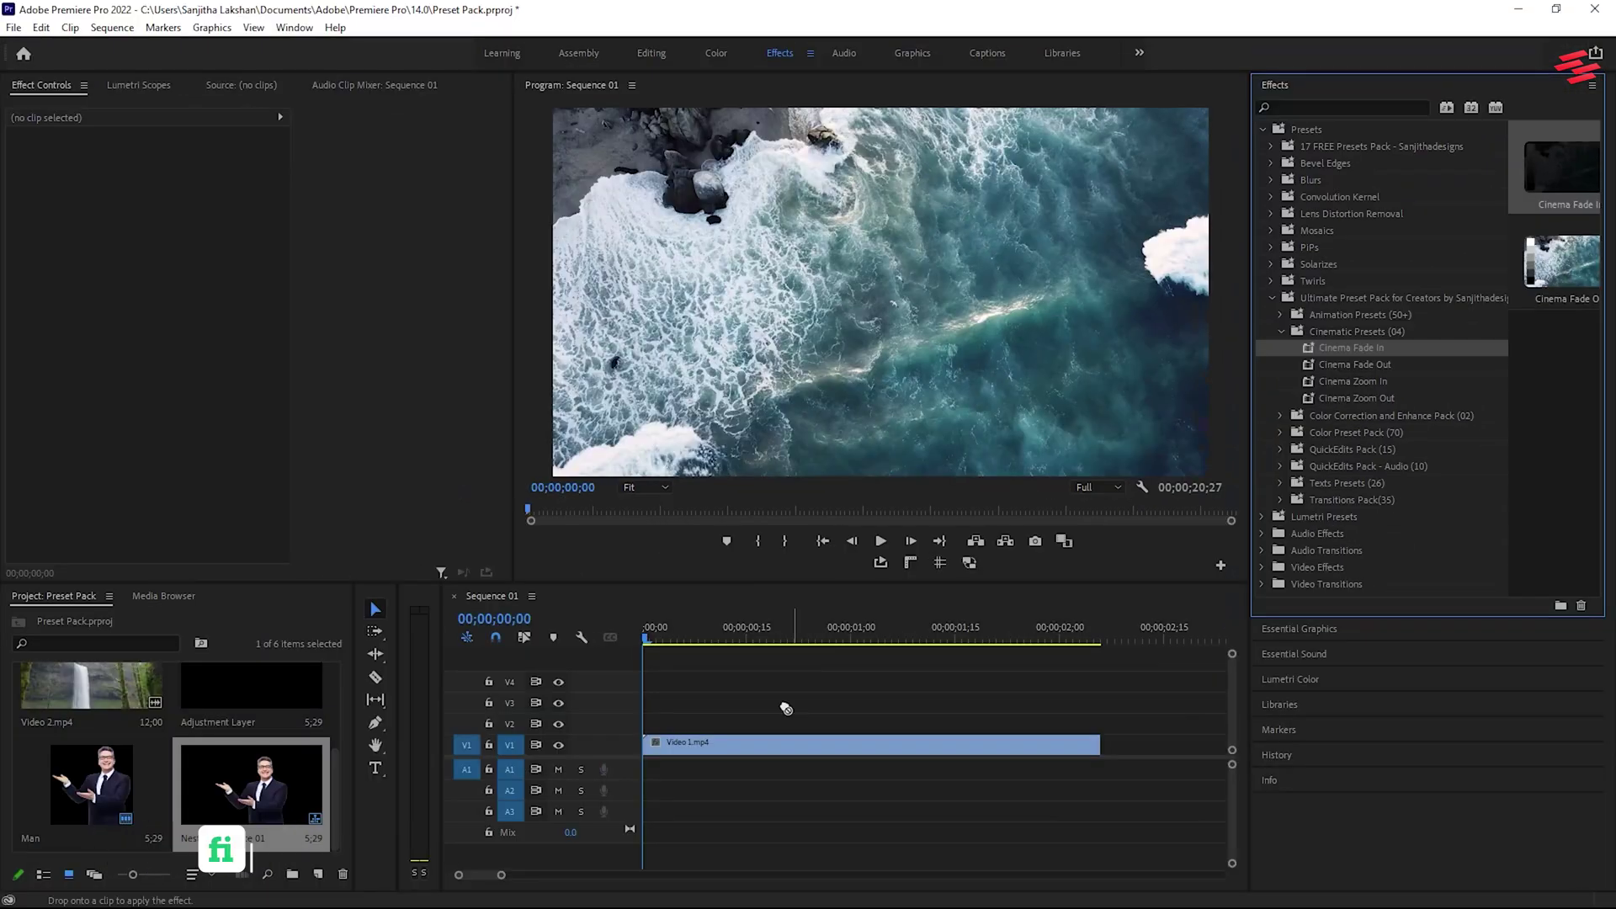
drag(775, 714, 726, 746)
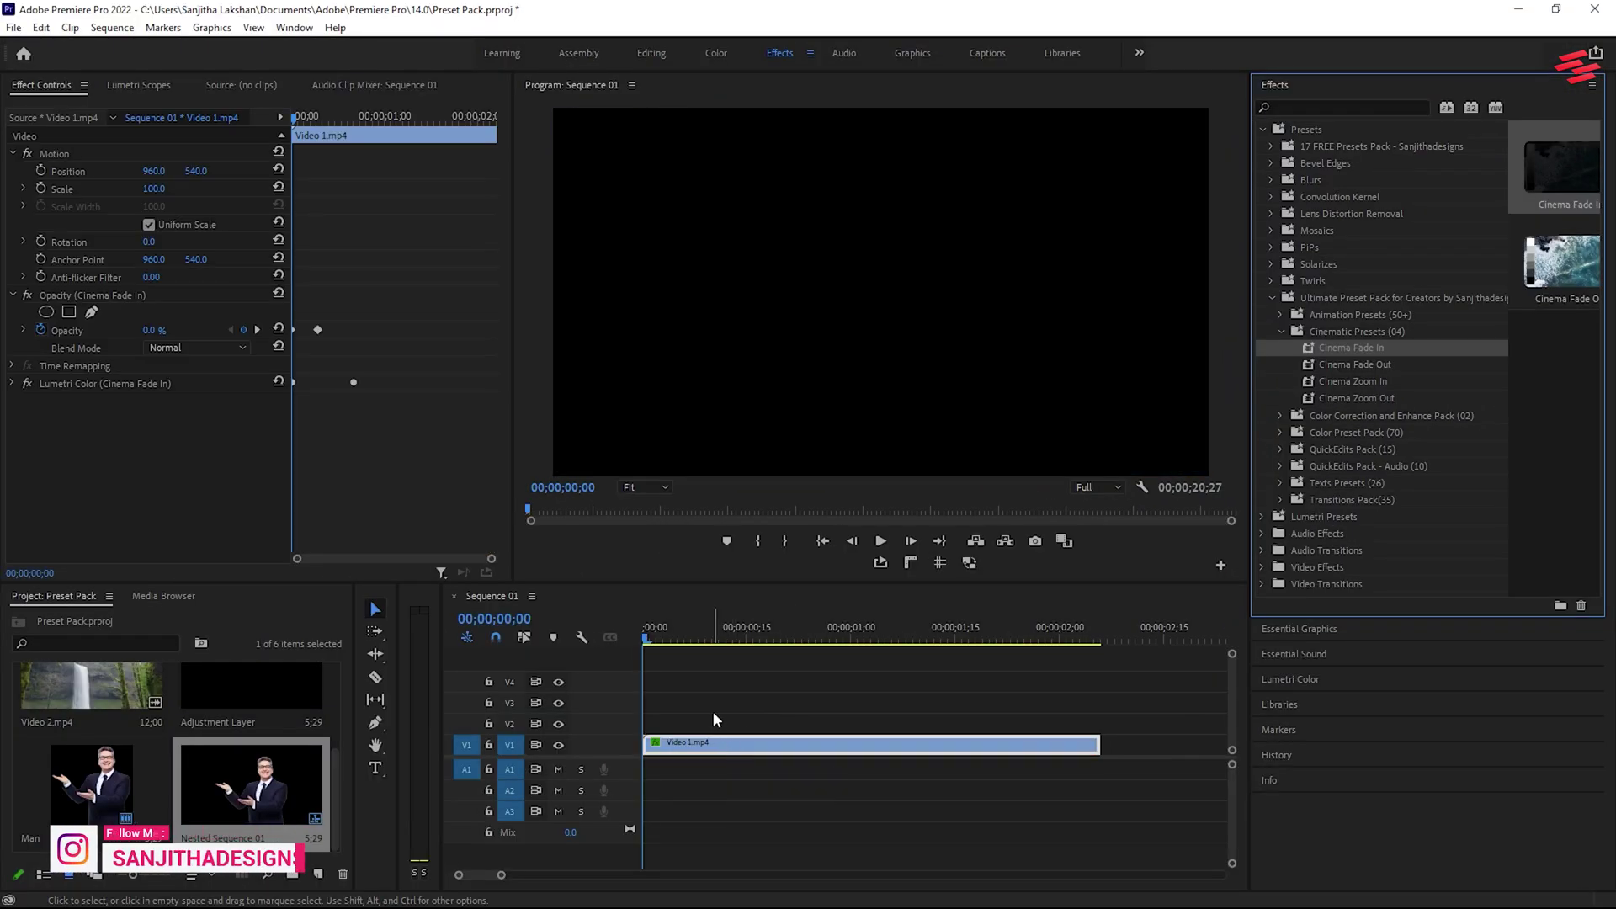
key(space)
Try Cinema Fade Out on Video 1.mp4, undo it, and apply Cinema Zoom In
key(space)
key(ctrl+z)
drag(1347, 365, 936, 739)
key(space)
key(ctrl+z)
key(Home)
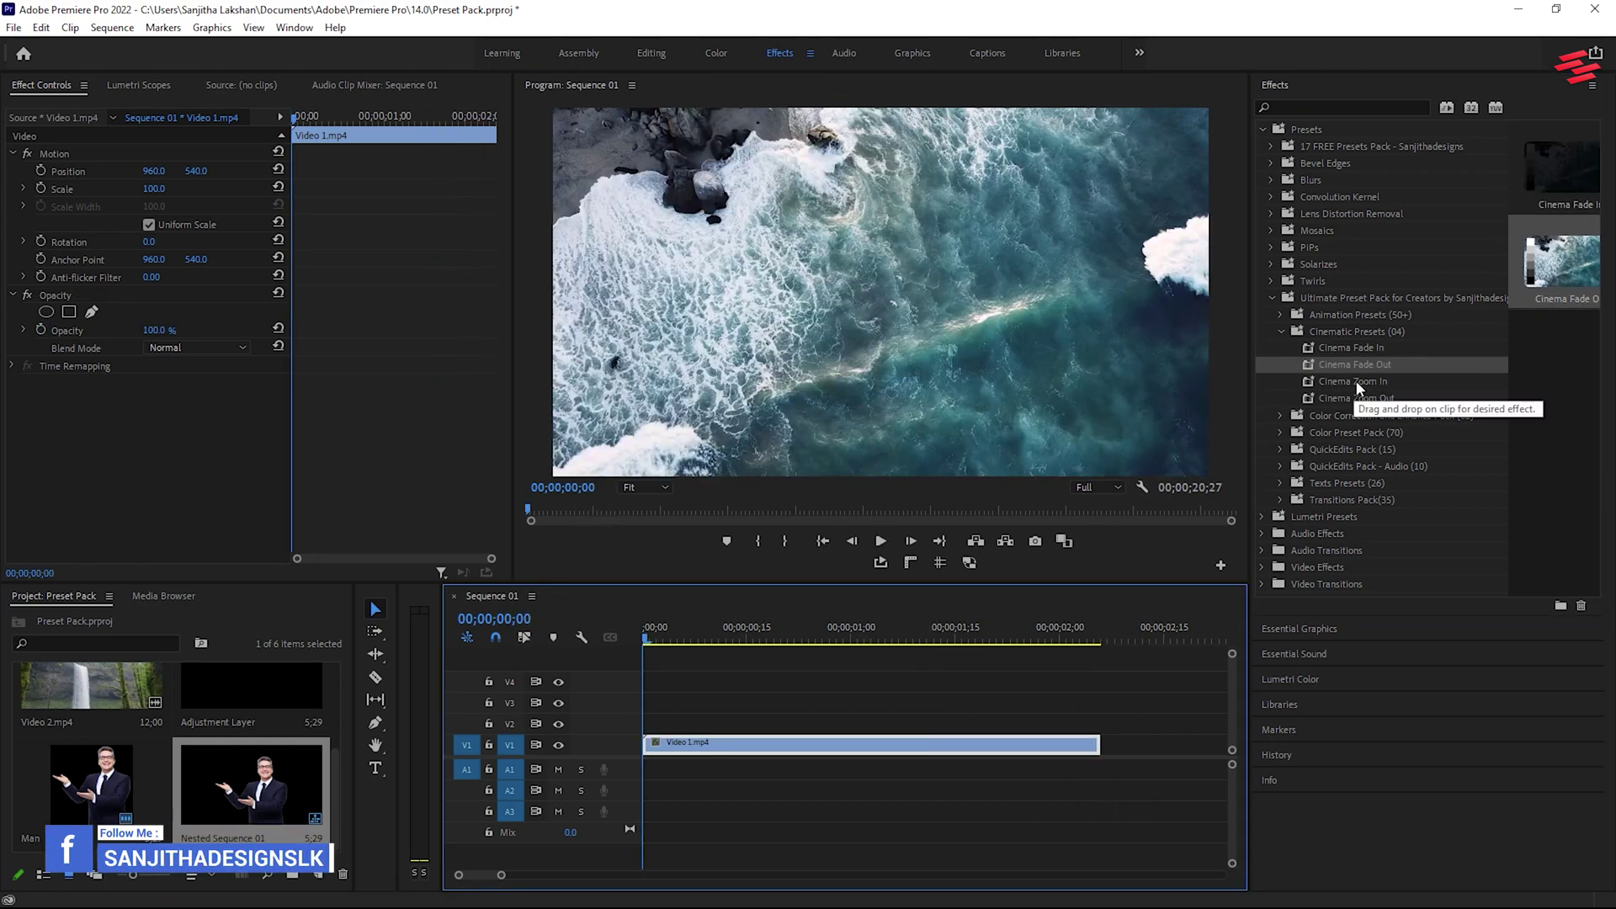
drag(1358, 384, 825, 743)
key(space)
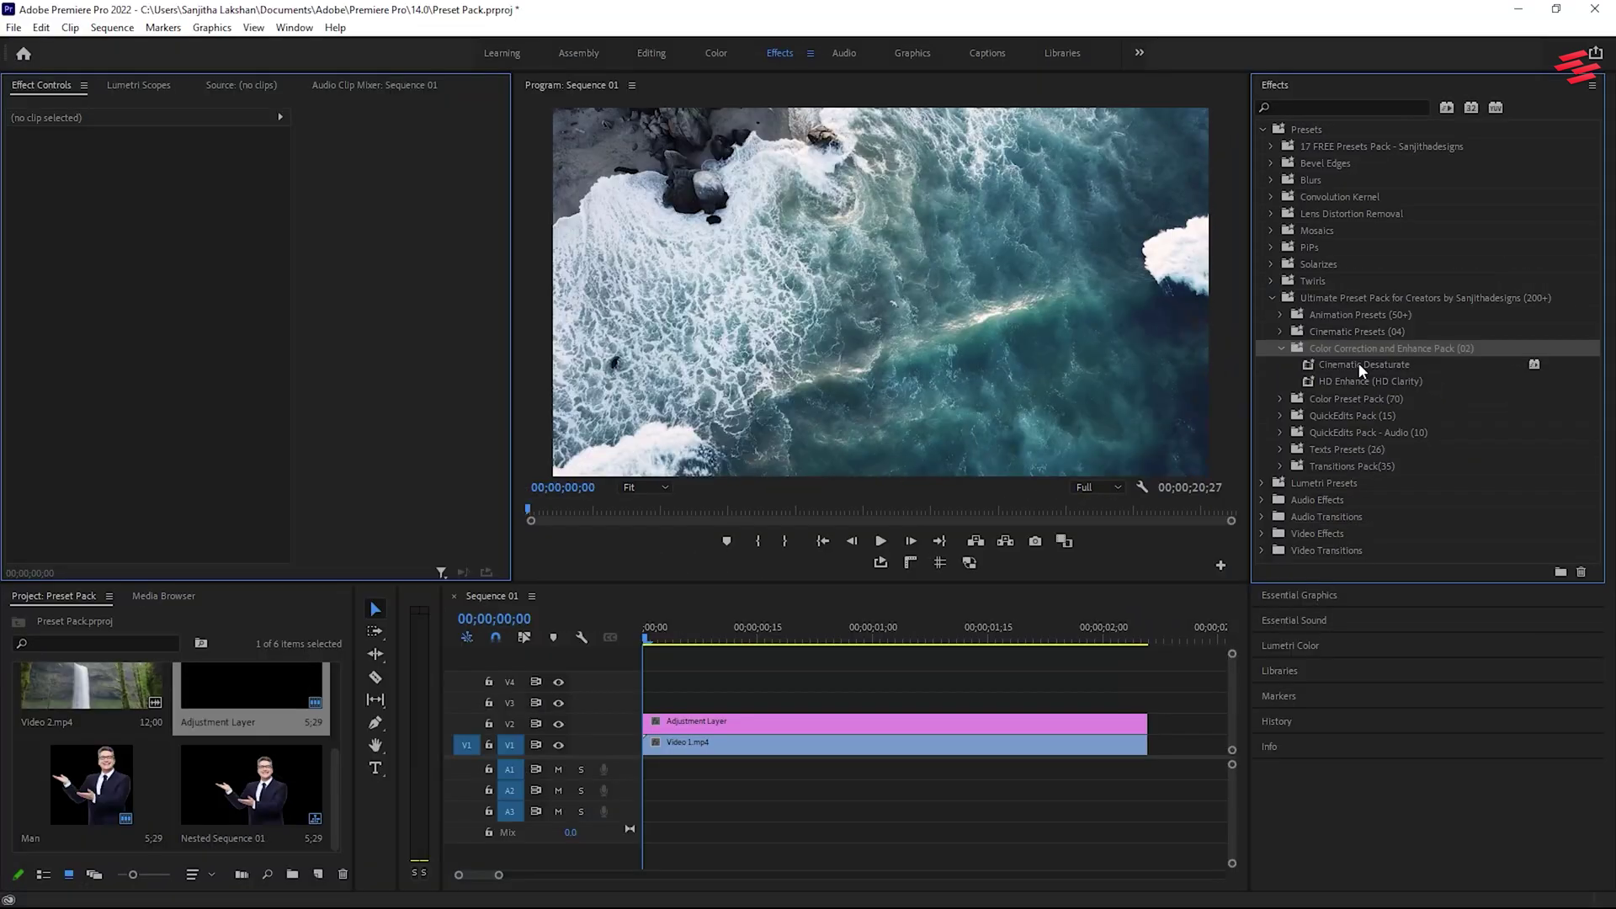
Swap Cinematic Desaturate for HD Enhance (HD Clarity) on the adjustment layer and view at 75%
drag(1170, 292, 822, 721)
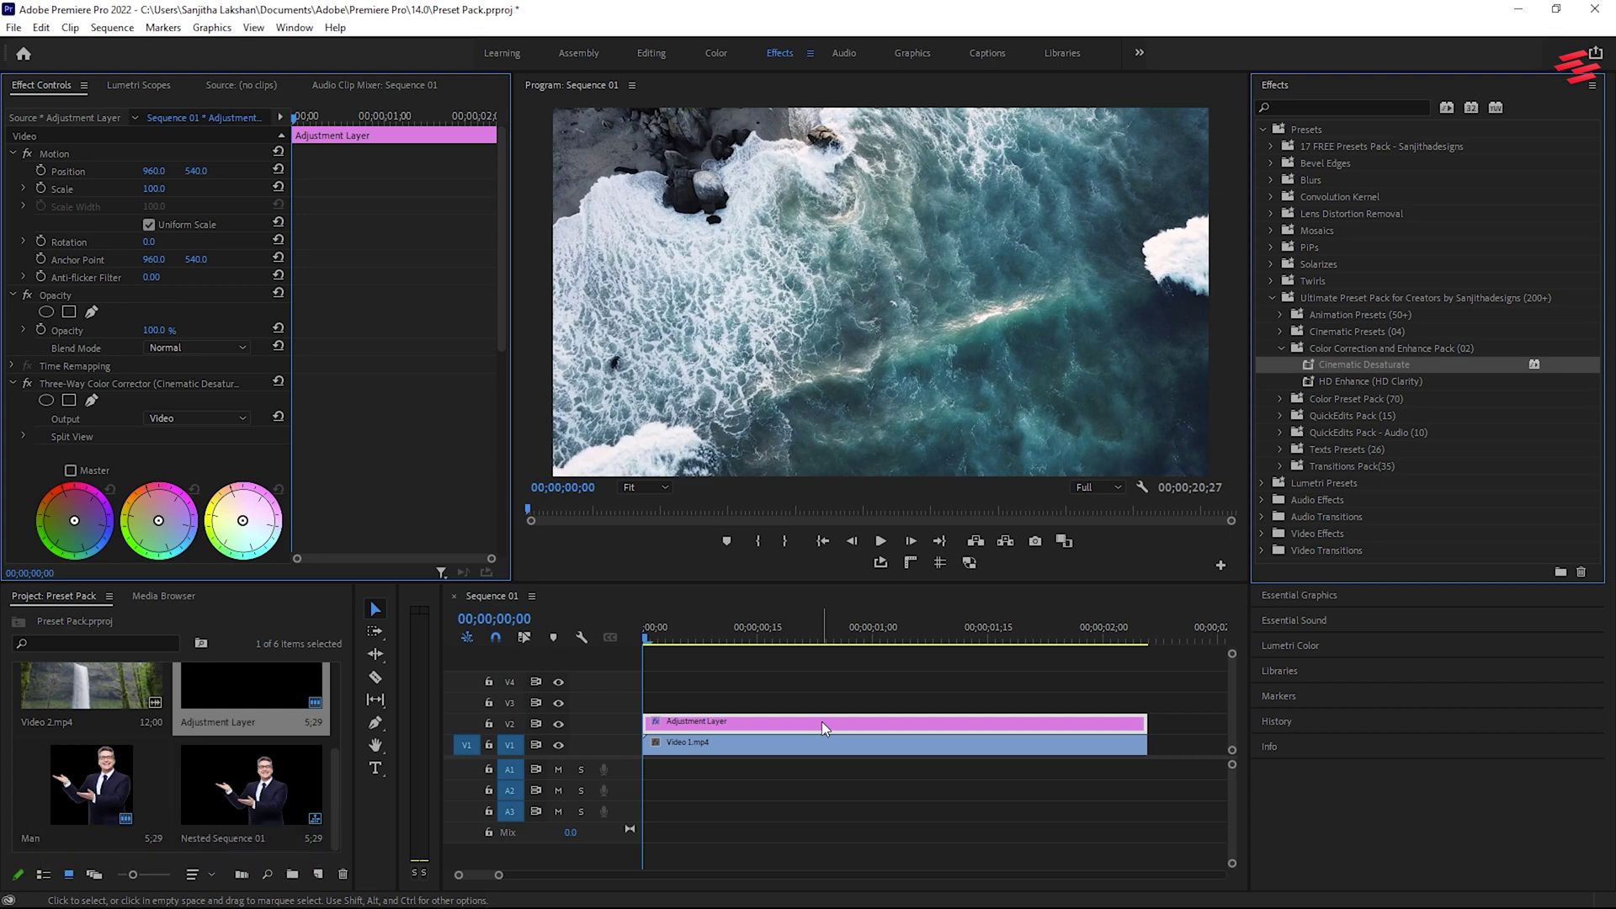
key(ctrl+z)
click(1367, 383)
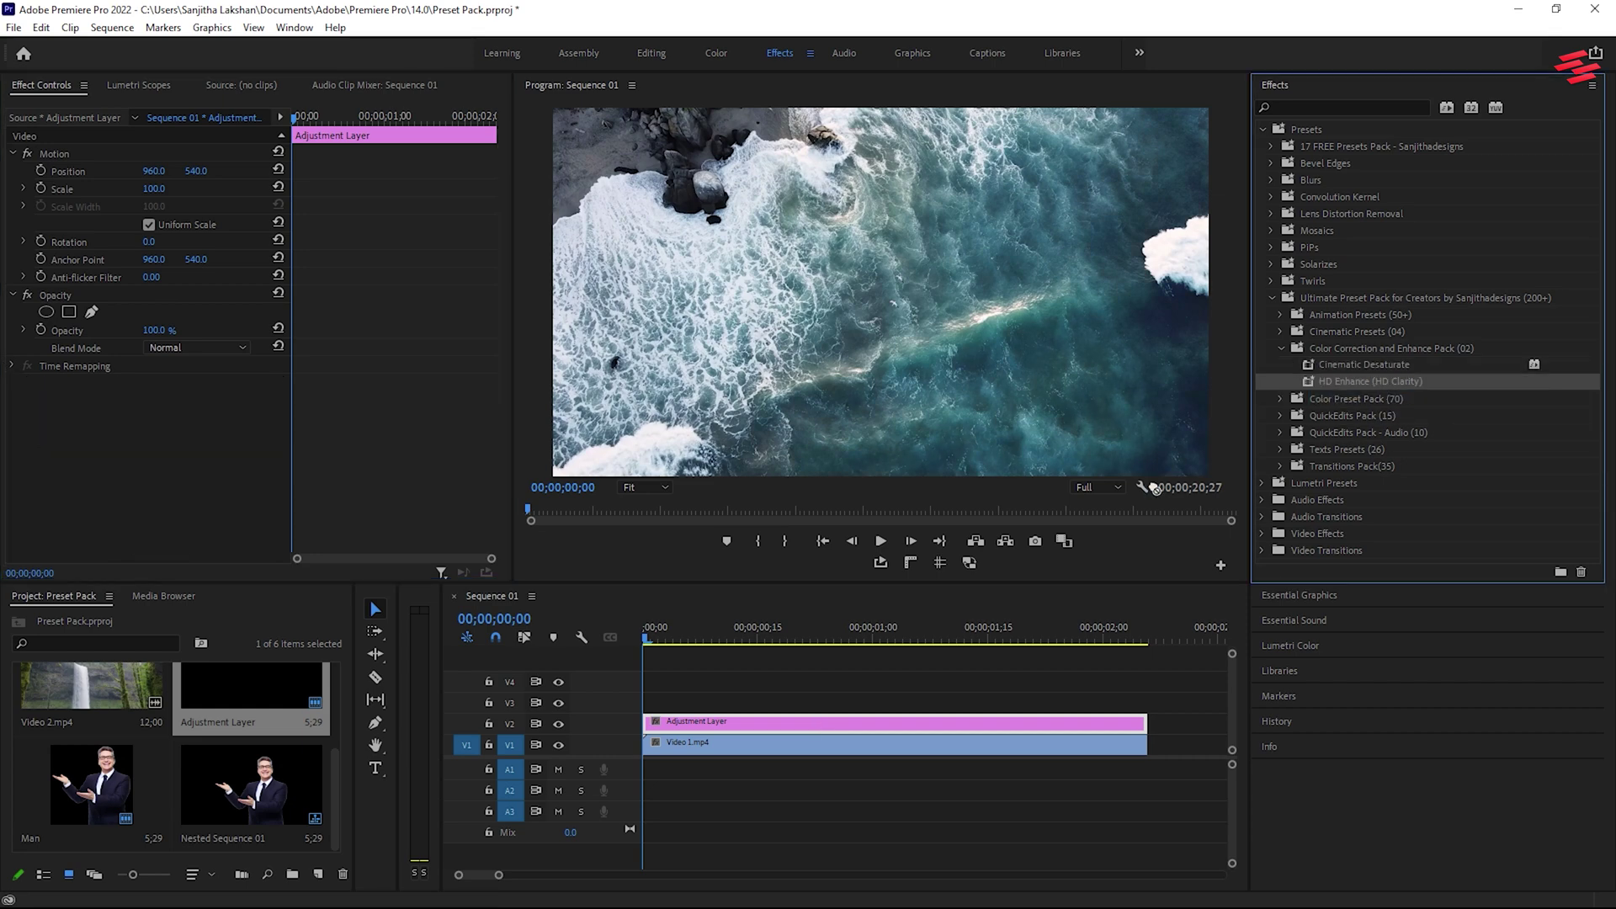
drag(1064, 546, 795, 724)
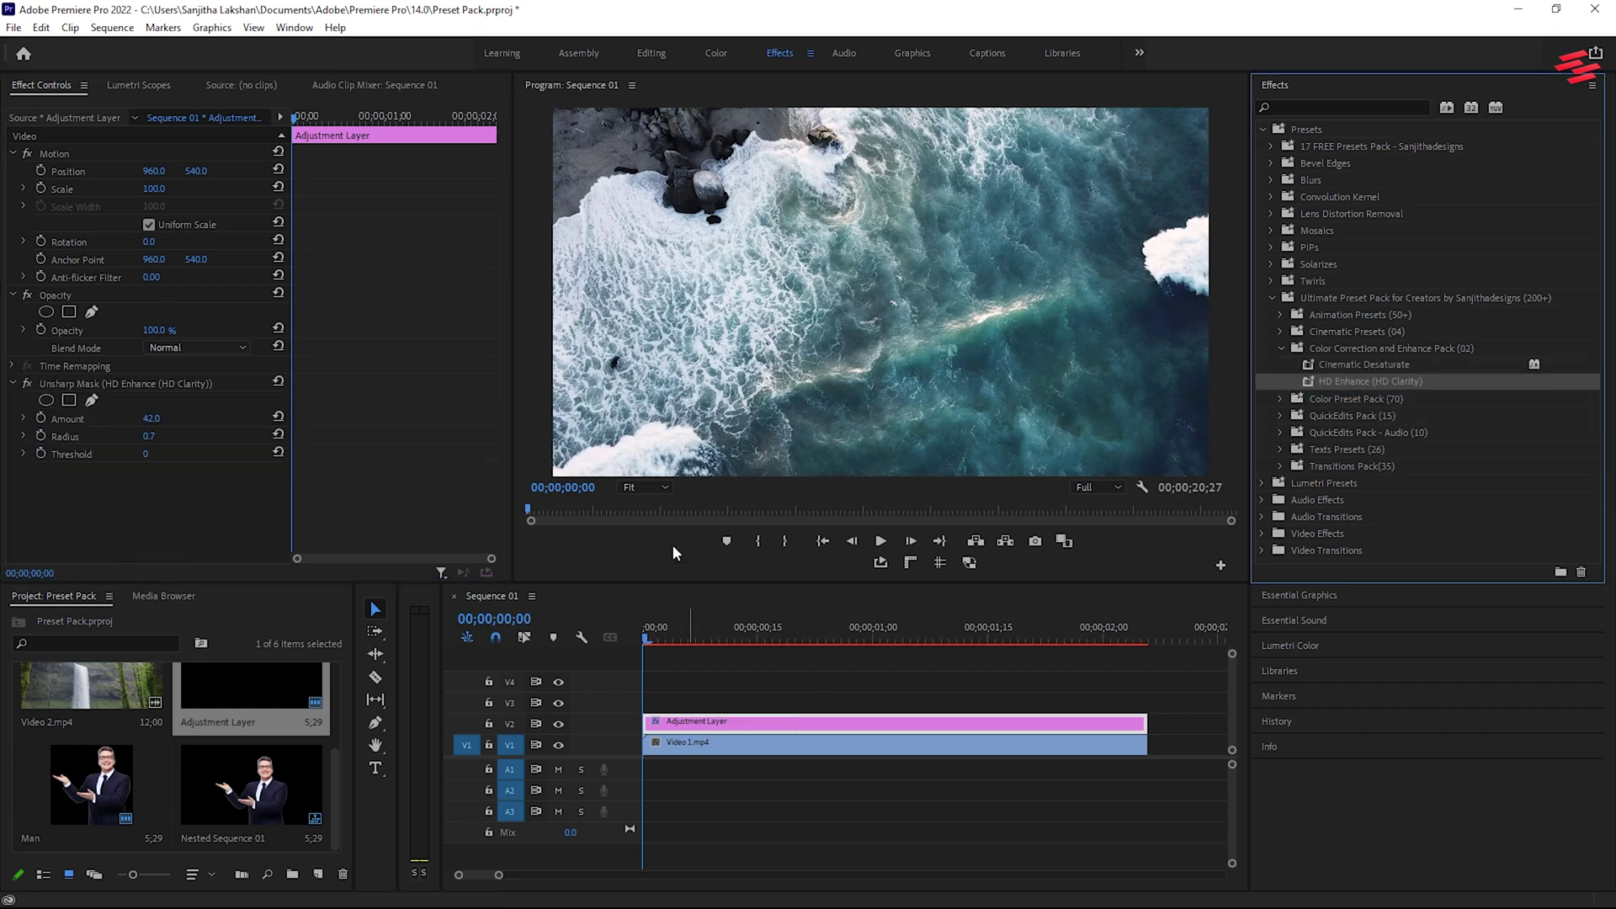
click(656, 488)
click(648, 582)
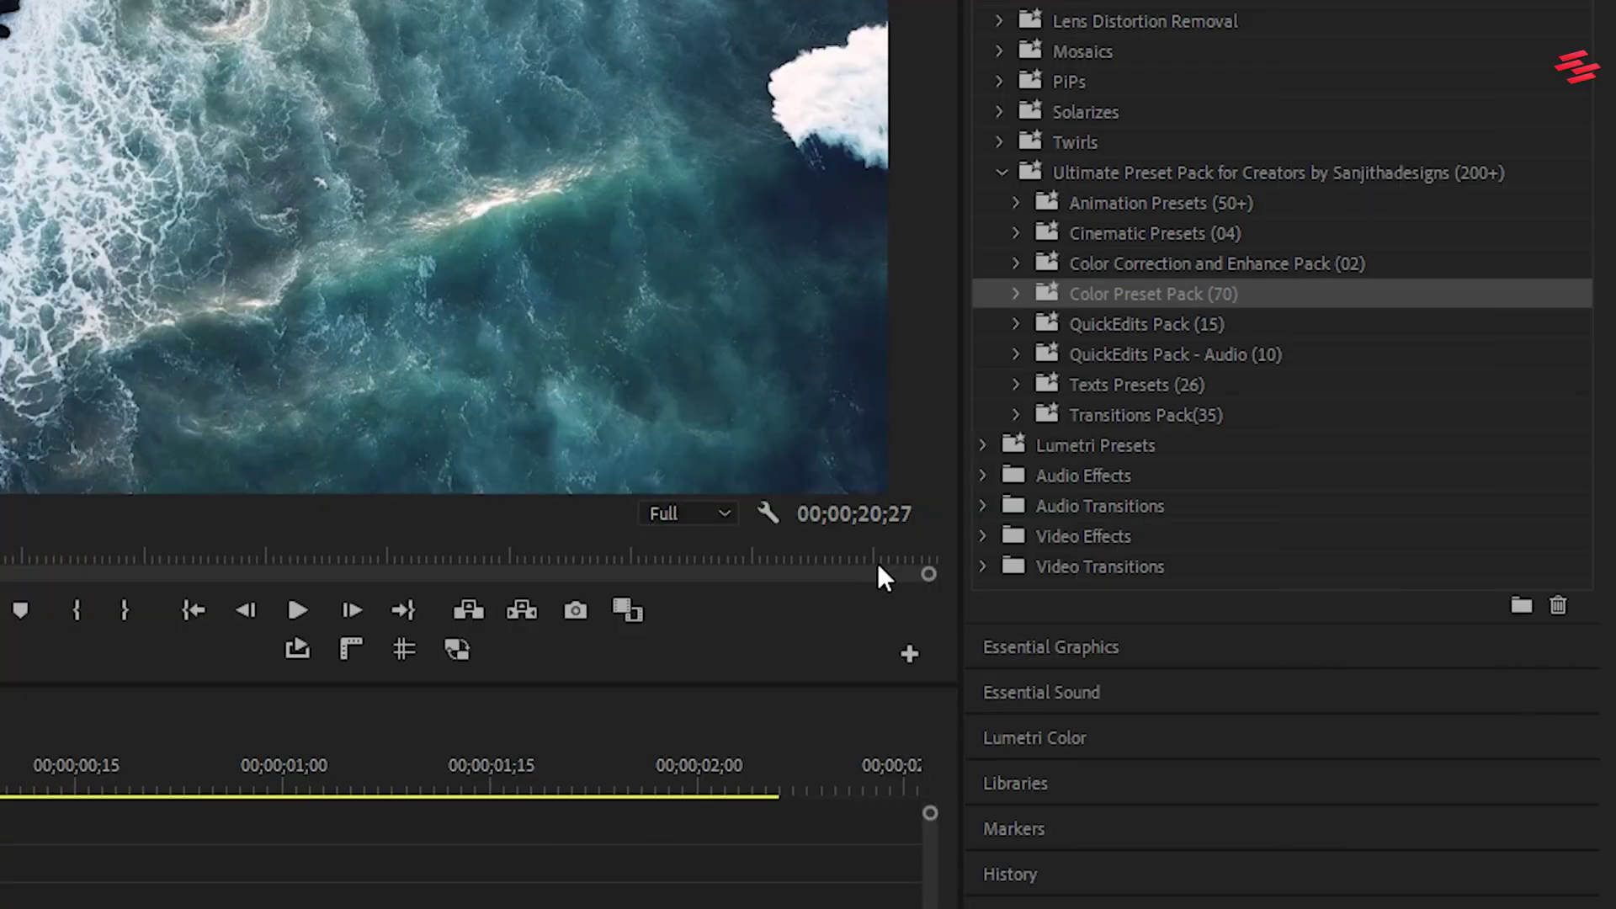
Apply Color Preset Pack Vol 1 Color 02 to the adjustment layer and check its Basic Correction
click(1012, 296)
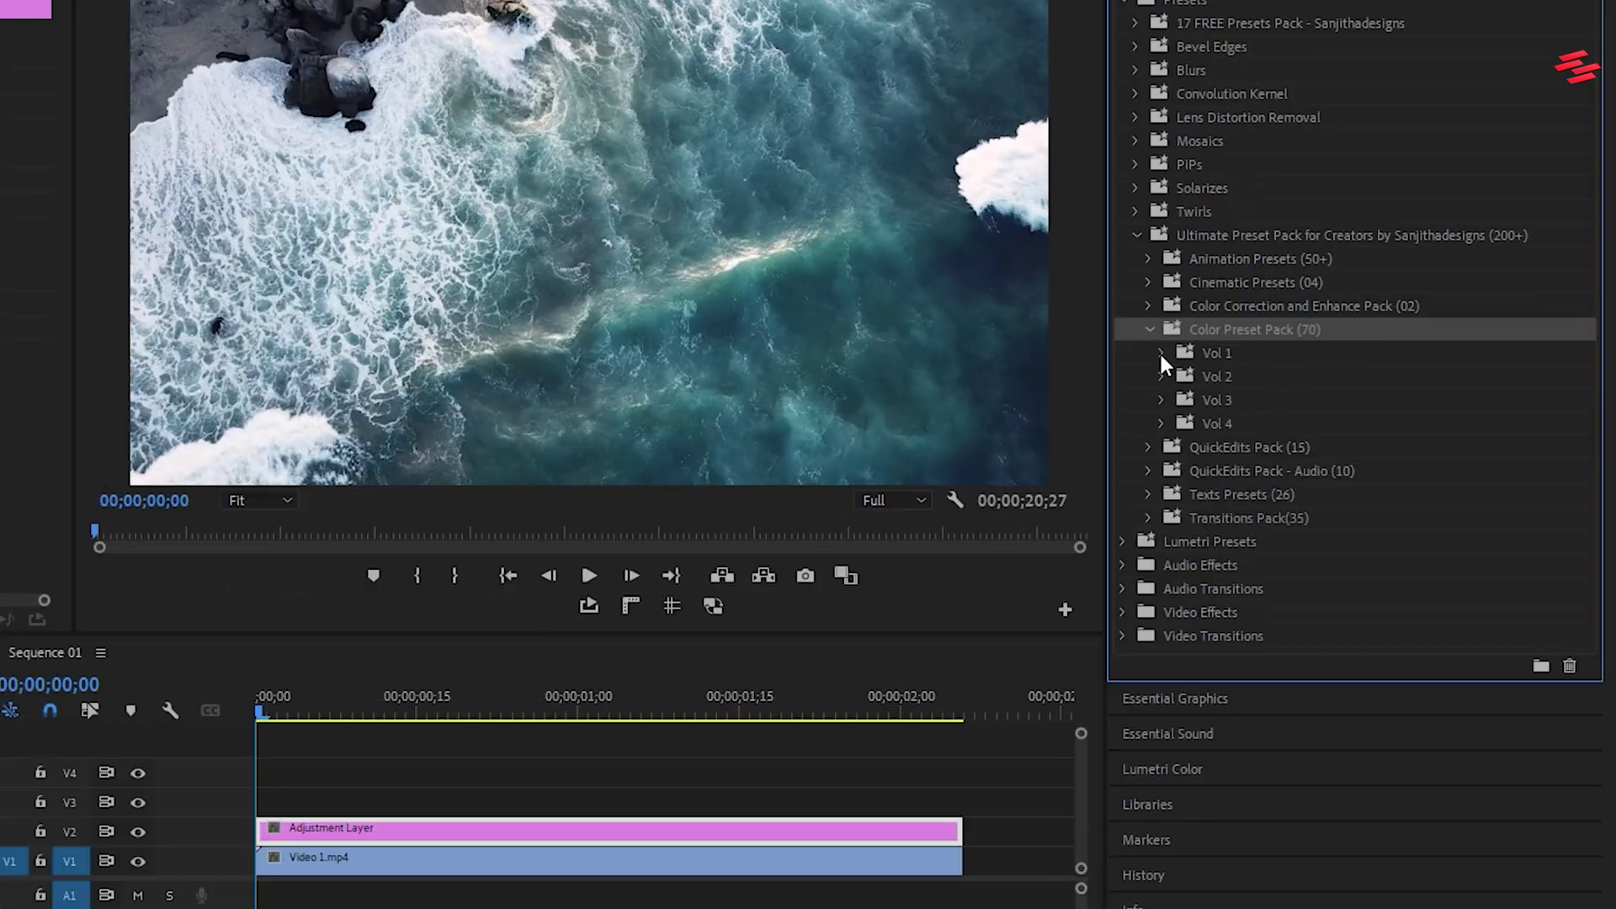
click(1031, 325)
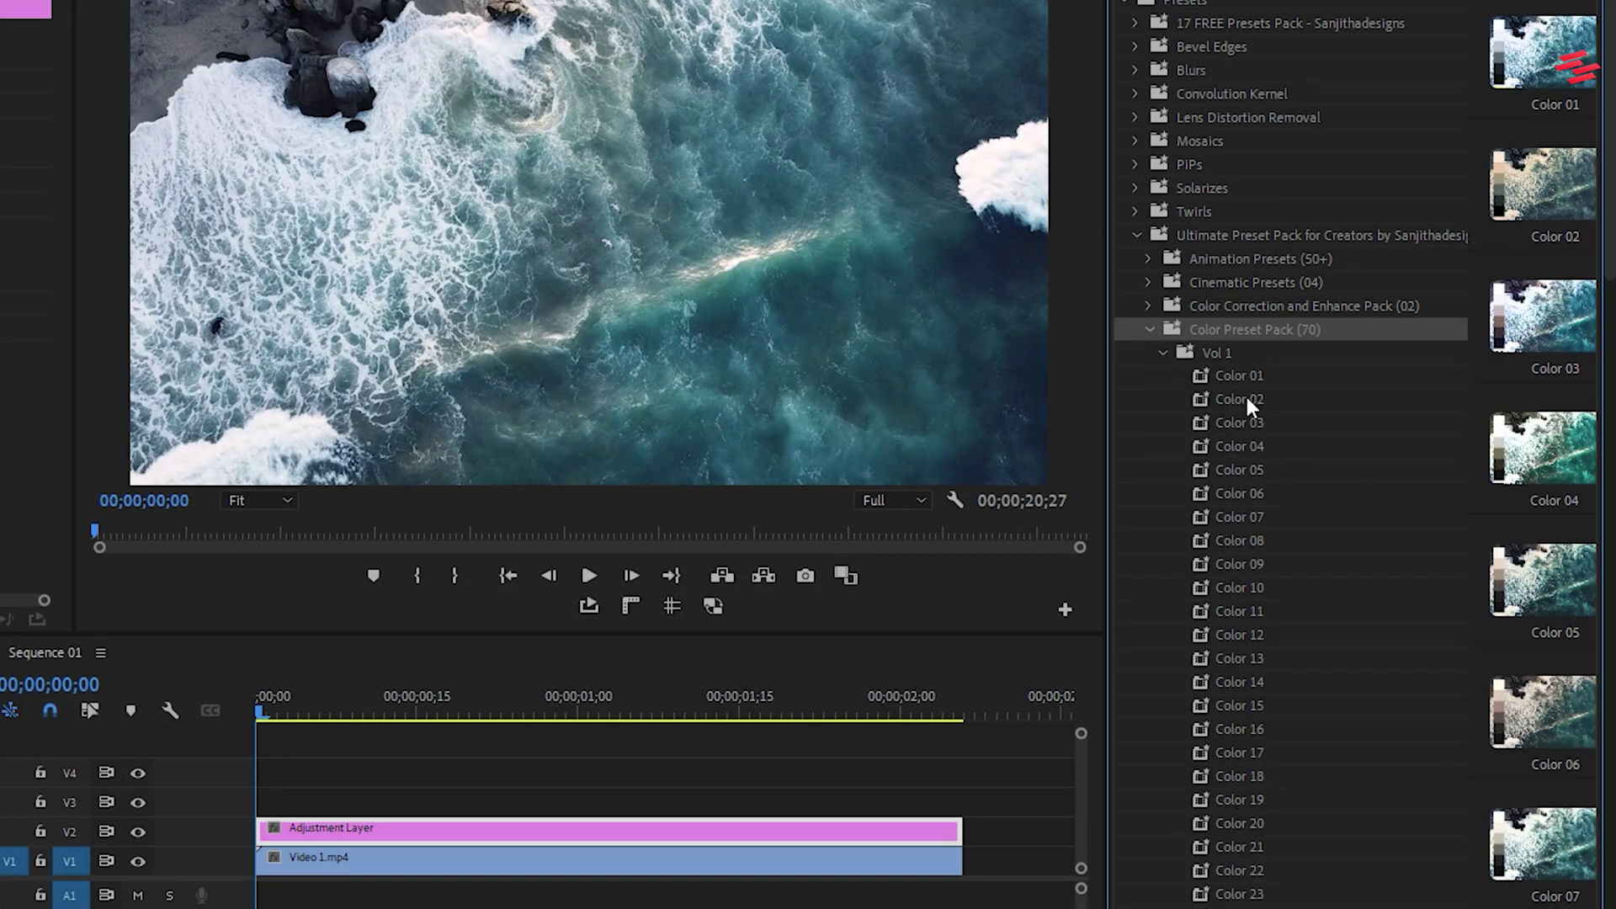
drag(1246, 399, 563, 821)
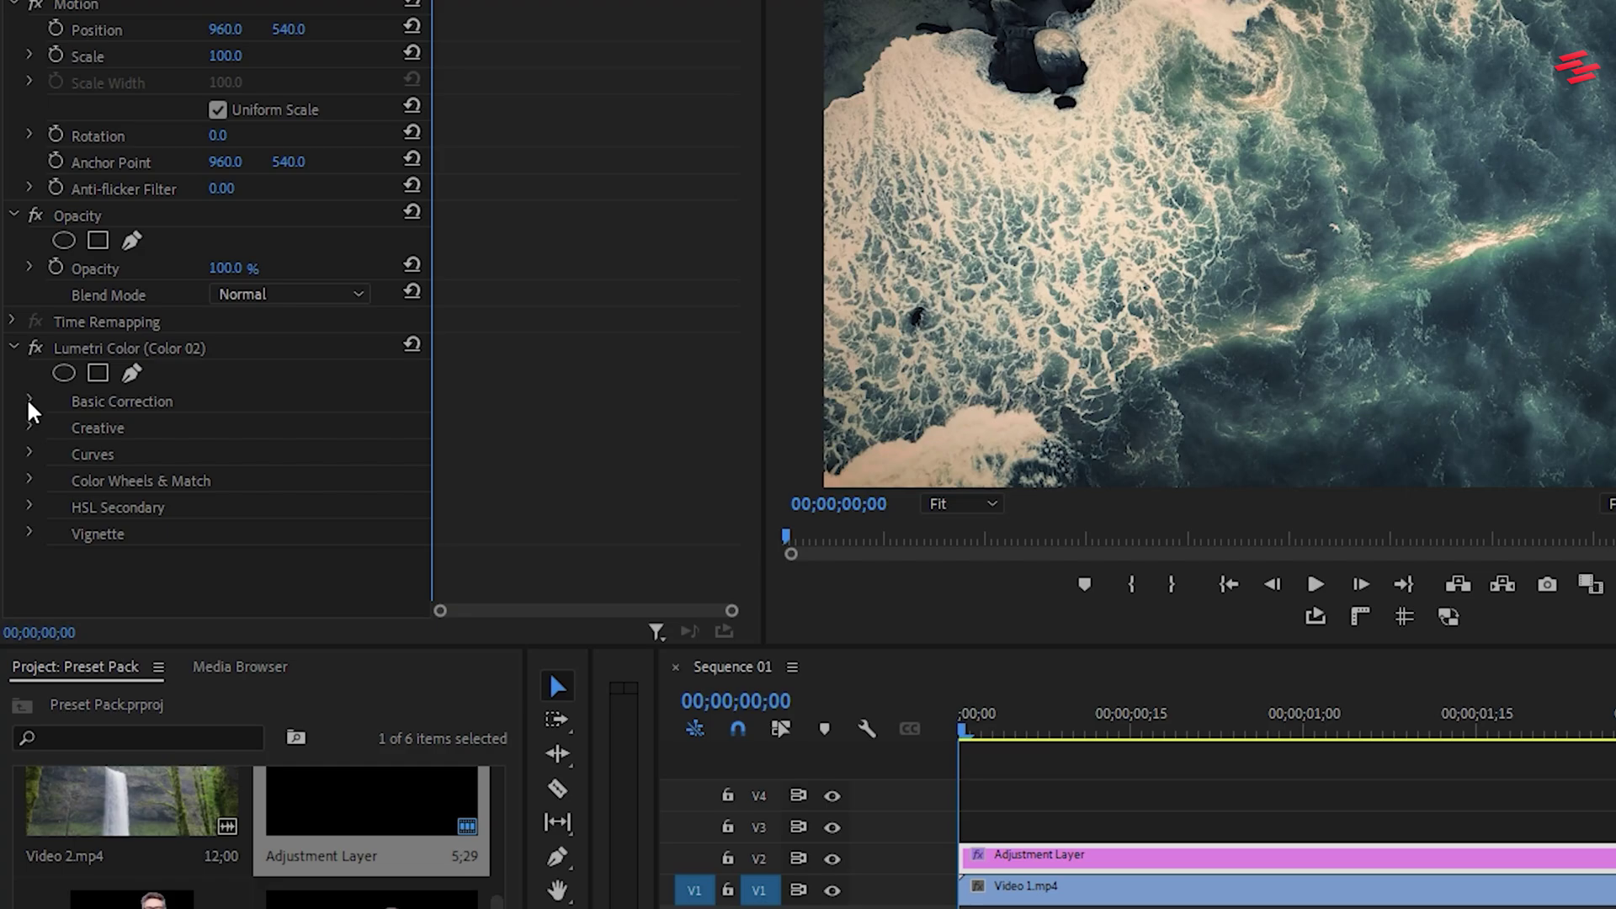
click(24, 420)
click(31, 400)
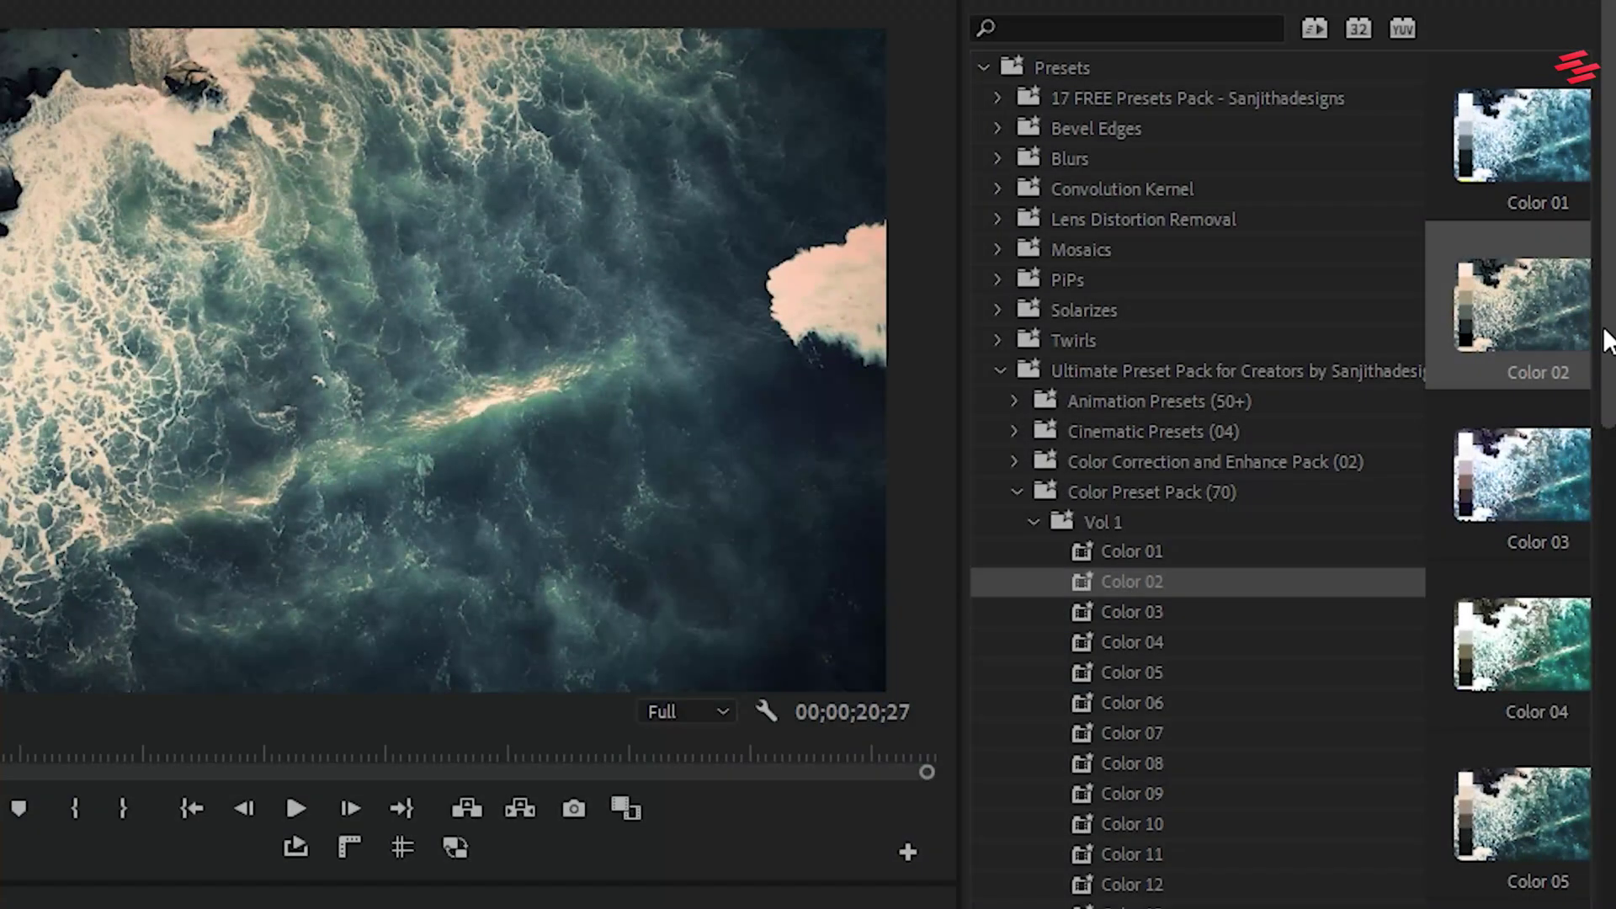
scroll(1608, 341, down, 13)
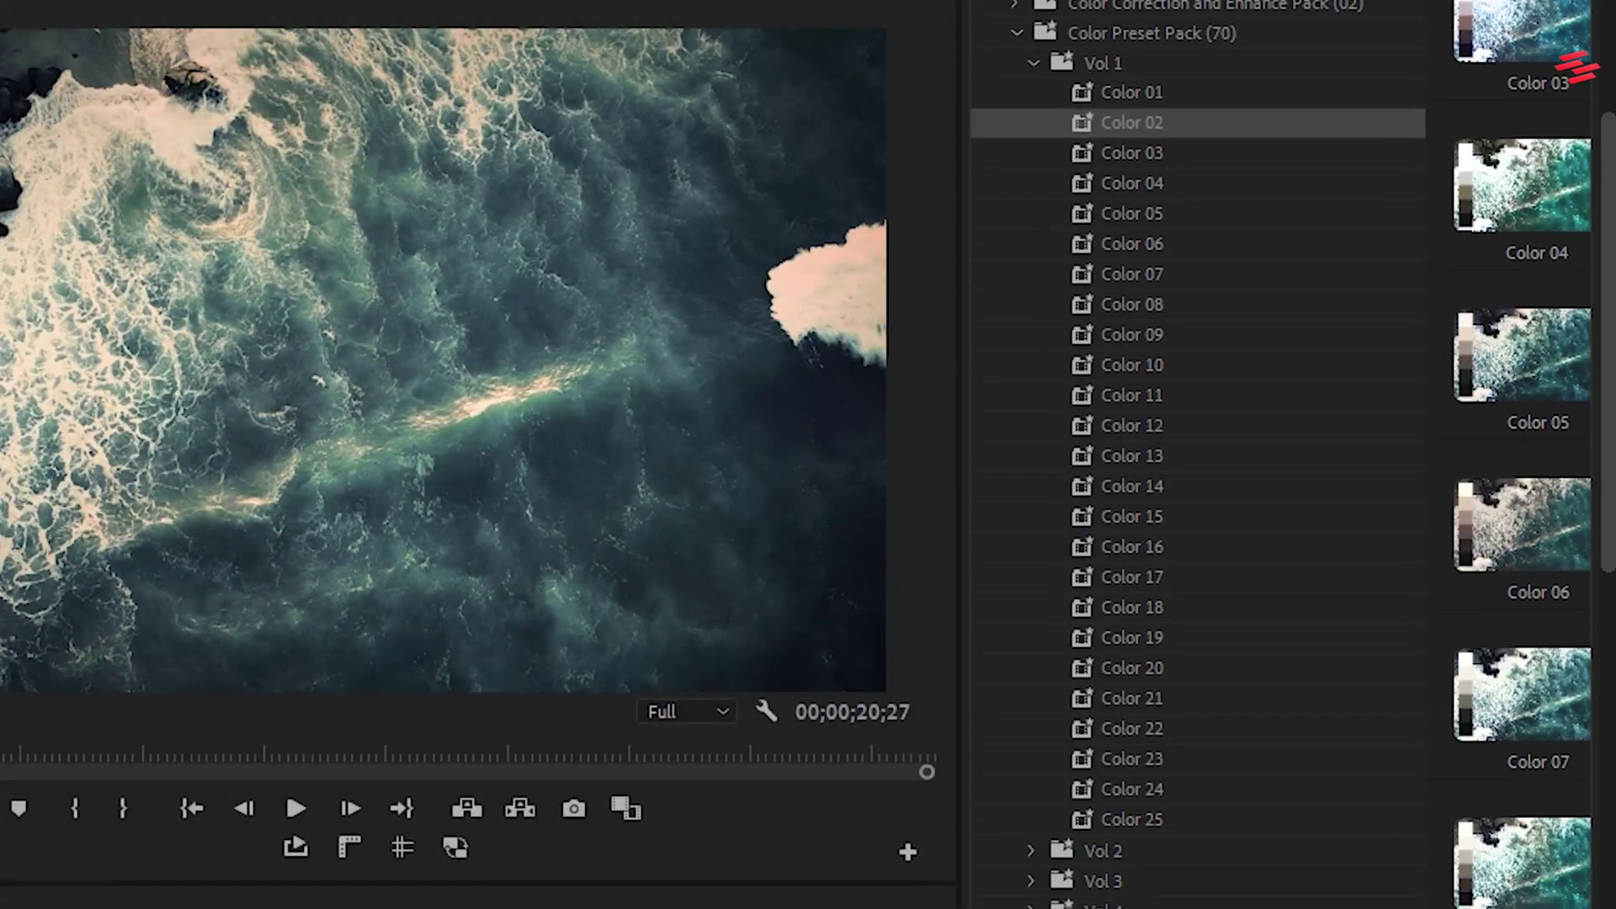
scroll(1524, 454, down, 10)
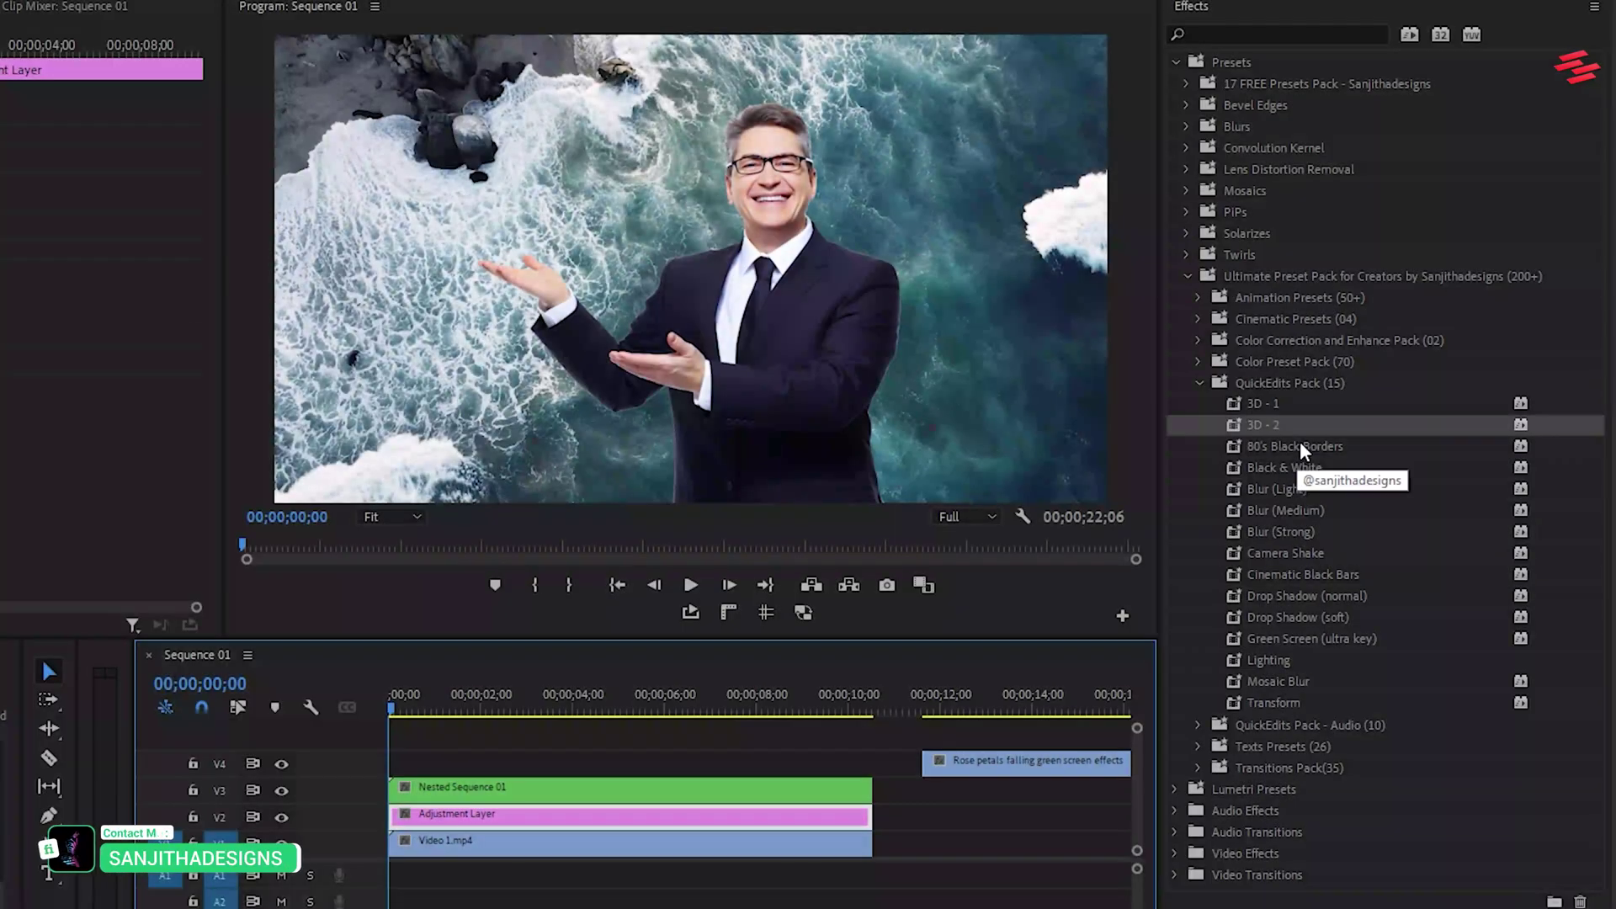
Try 80's Black Borders, Black & White, and light, Medium and Strong blurs on the footage
drag(1288, 446, 555, 818)
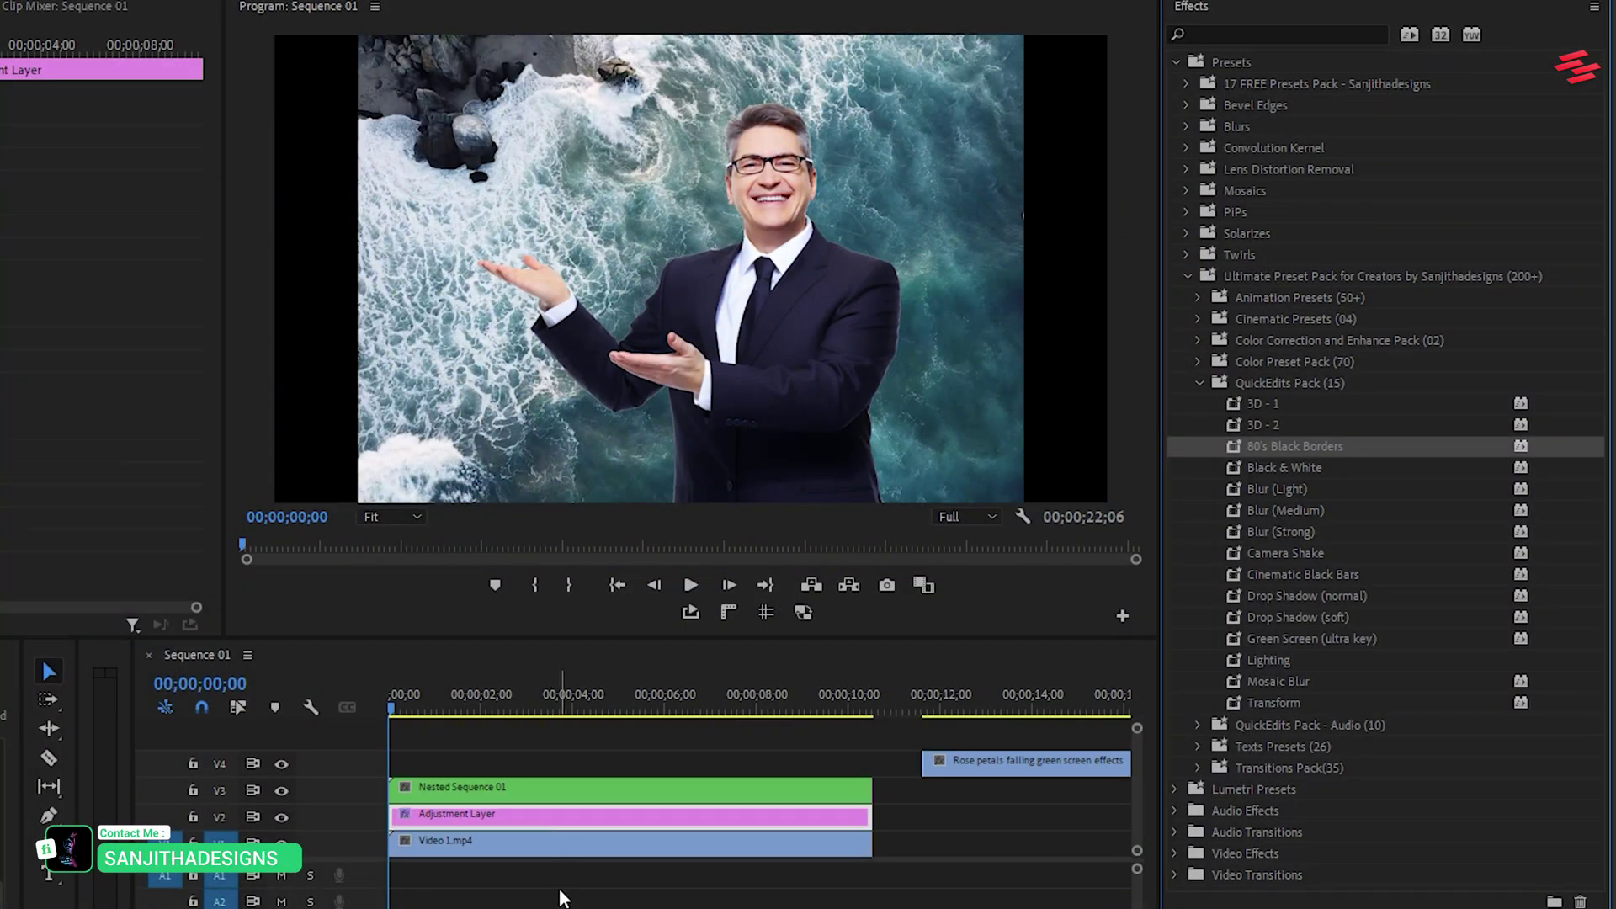
key(space)
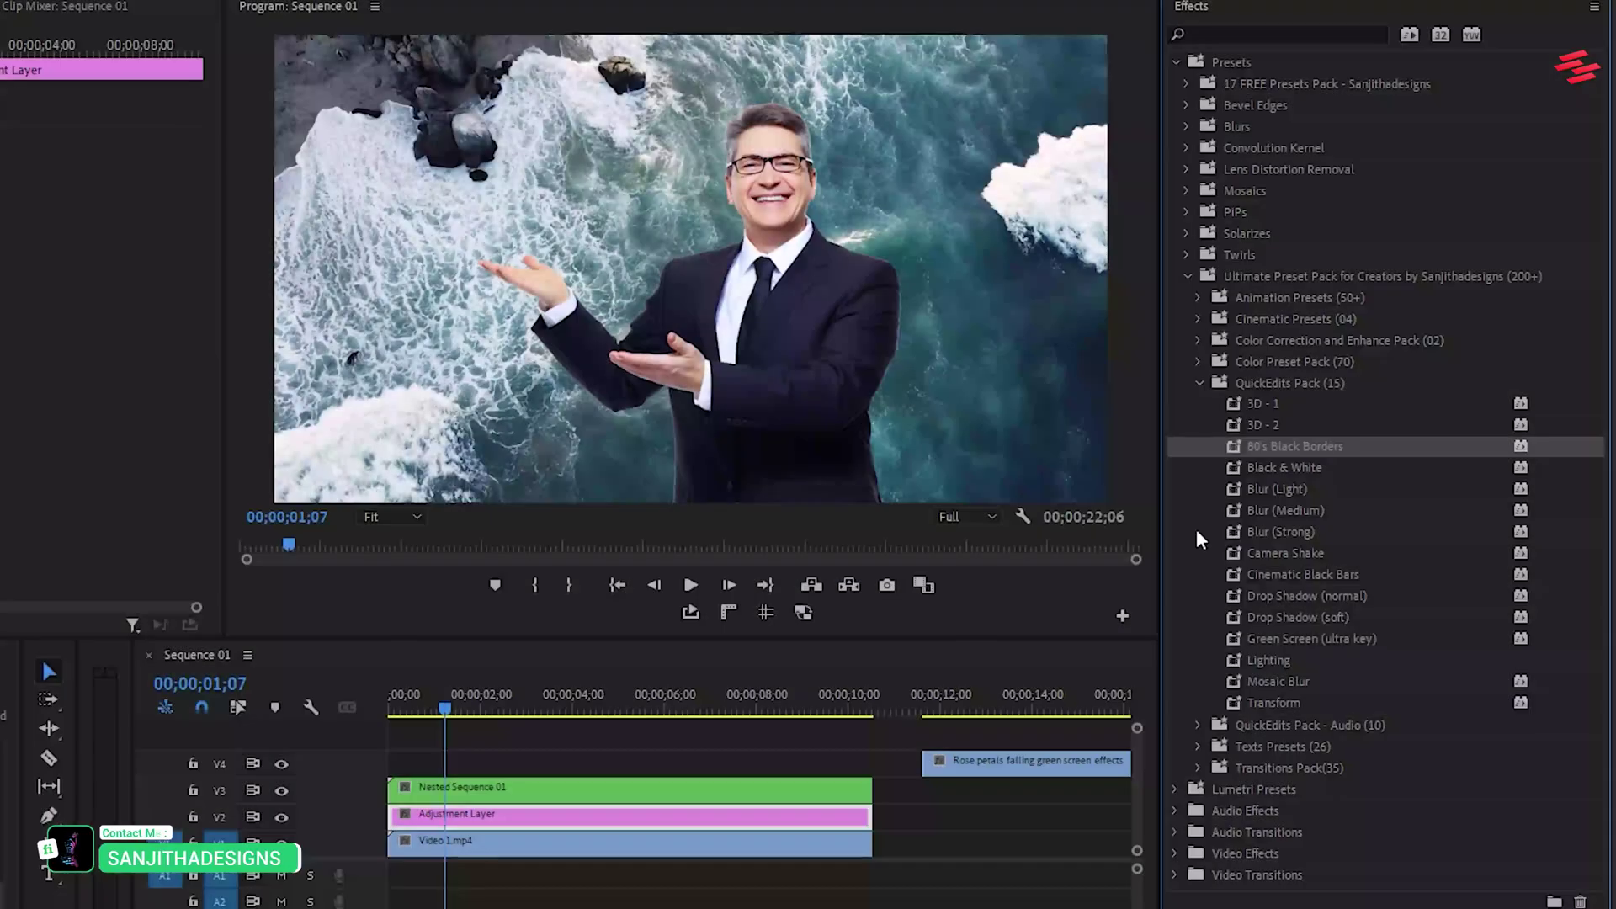
drag(1276, 468, 547, 818)
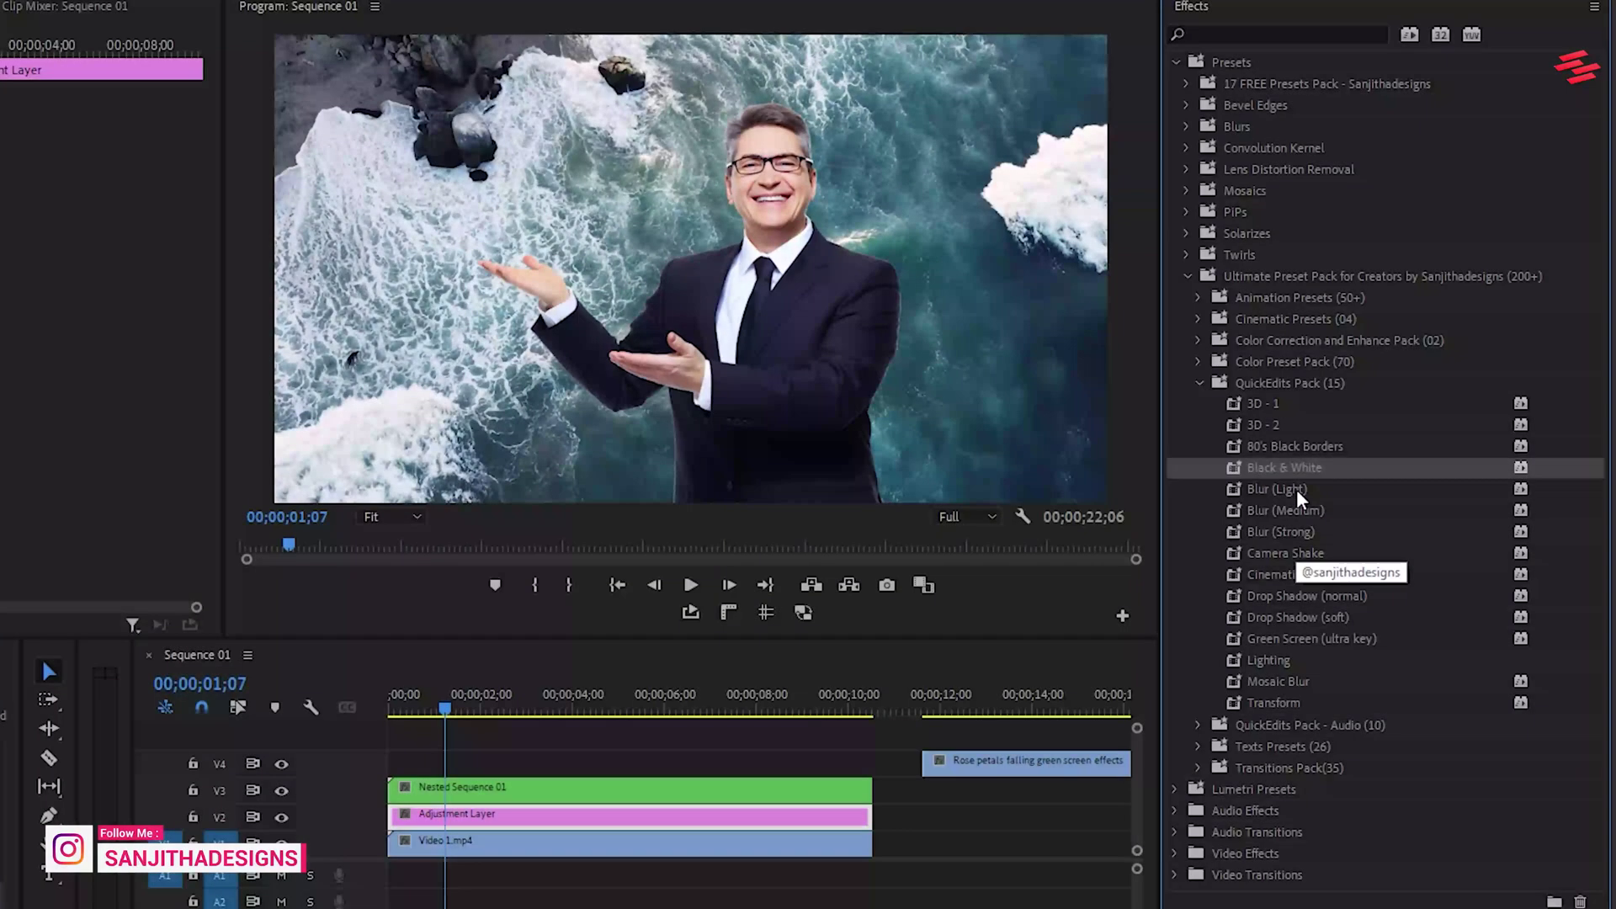
drag(1277, 489, 562, 815)
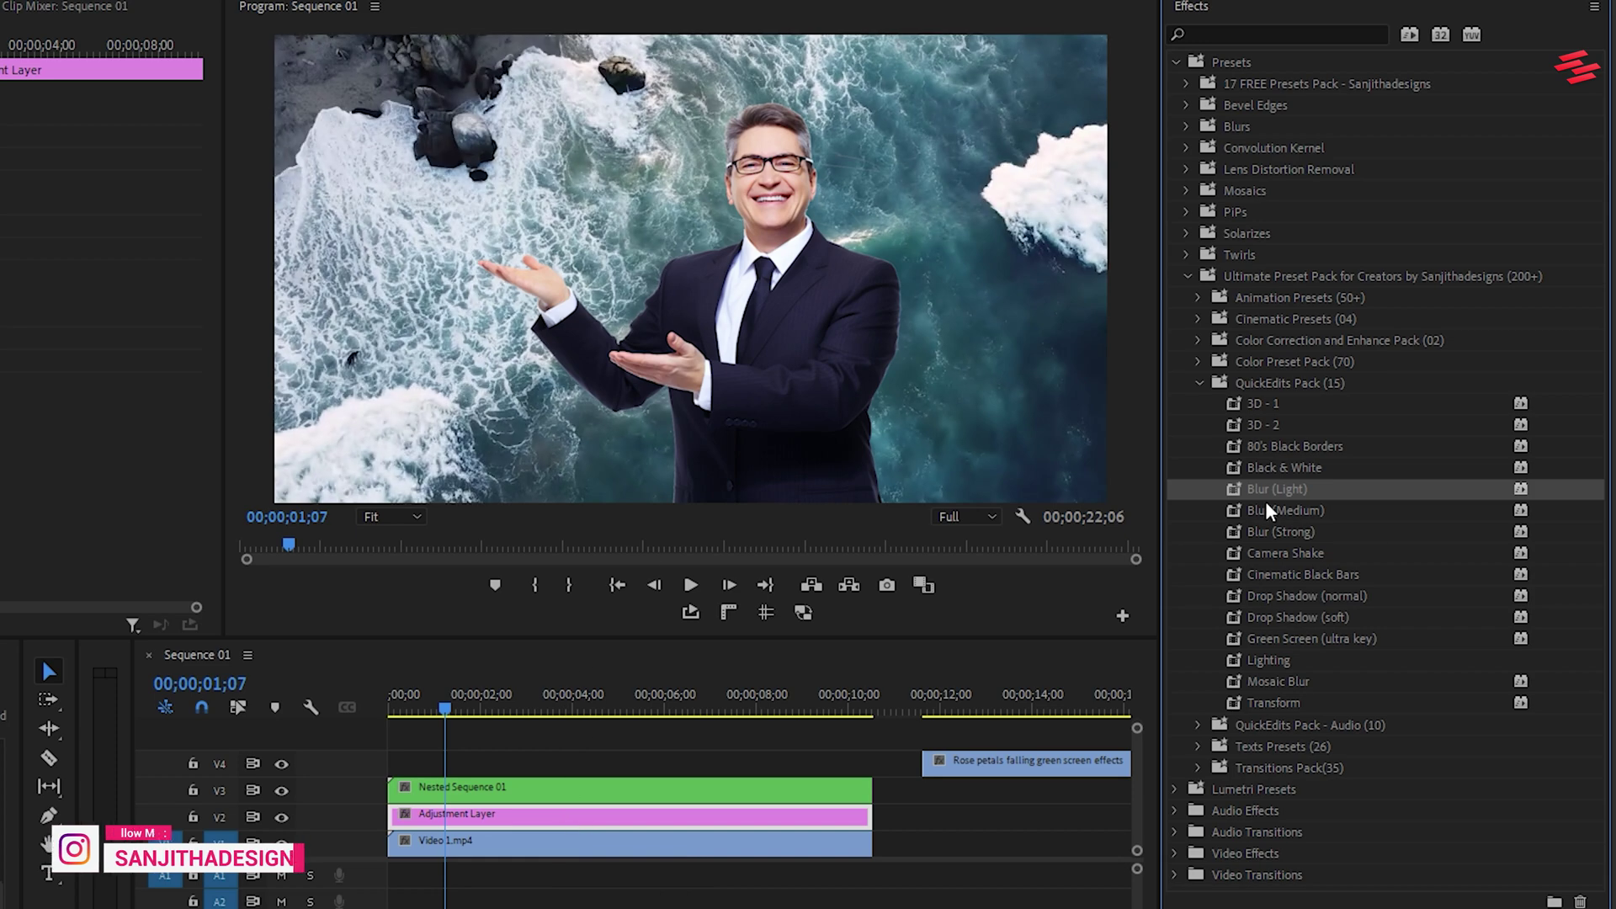
drag(1277, 511, 578, 794)
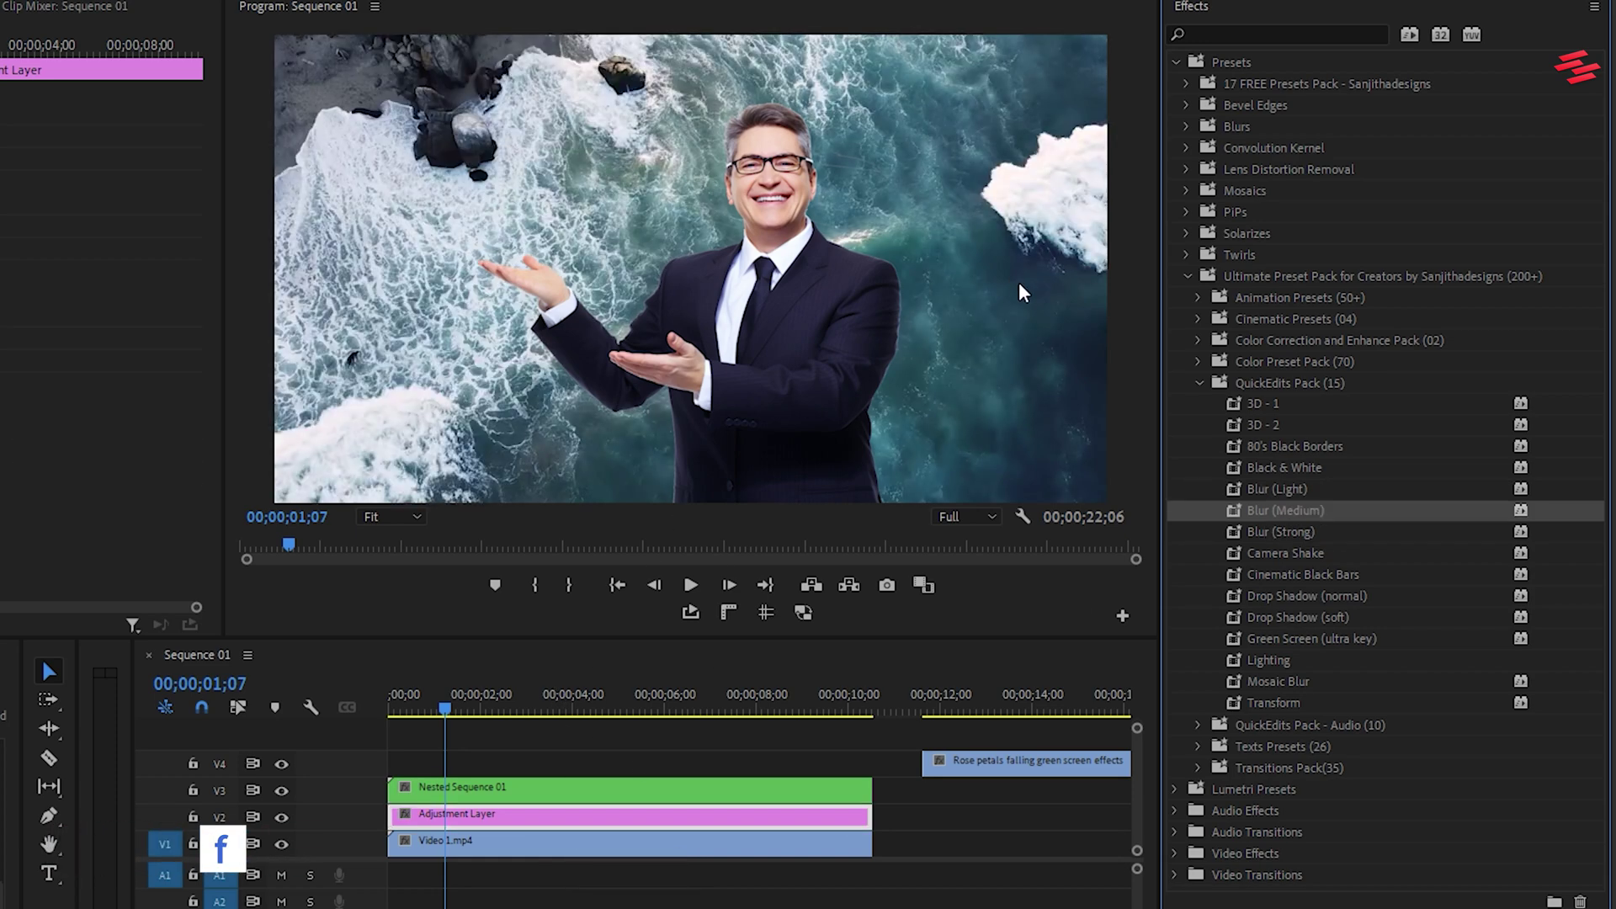
click(1273, 539)
drag(1275, 539, 649, 791)
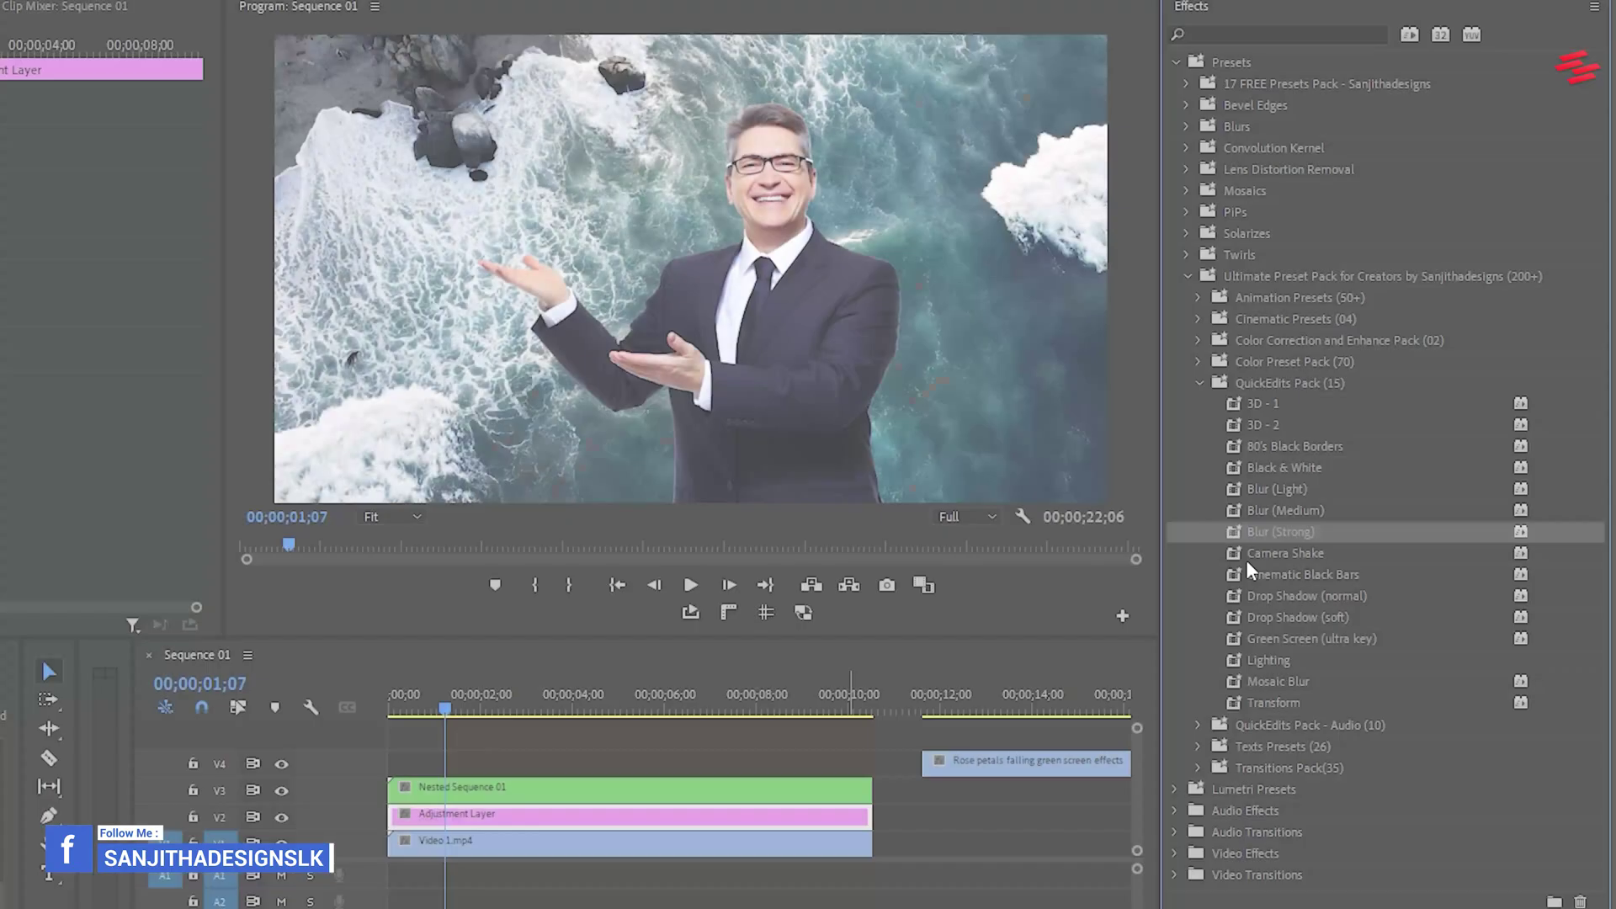
Preview Camera Shake on the Adjustment Layer, then try and undo Cinematic Black Bars
click(1308, 556)
drag(1307, 562, 564, 814)
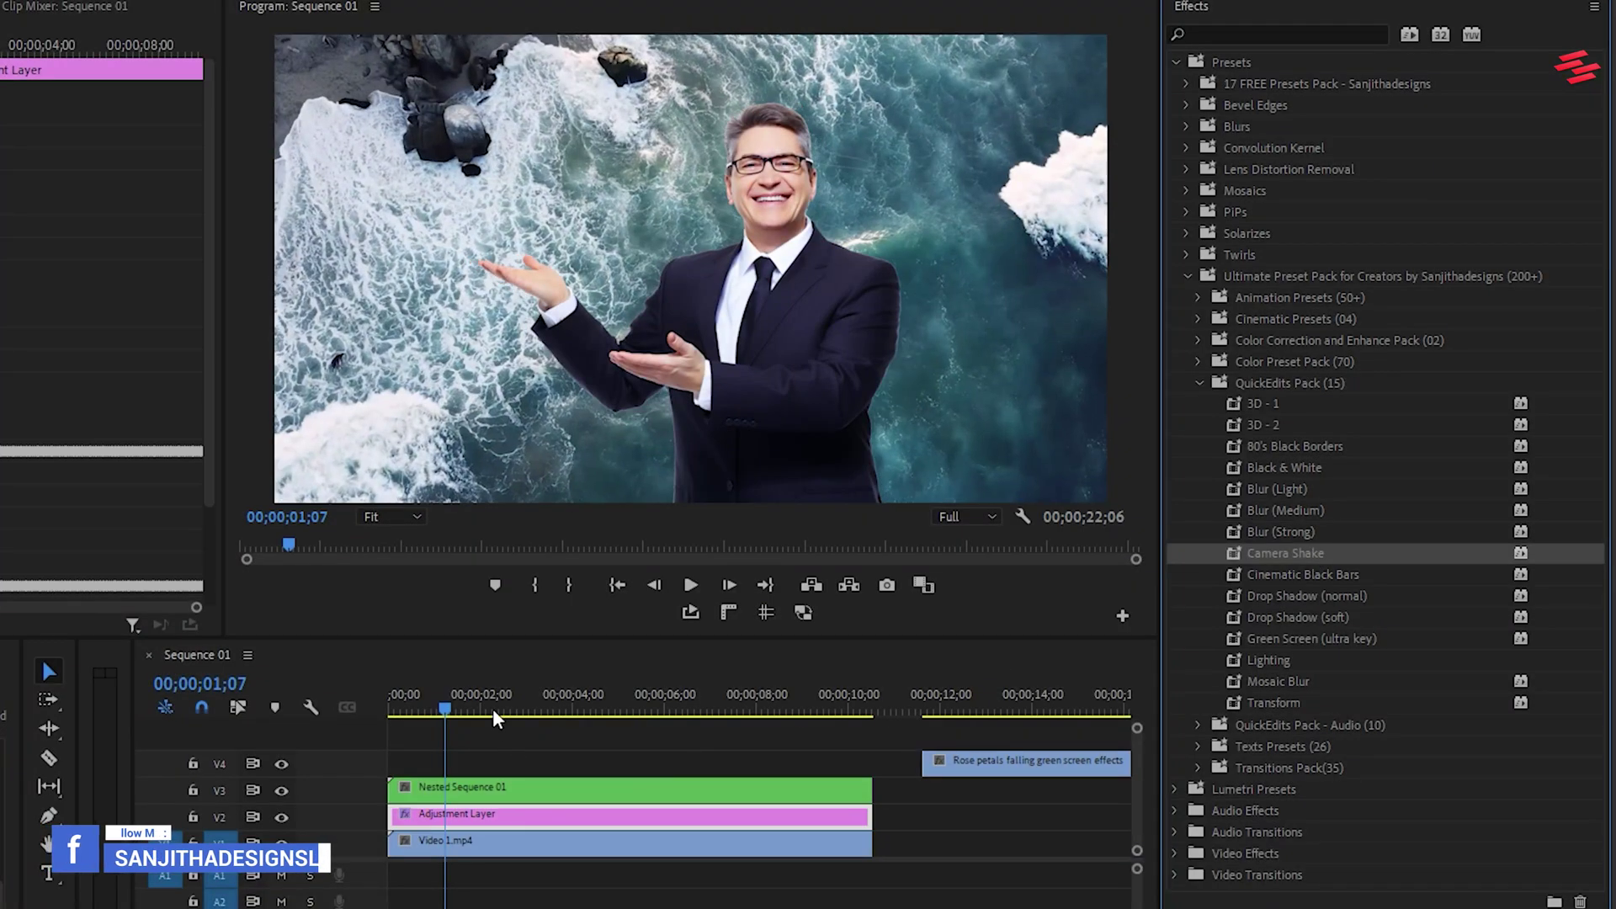
drag(487, 702, 288, 716)
key(space)
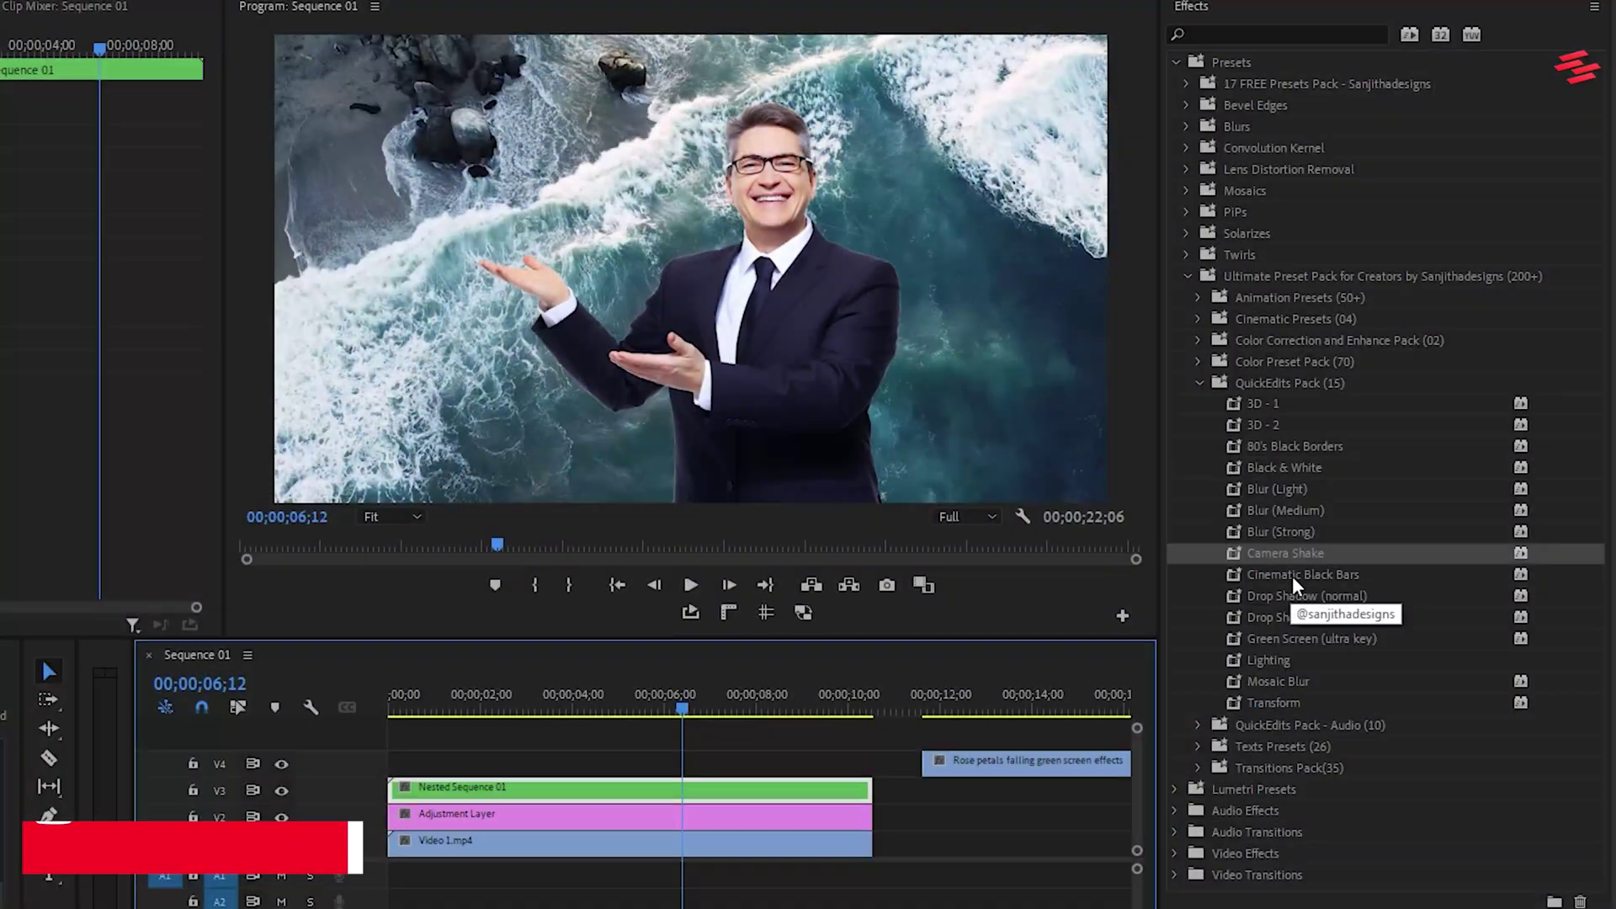
drag(1296, 577, 653, 795)
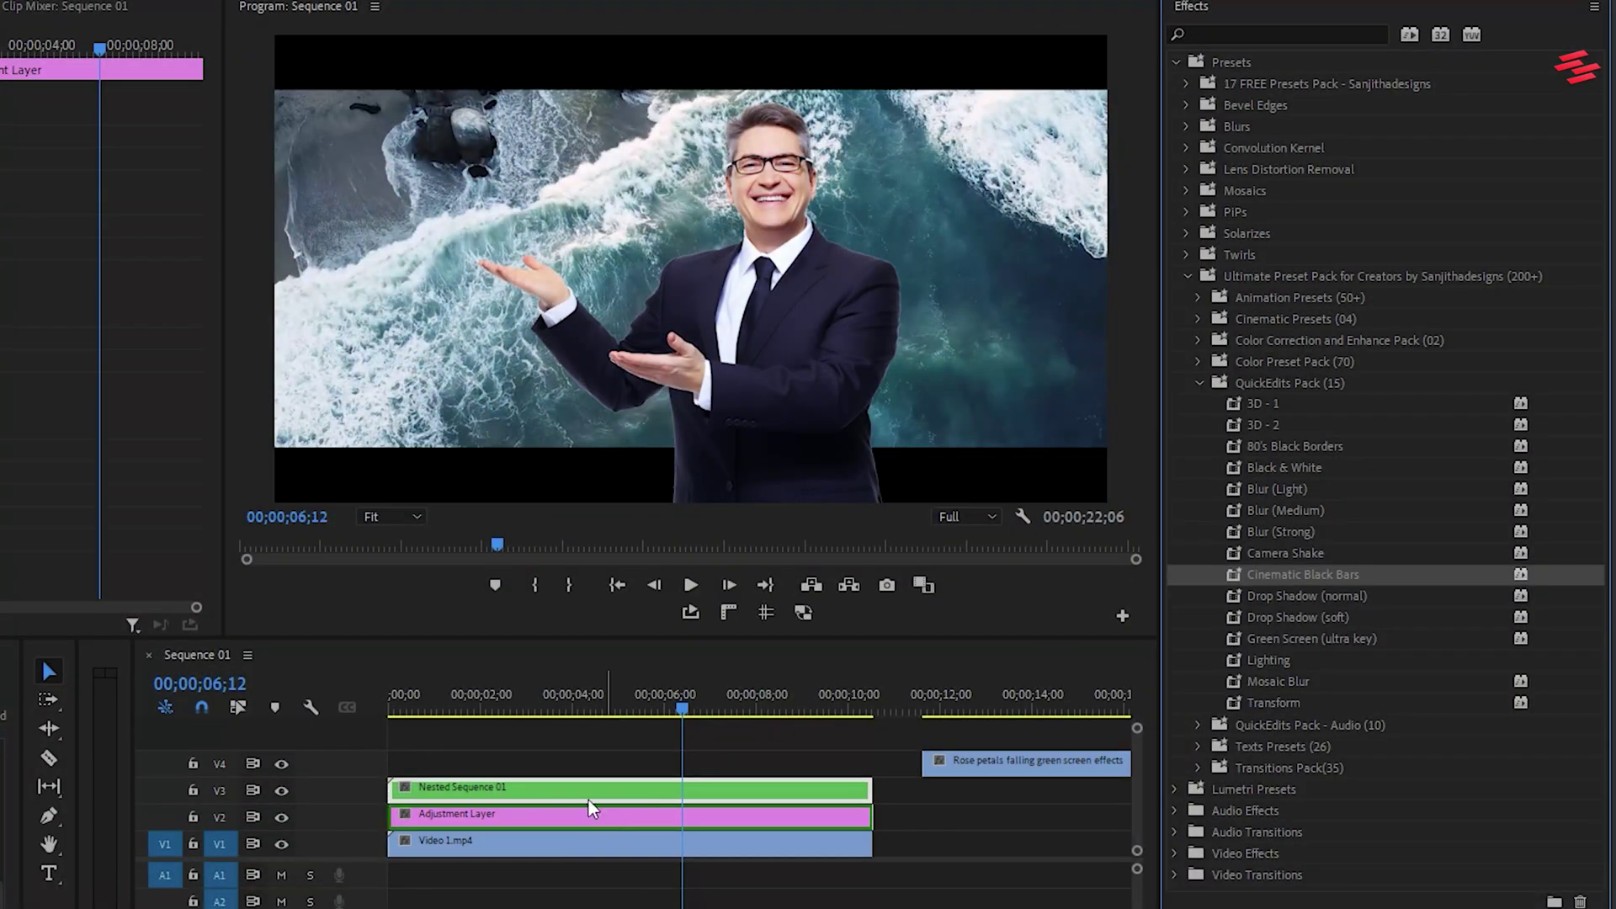
drag(504, 706, 628, 706)
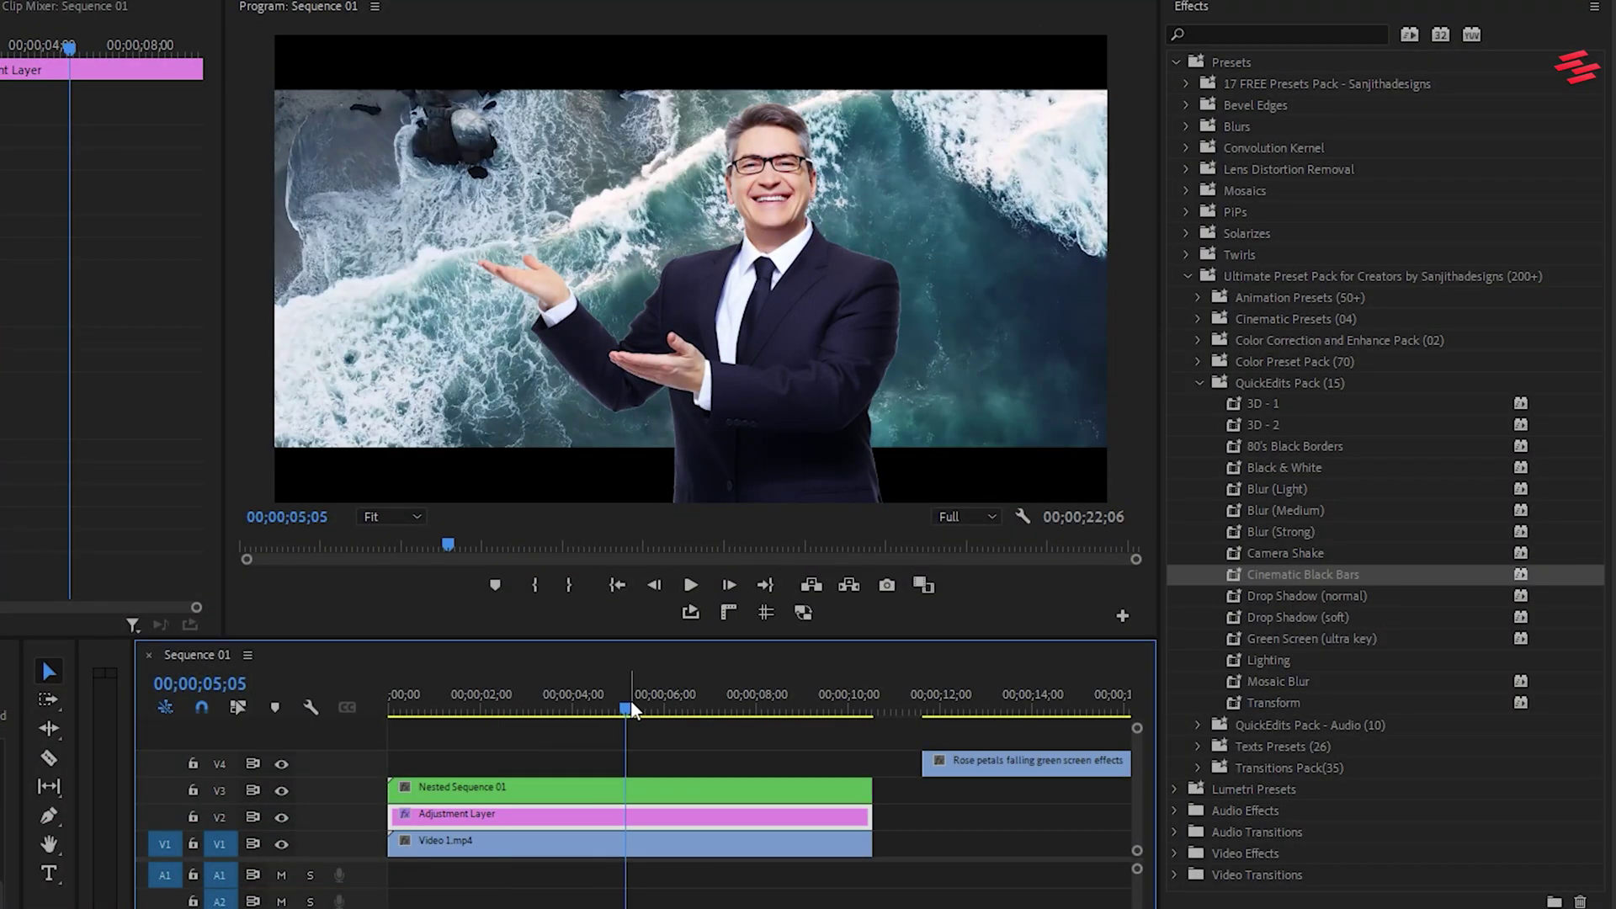
key(ctrl+z)
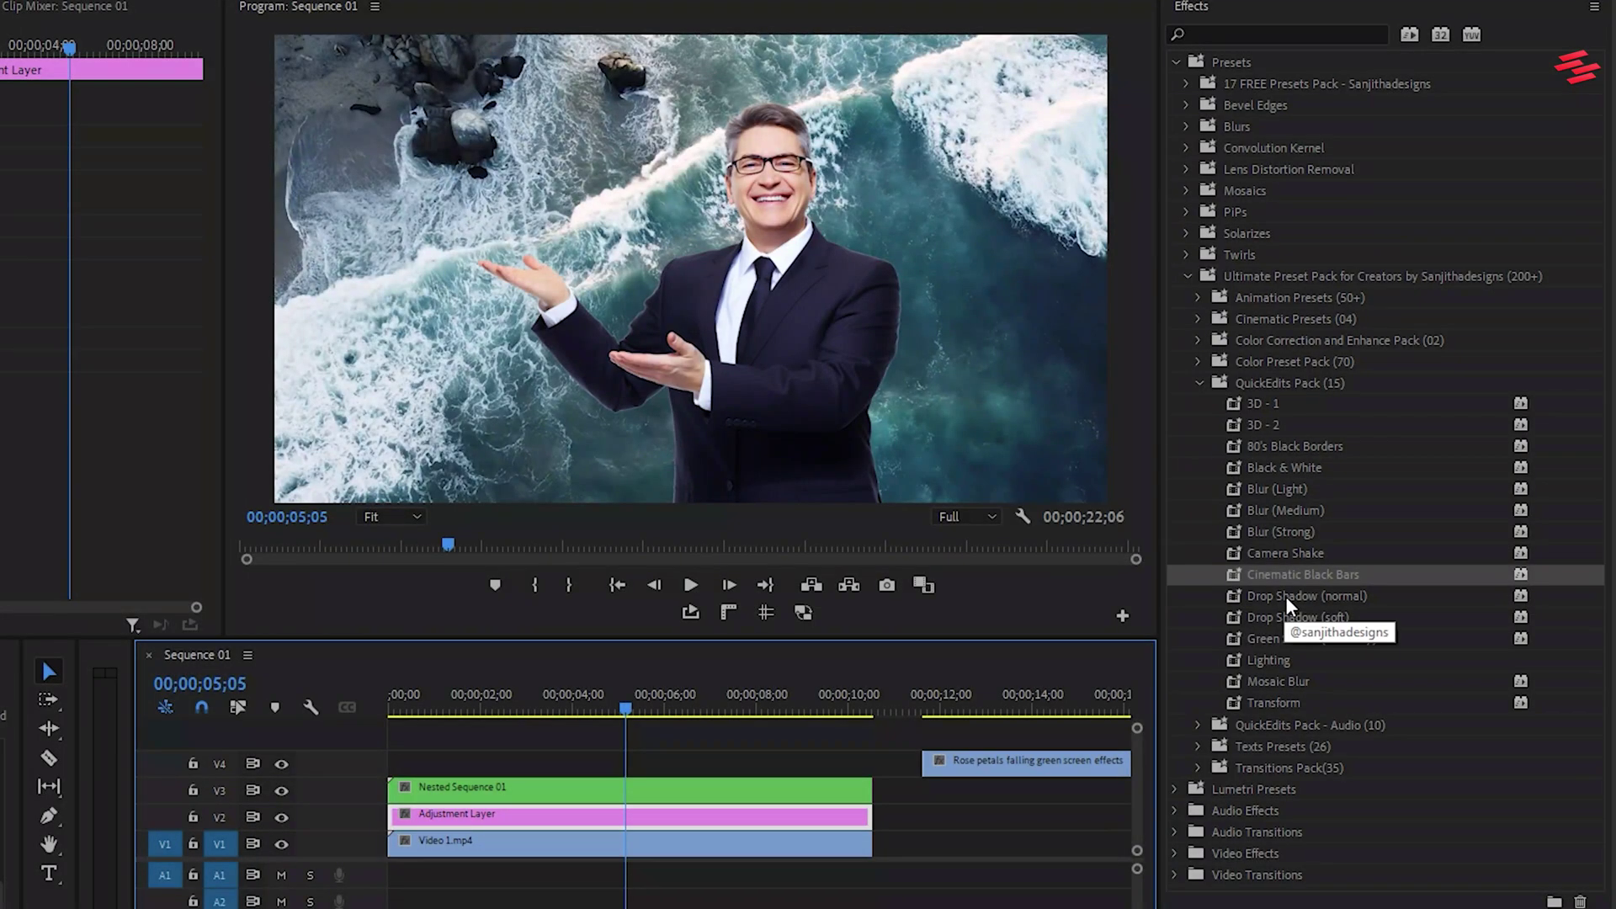
Give Nested Sequence 01 a normal, then a soft drop shadow around the presenter
click(1286, 596)
drag(1013, 692, 606, 791)
drag(559, 706, 596, 709)
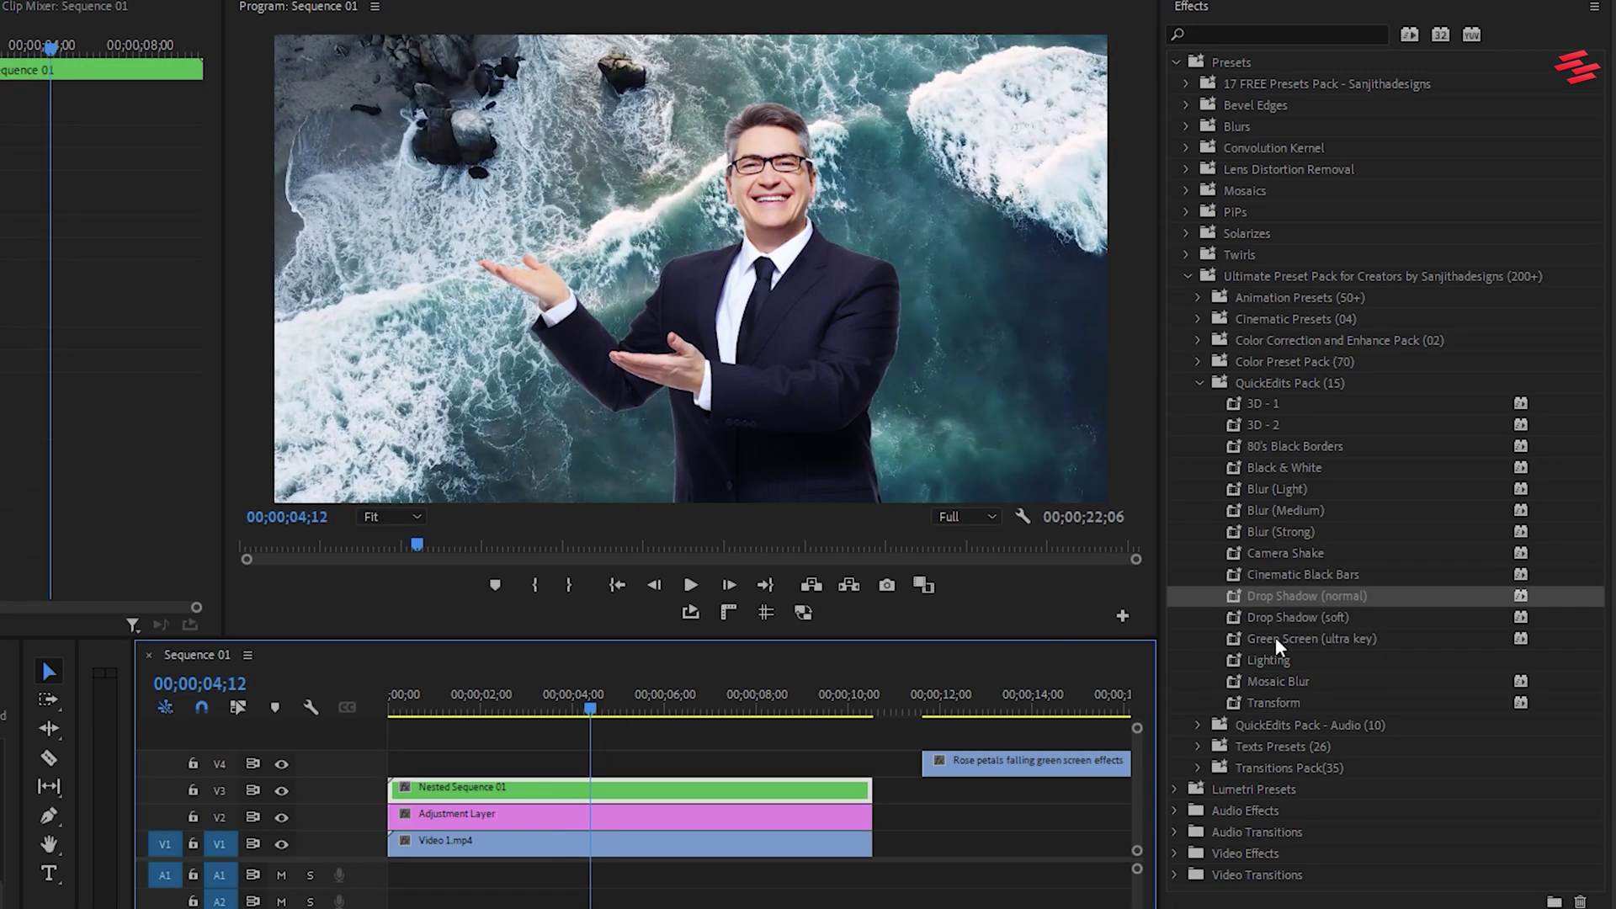
drag(1311, 617, 665, 787)
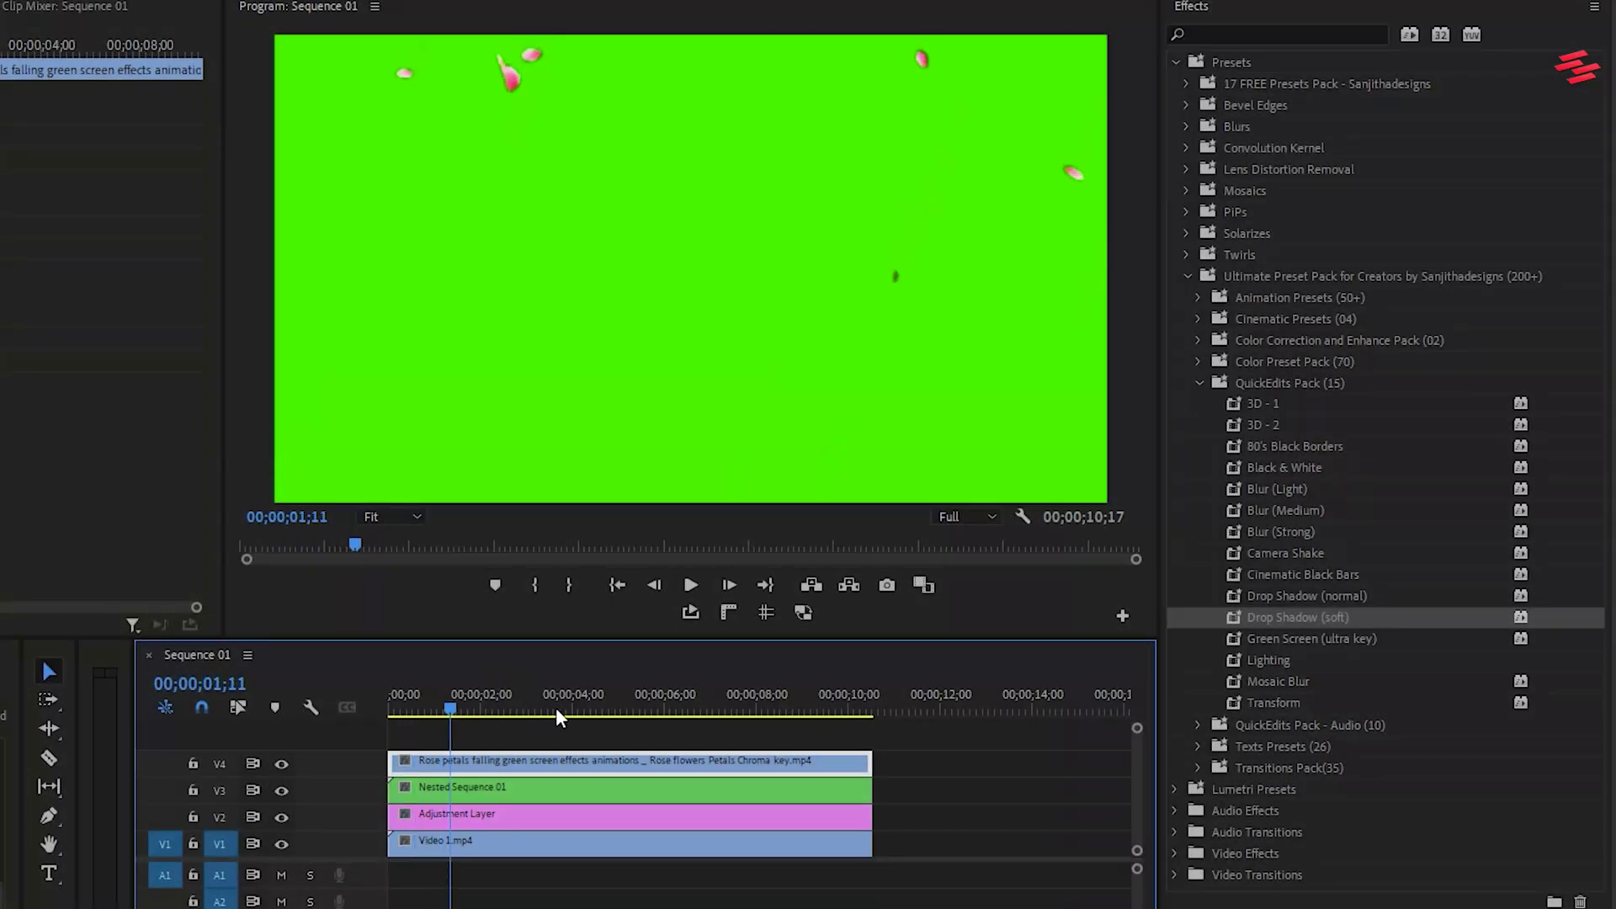
Key out the green behind the V4 rose petals with Green Screen (ultra key)
click(1332, 644)
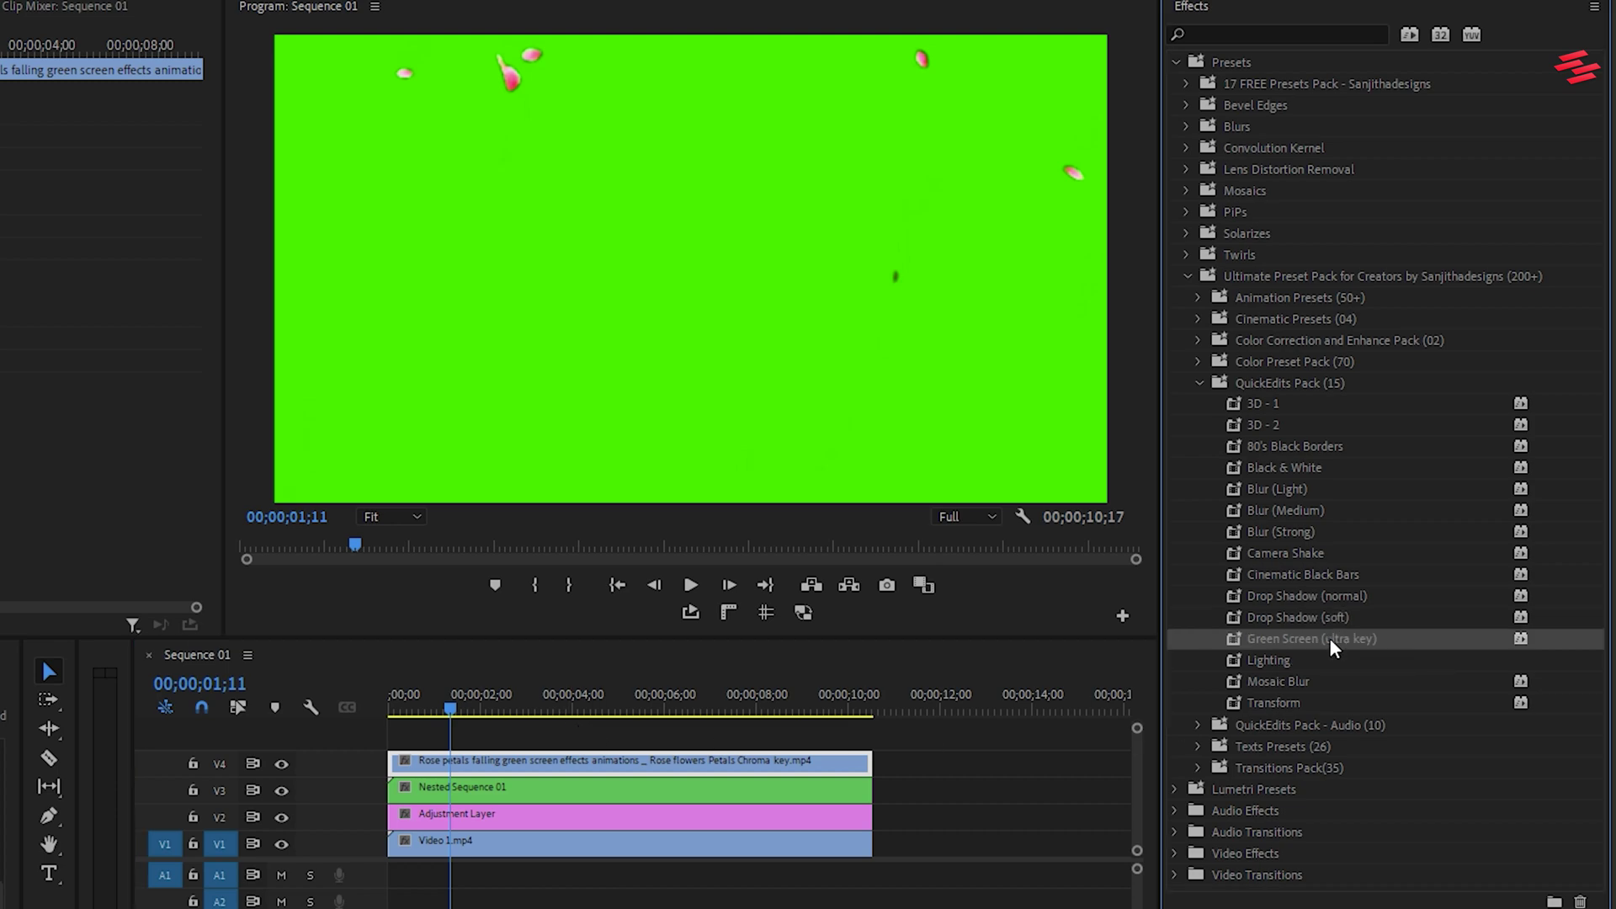
drag(1246, 660, 656, 762)
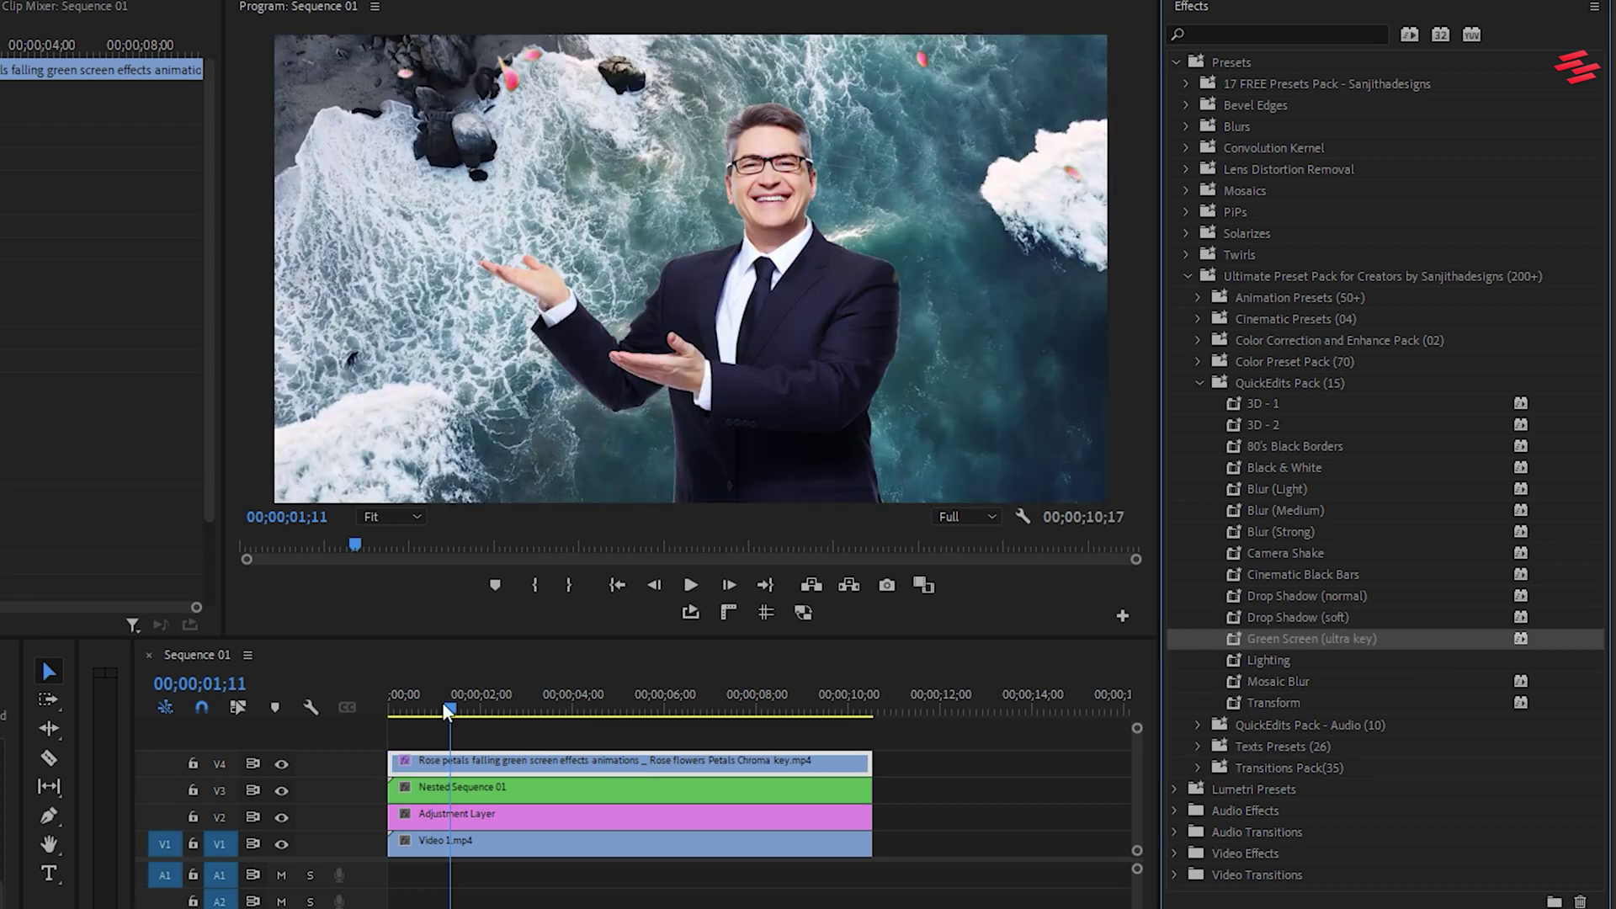
key(space)
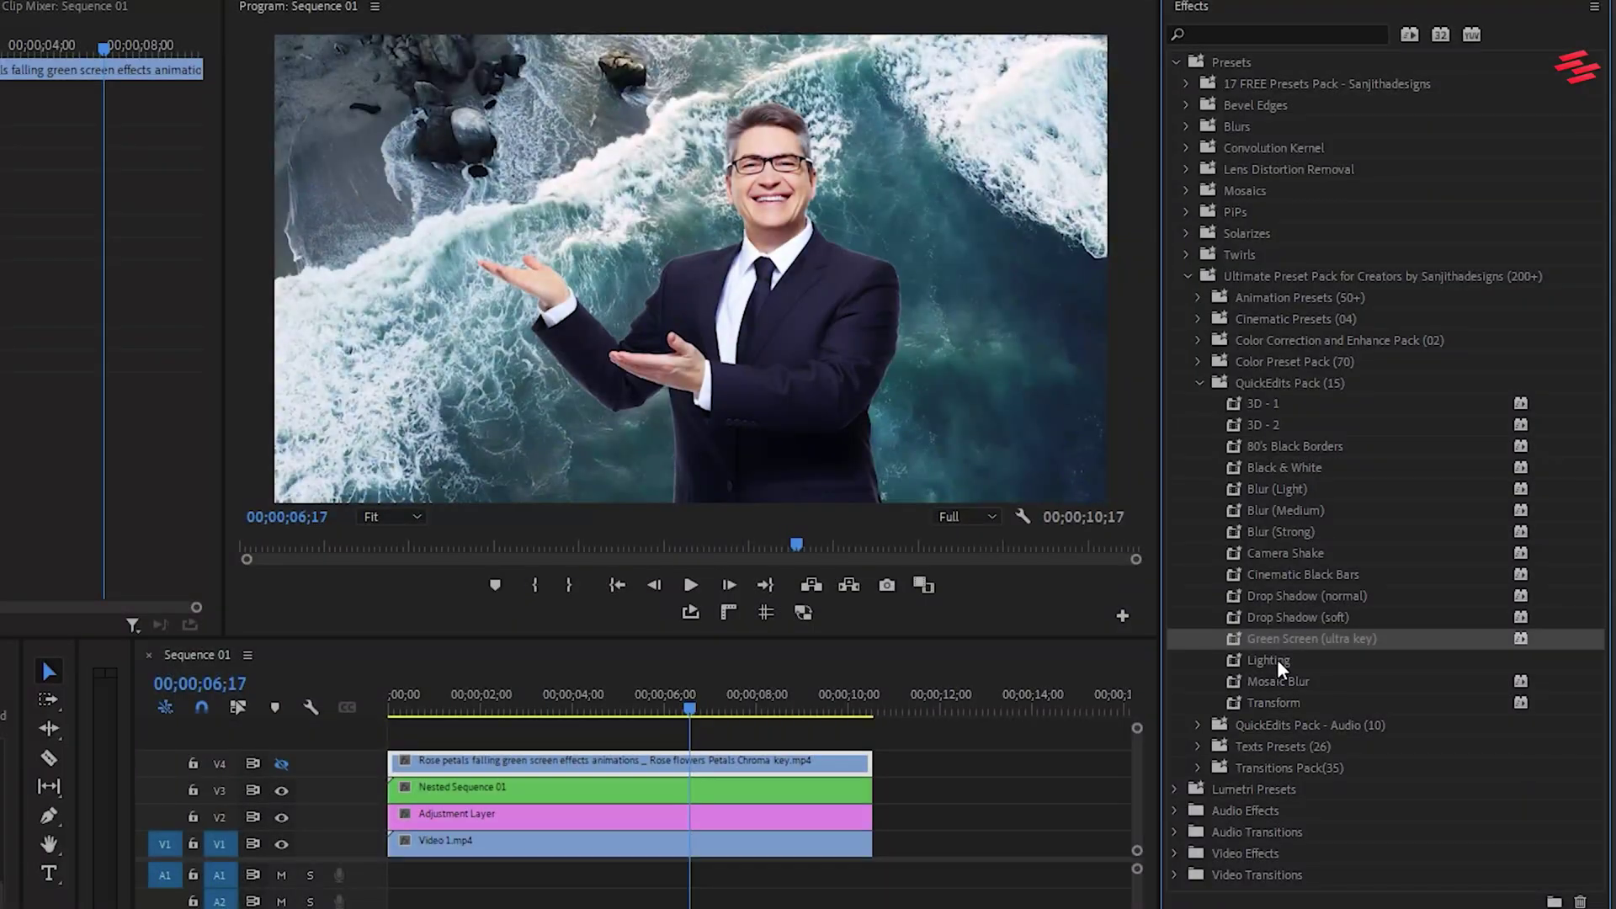
Preview the Lighting preset on the Adjustment Layer from the sequence start
drag(1276, 660, 590, 815)
drag(507, 715, 335, 714)
key(space)
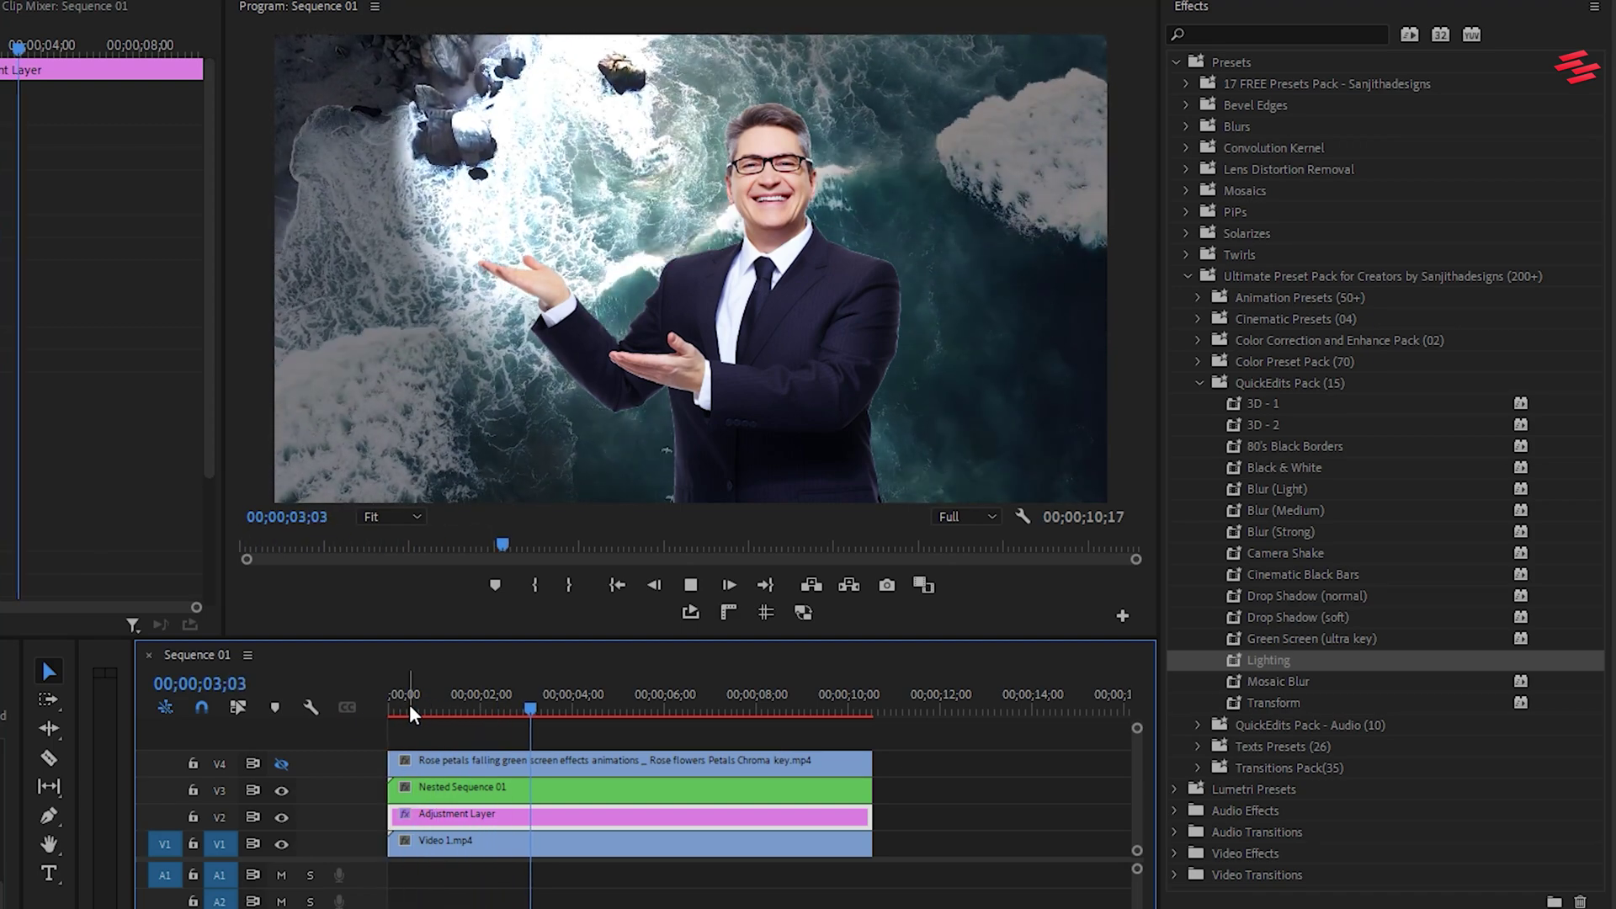
key(space)
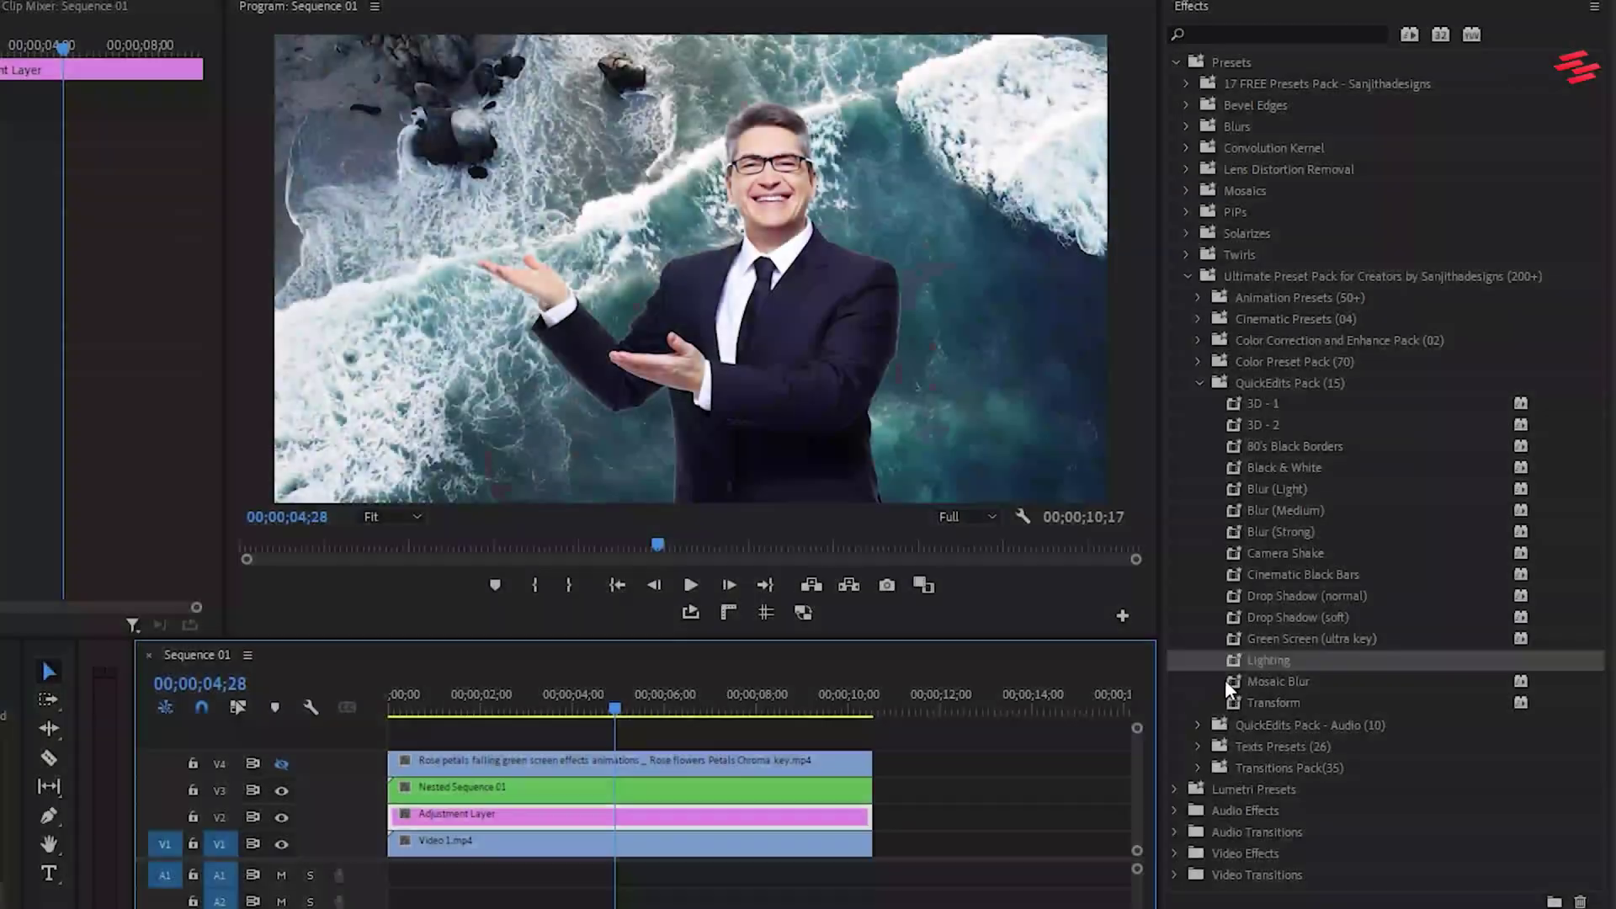
Pixelate the ocean background with Mosaic Blur, then apply the Transform preset
drag(1291, 680, 593, 813)
drag(508, 700, 568, 700)
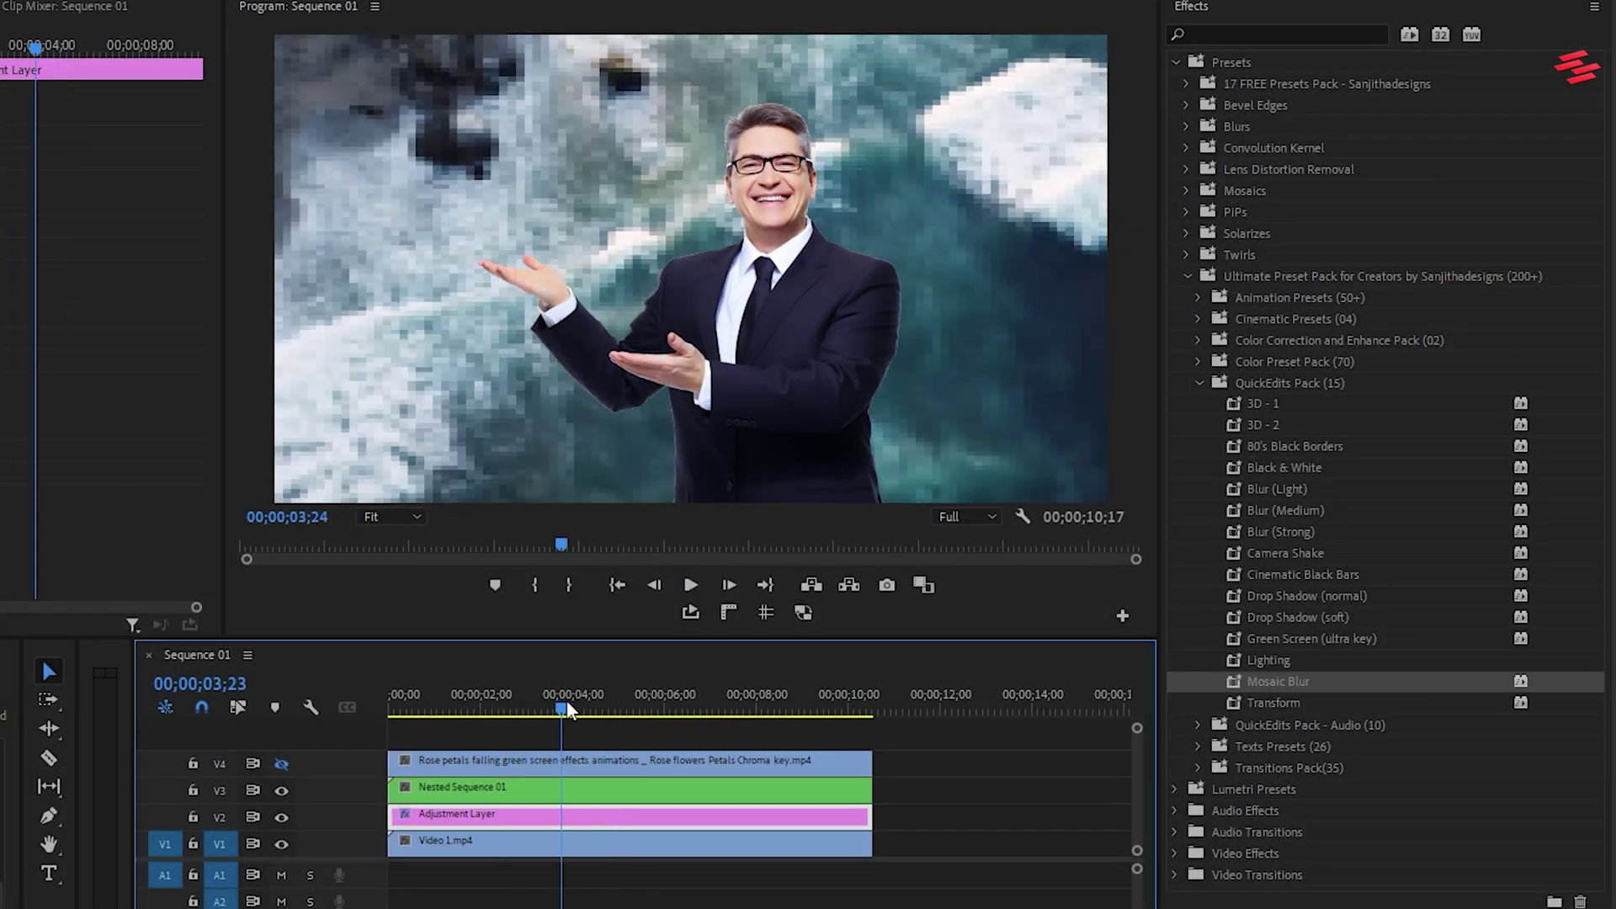
key(space)
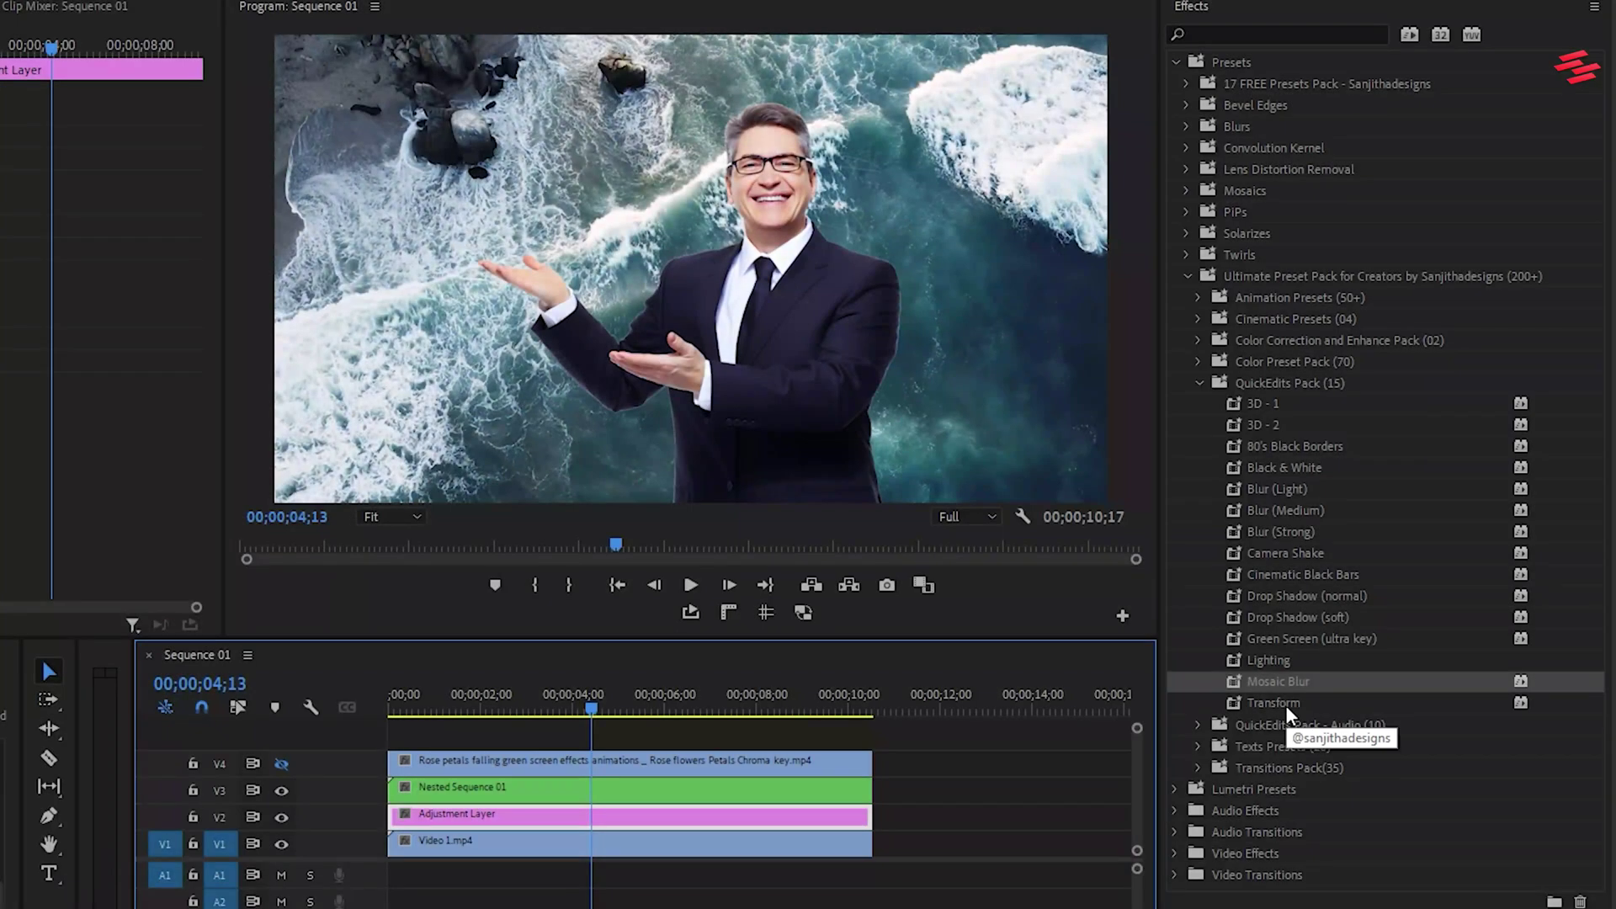
drag(1258, 702, 677, 826)
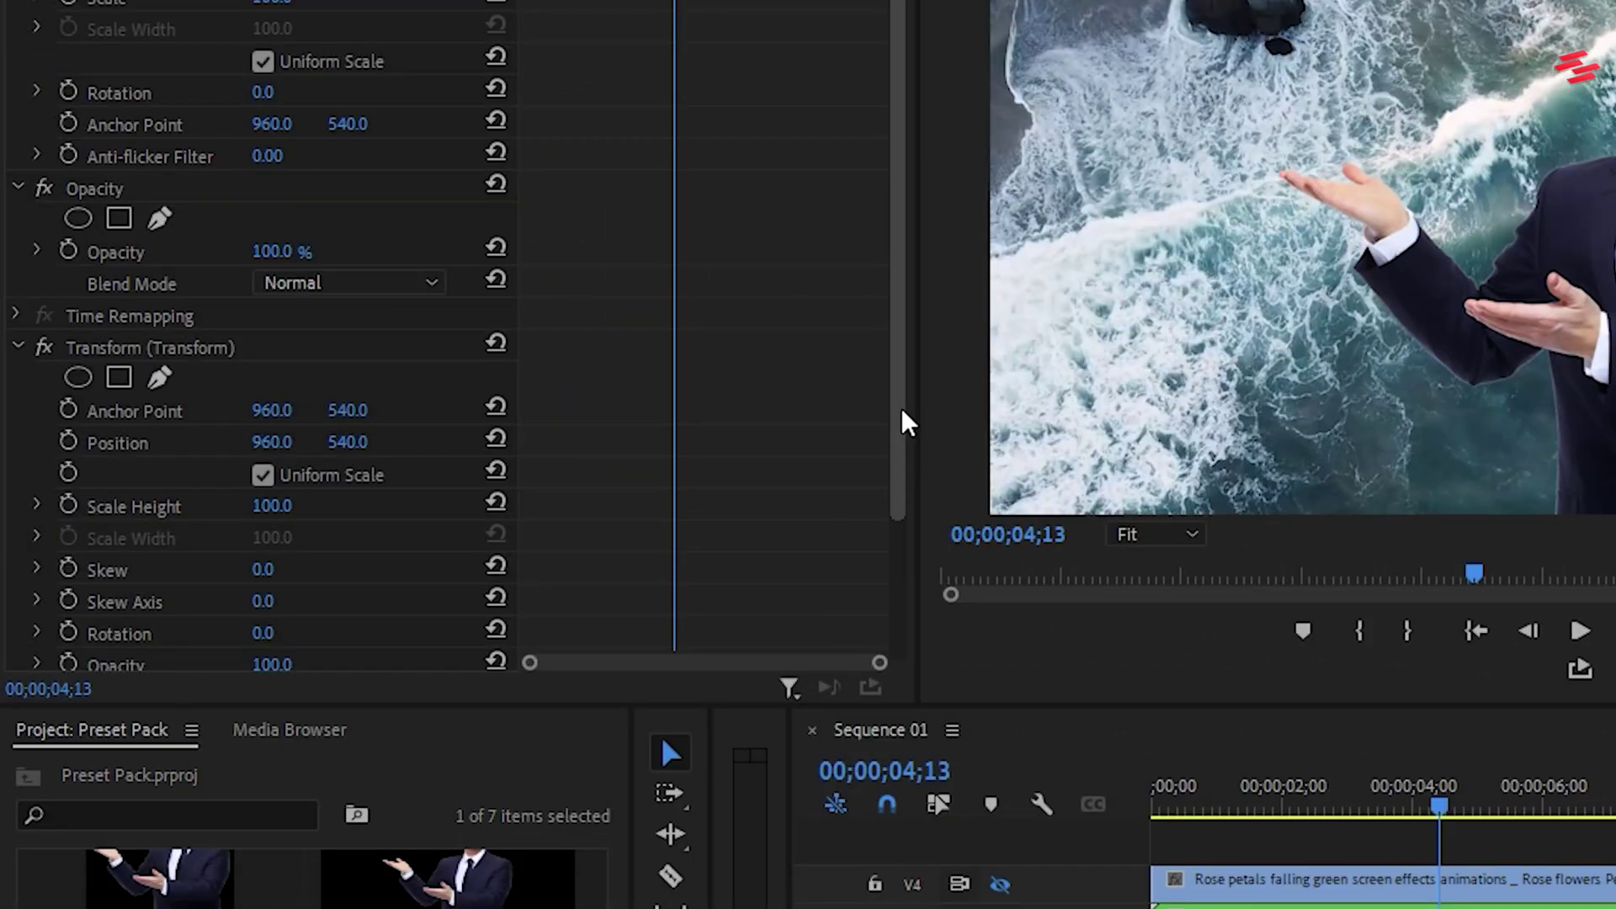
scroll(209, 480, down, 3)
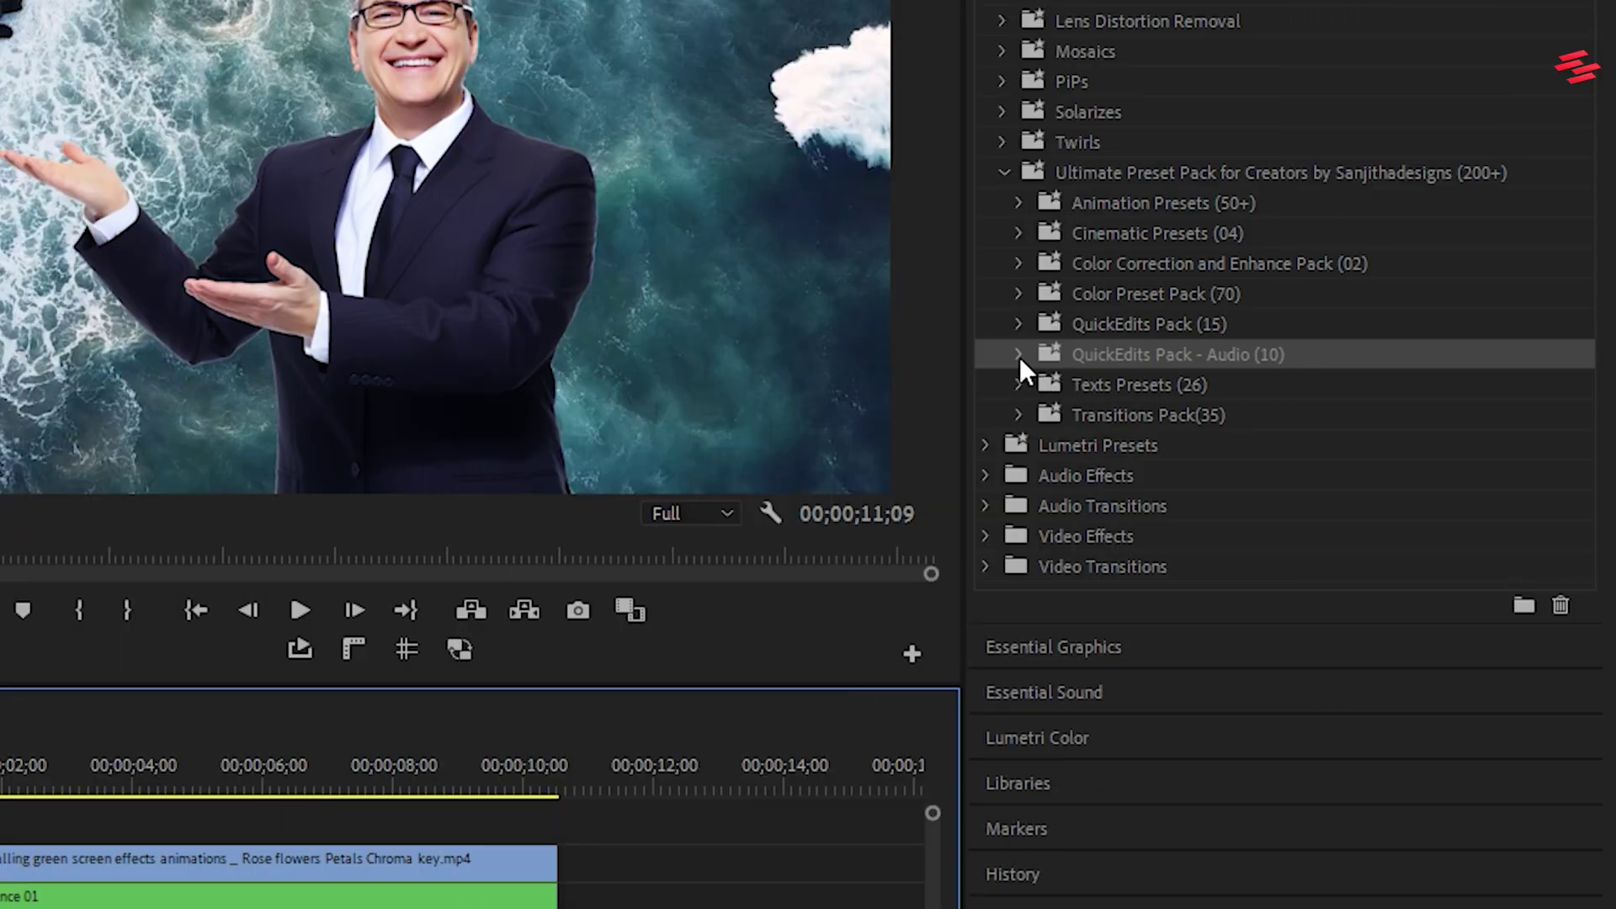
Apply QuickEdits Pack - Audio's Distant Voice to the A1 voice clip and review its effects
click(1018, 356)
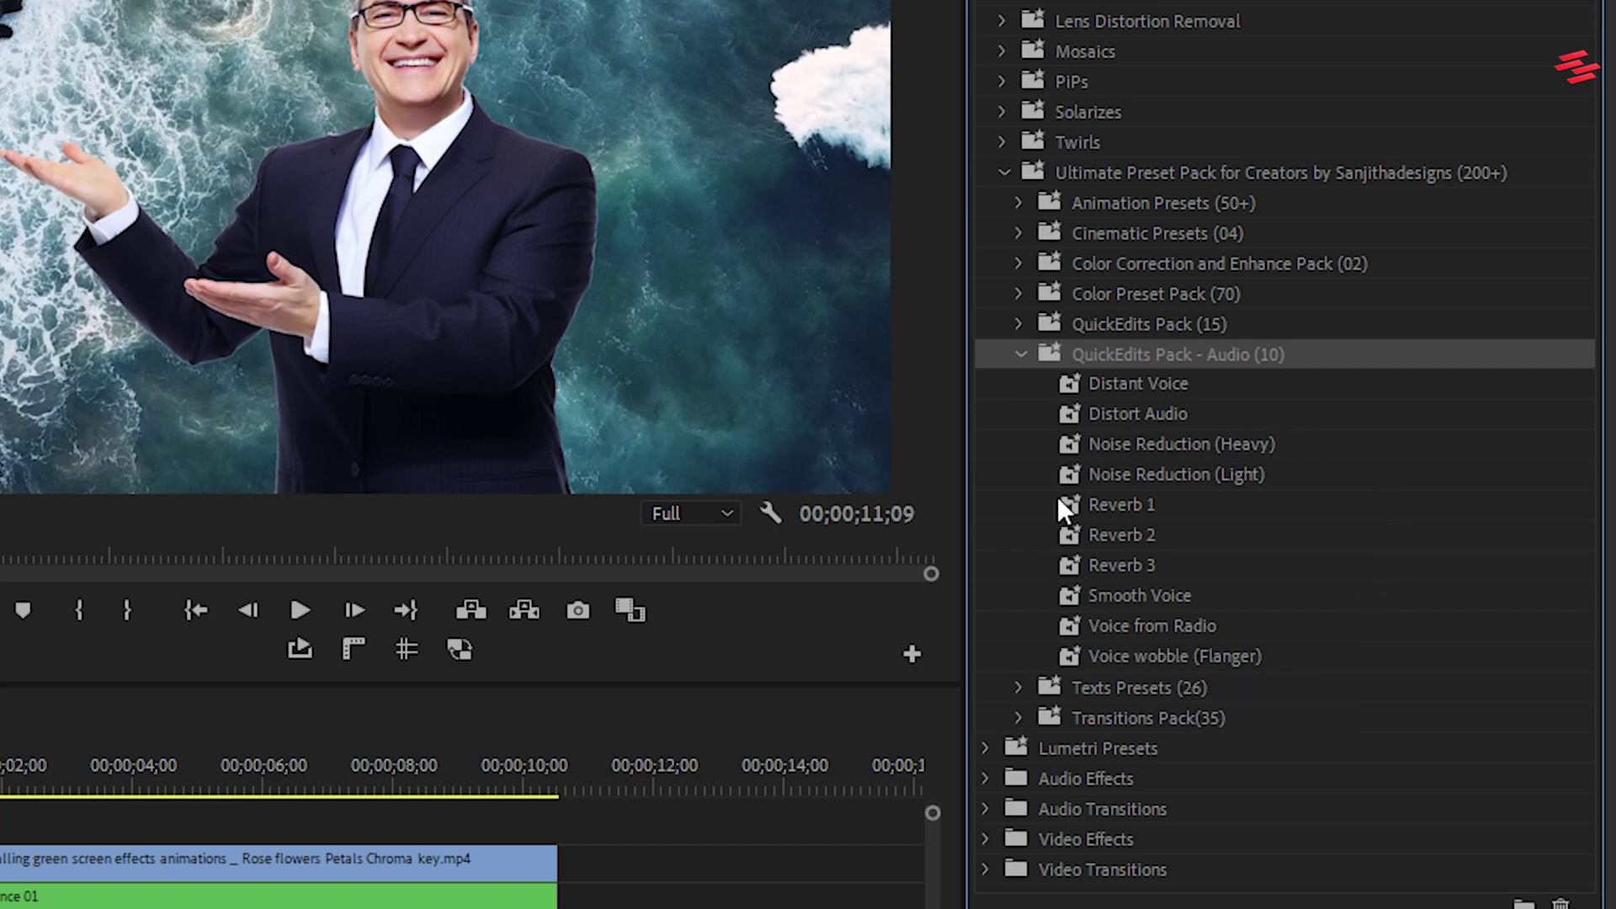
drag(1125, 384, 307, 908)
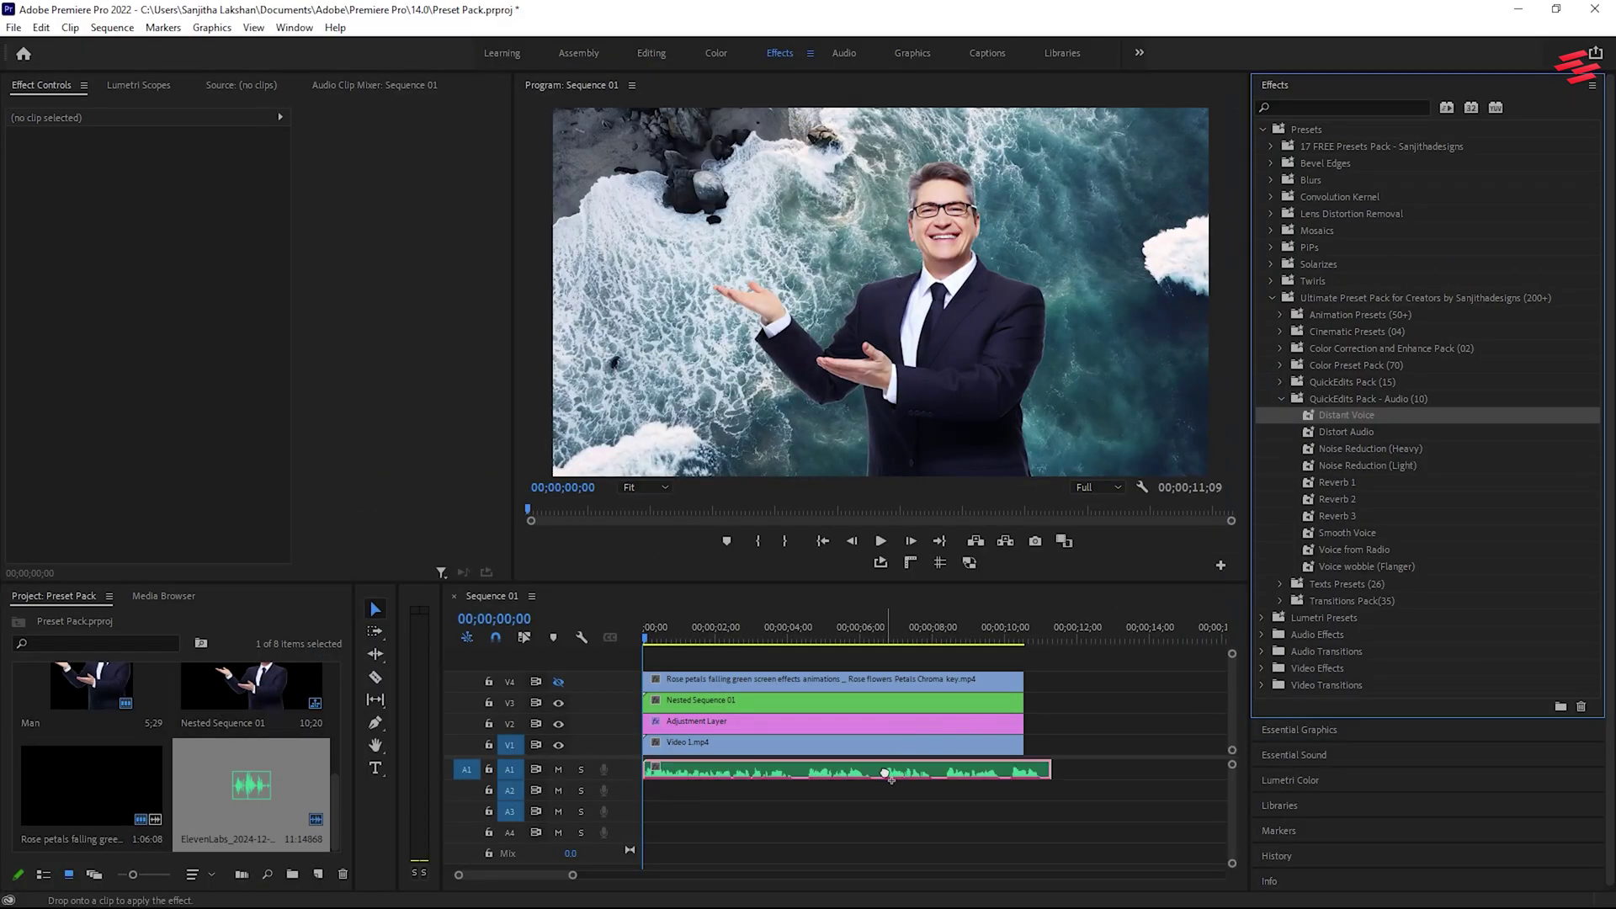
drag(884, 772, 885, 774)
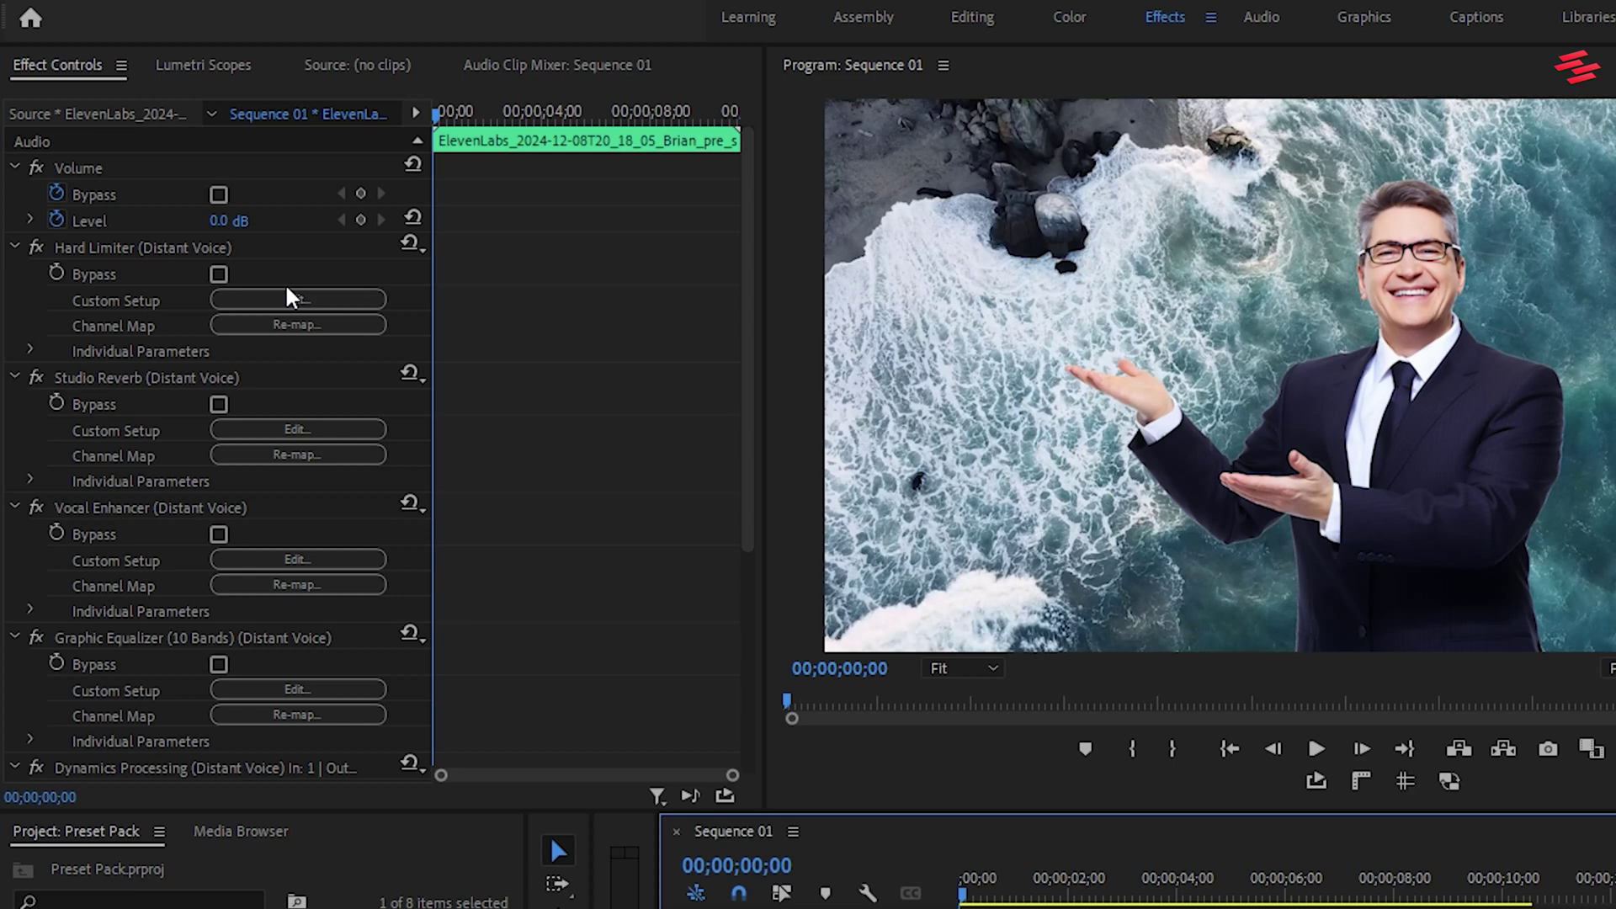
scroll(180, 435, down, 5)
scroll(278, 624, down, 4)
scroll(319, 744, up, 2)
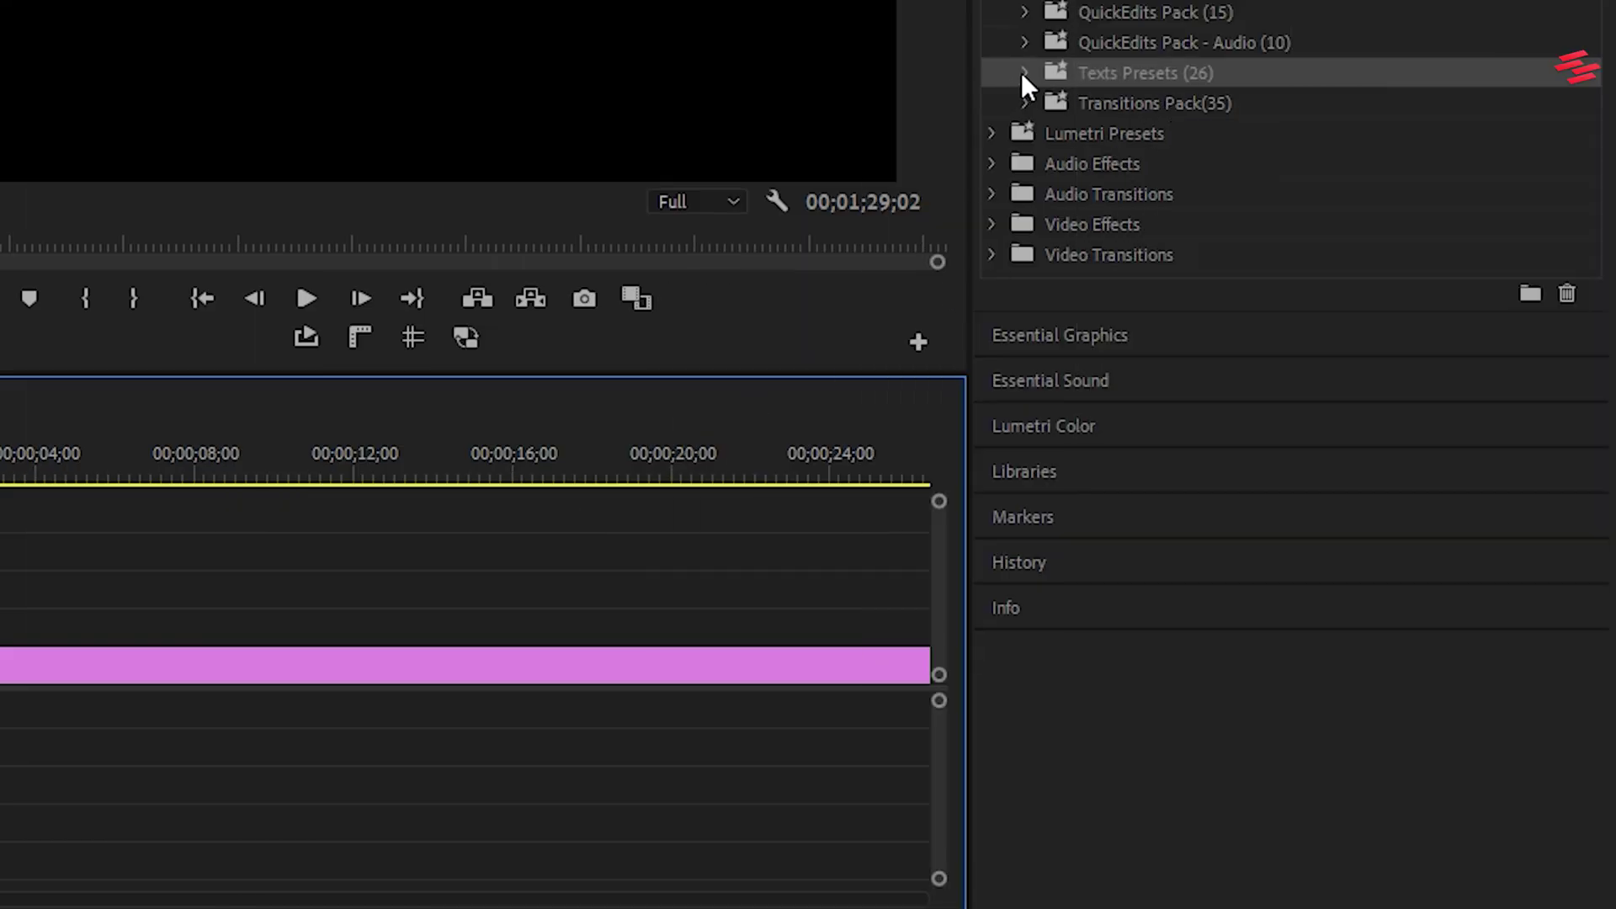
Preview the Texts Presets BLUR HORIZONTAL effect on the TEXT clip, then undo it
click(1024, 73)
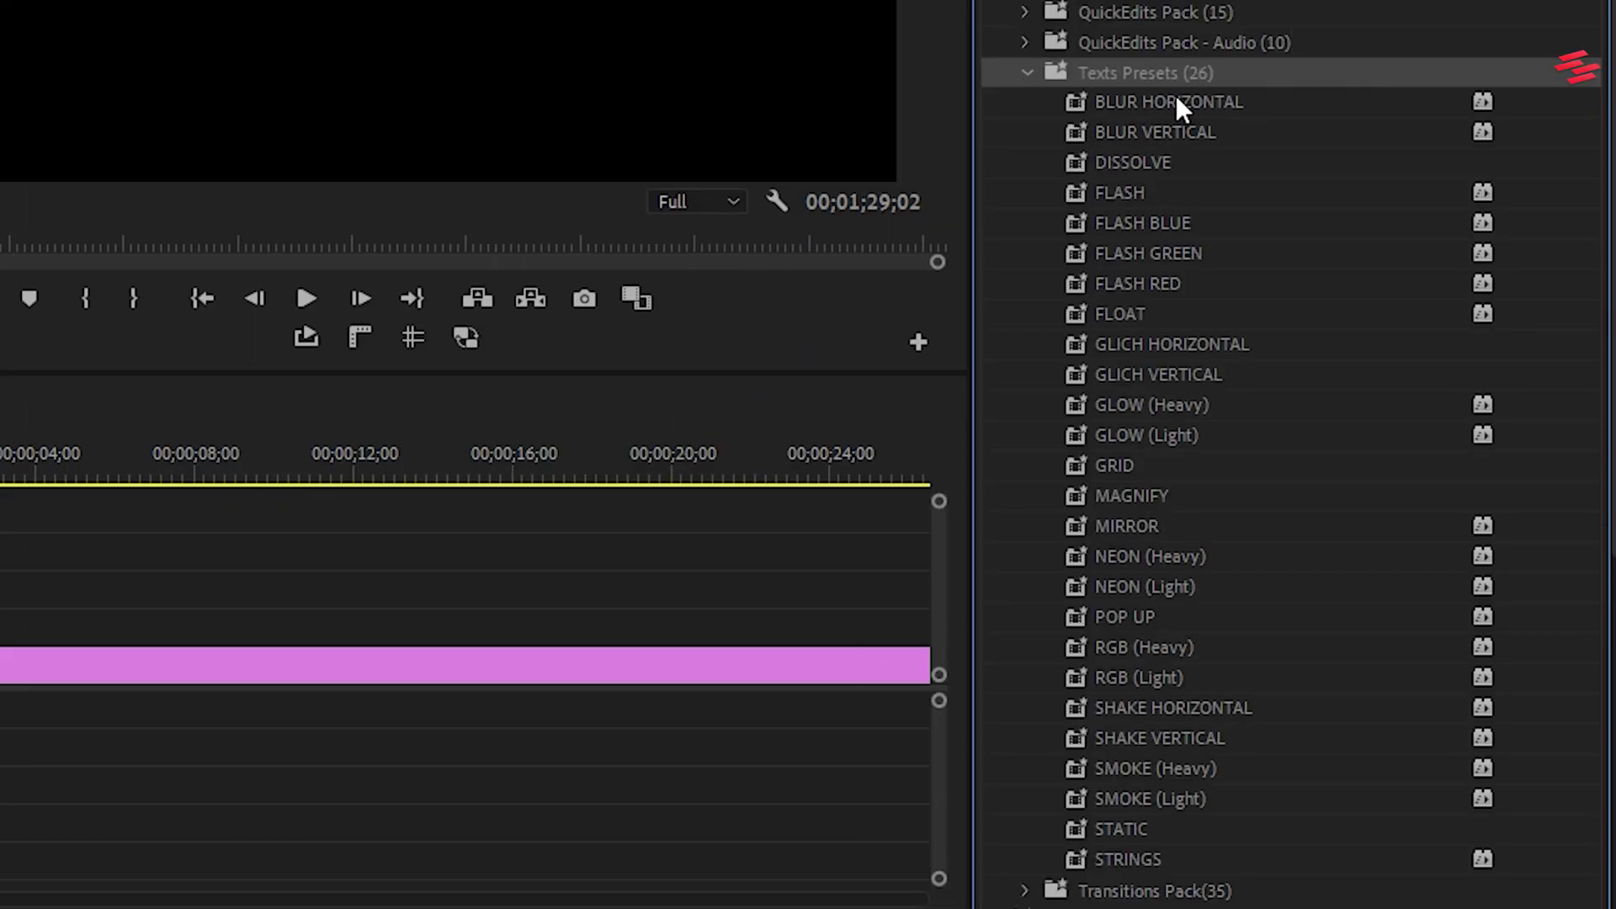
drag(1182, 97, 738, 340)
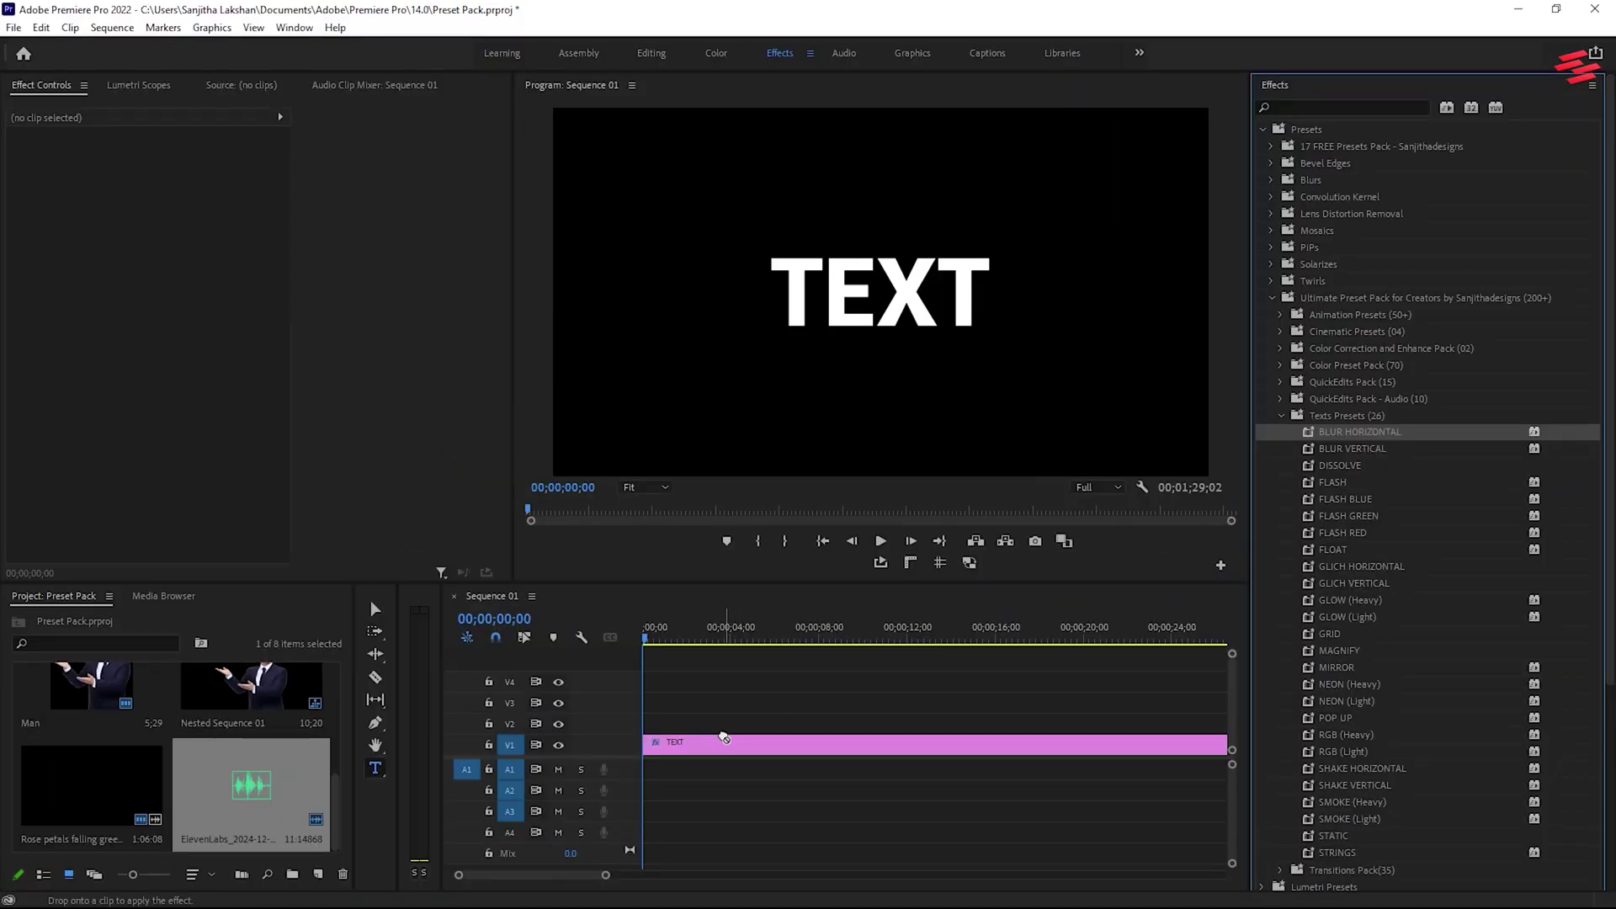
drag(724, 738, 712, 746)
key(space)
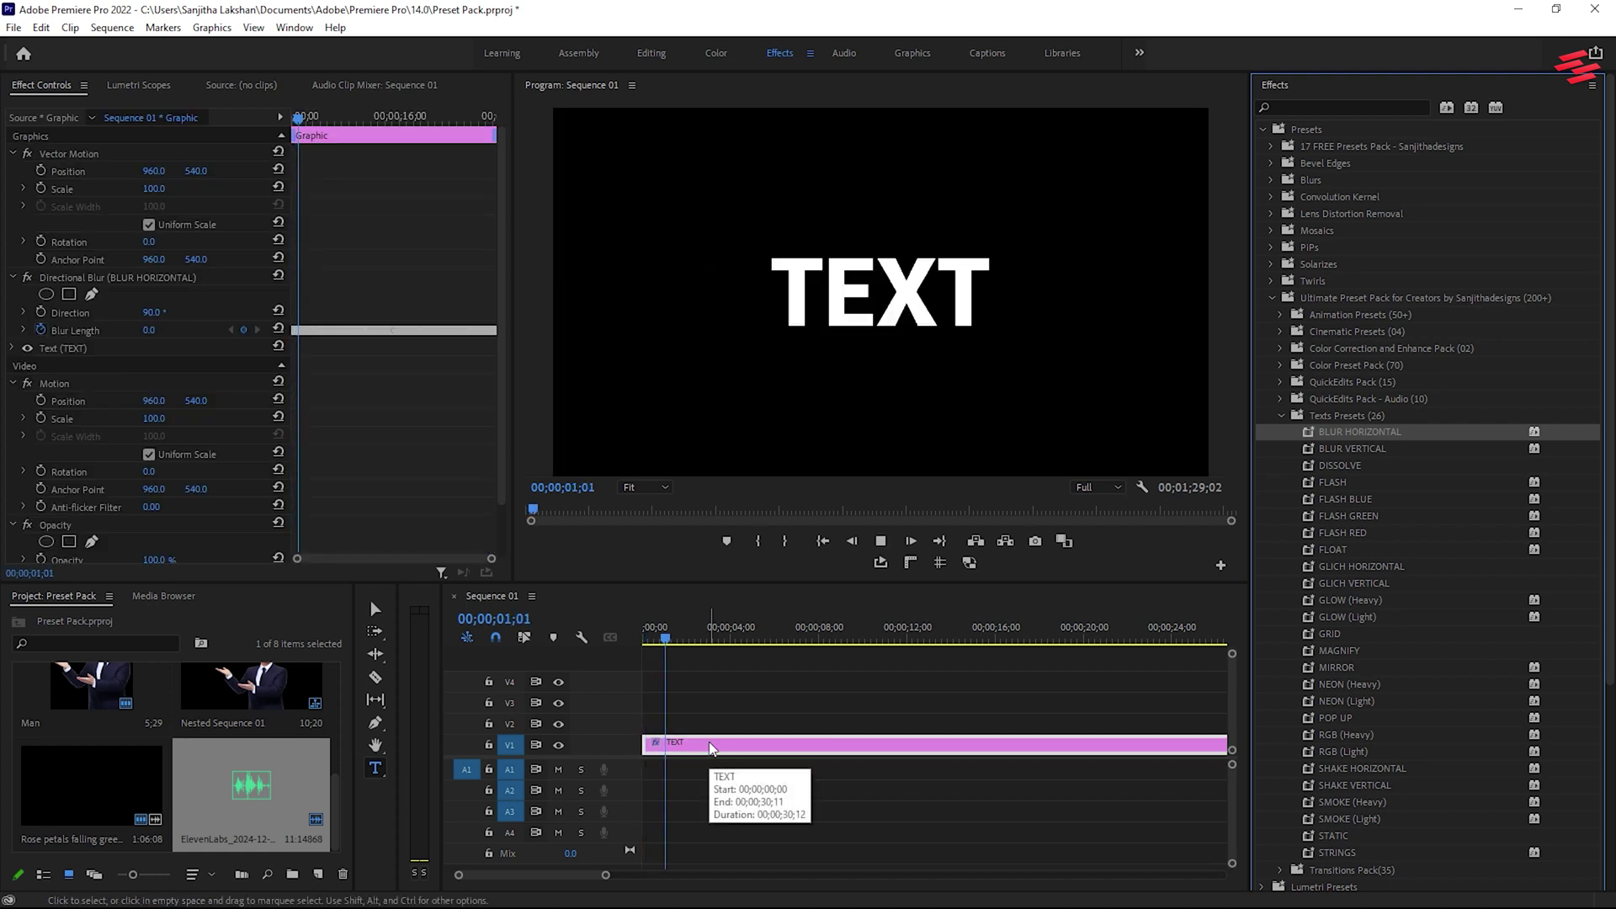
key(ctrl+z)
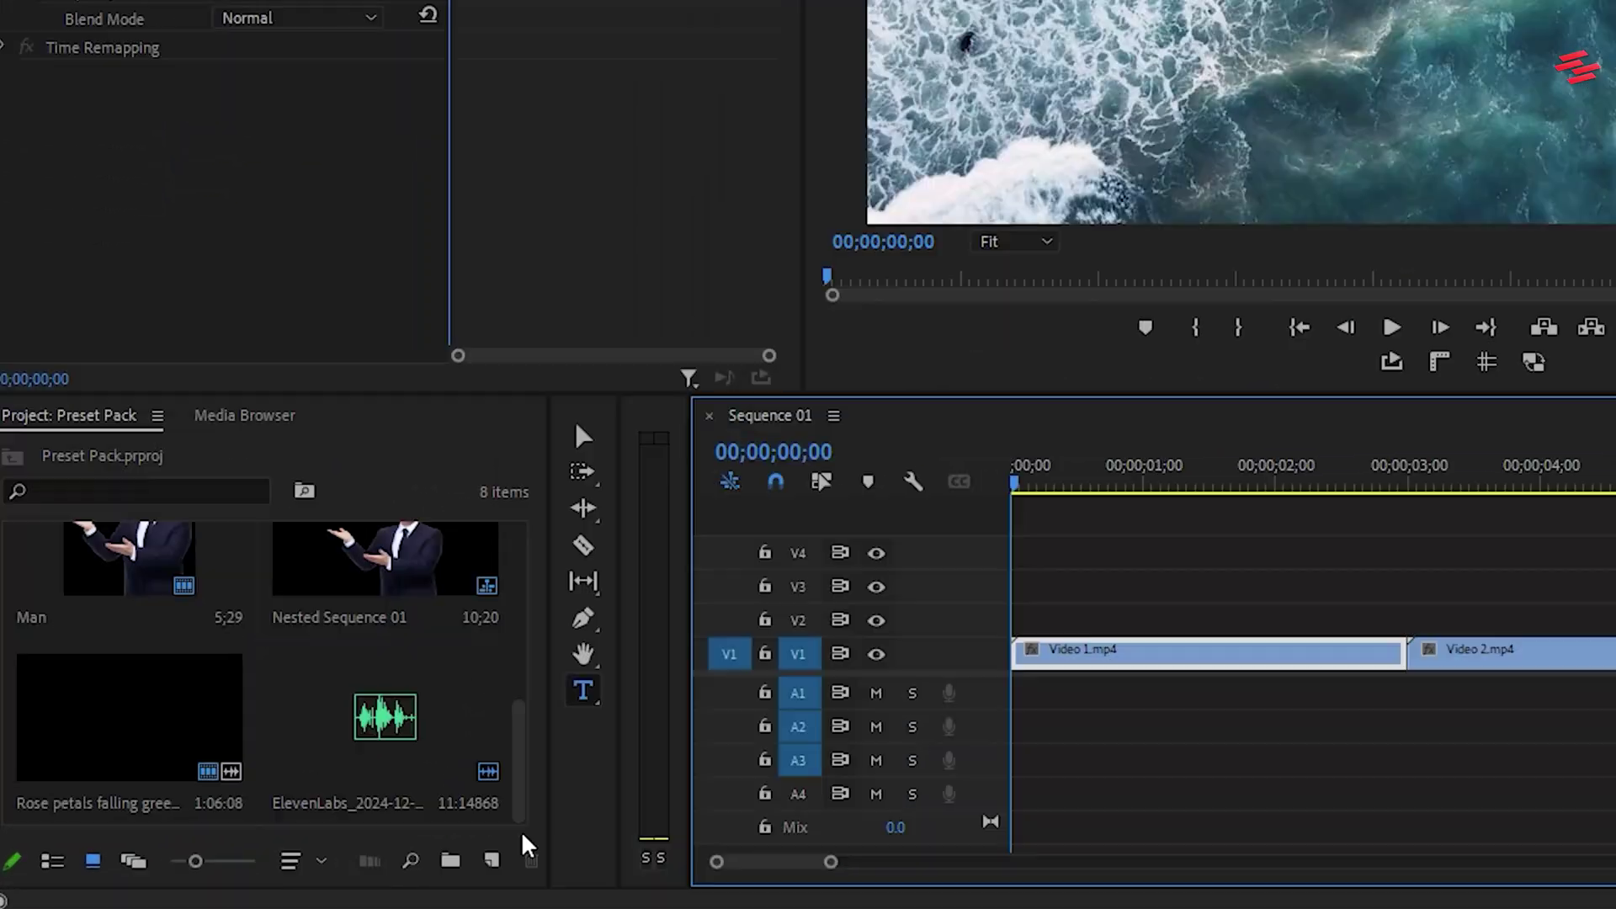
Create a new adjustment layer, place it on V2 above the clips, and trim it to about half a second
click(318, 874)
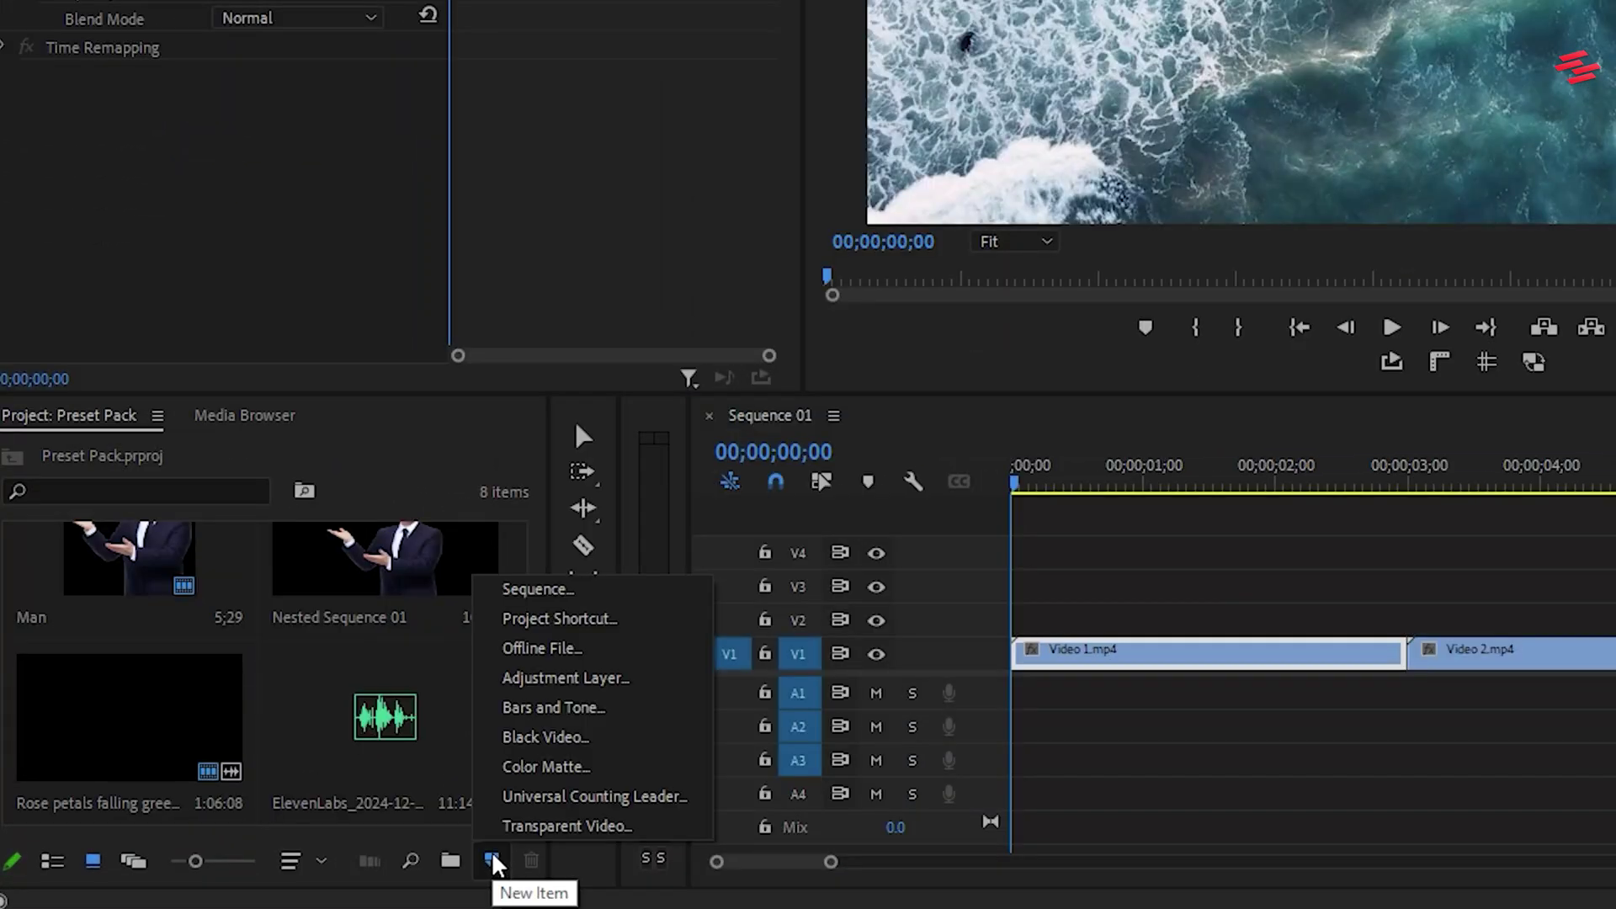
click(566, 678)
click(1293, 268)
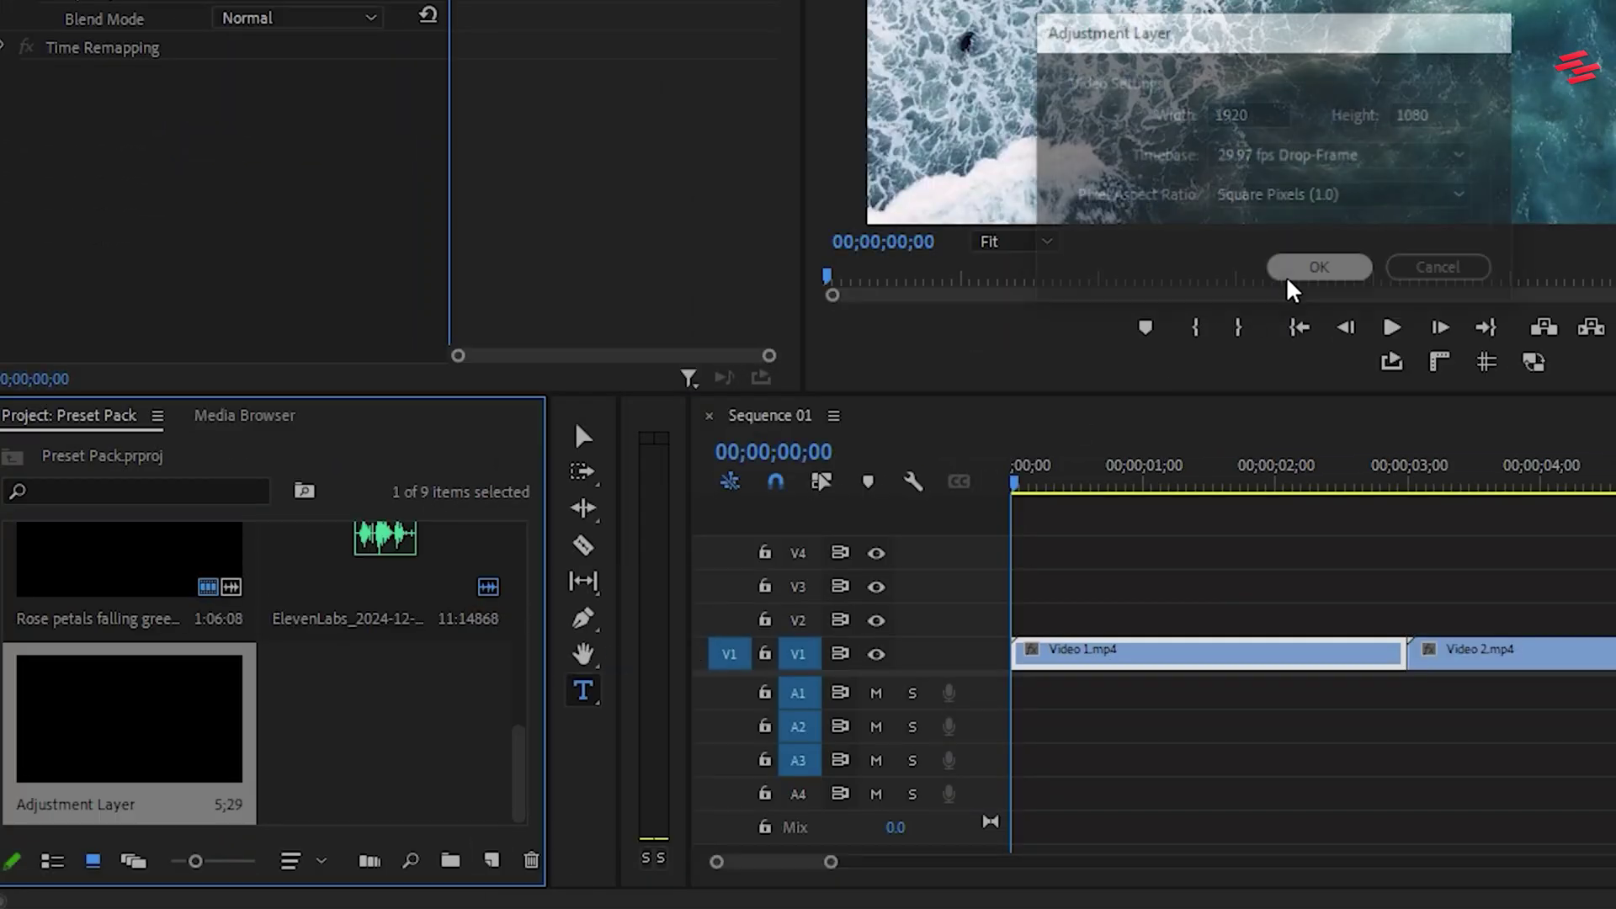
drag(116, 740, 952, 623)
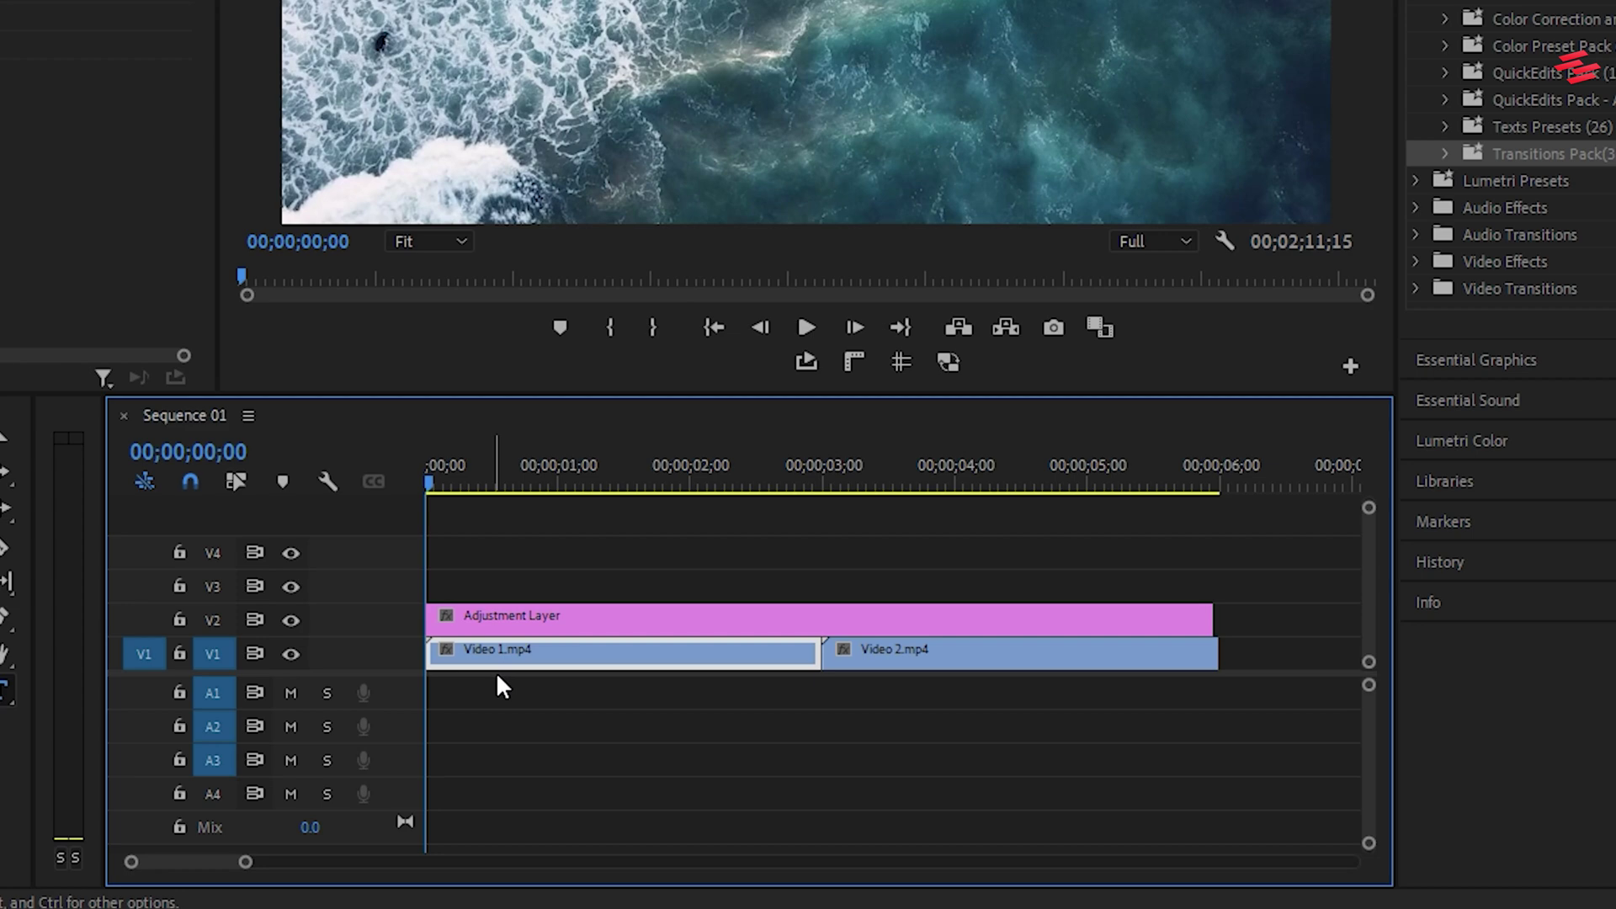
key(space)
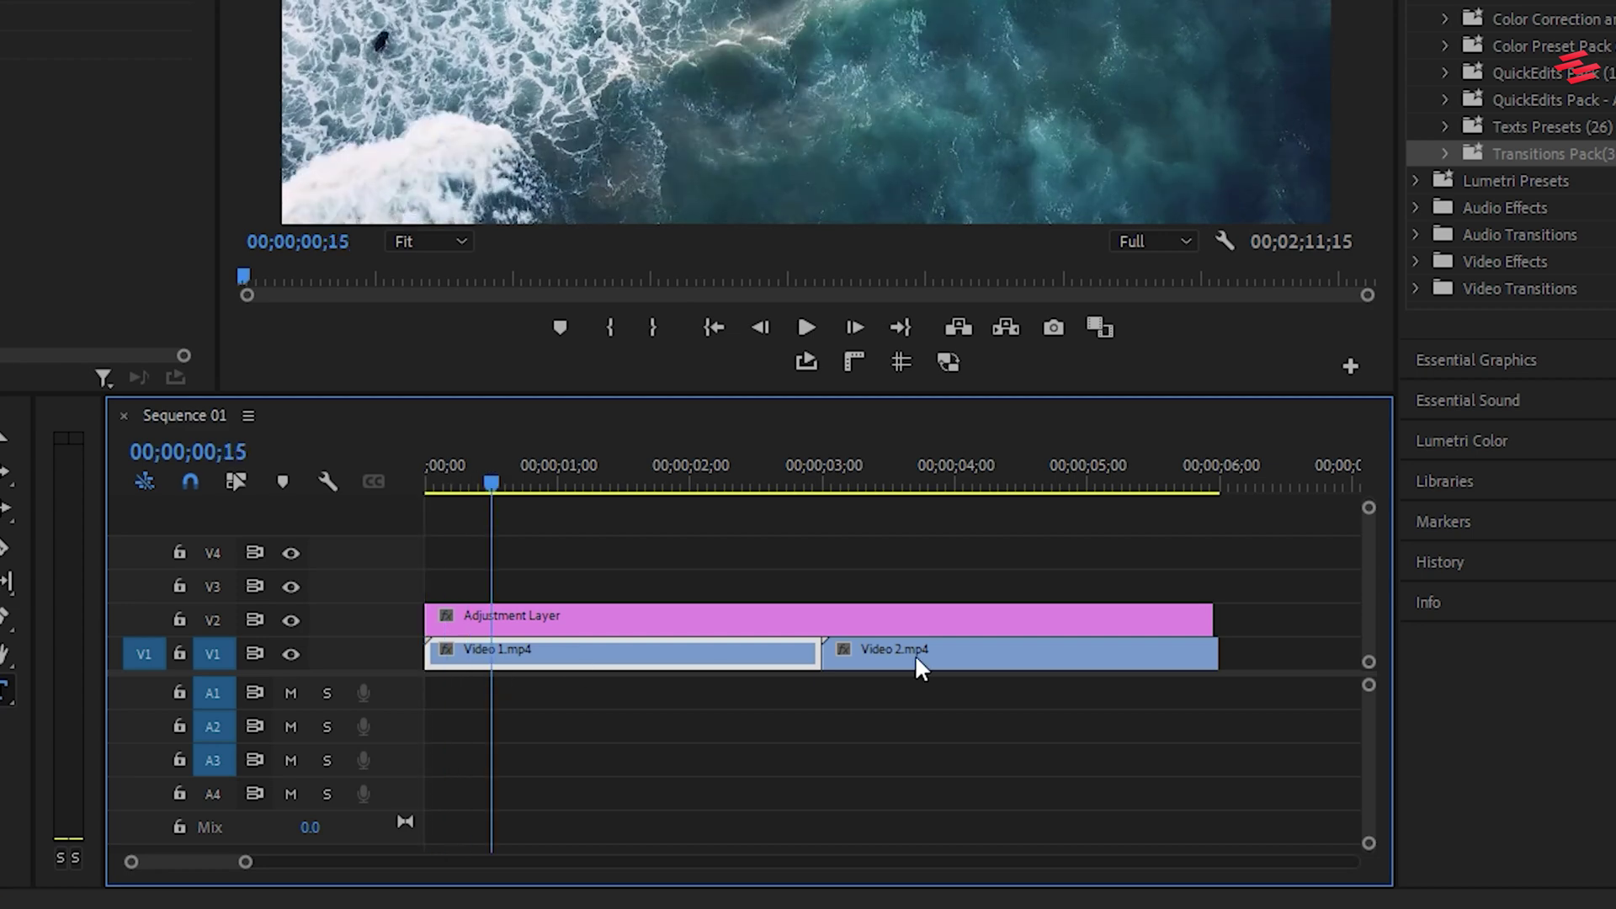
drag(1211, 619, 469, 625)
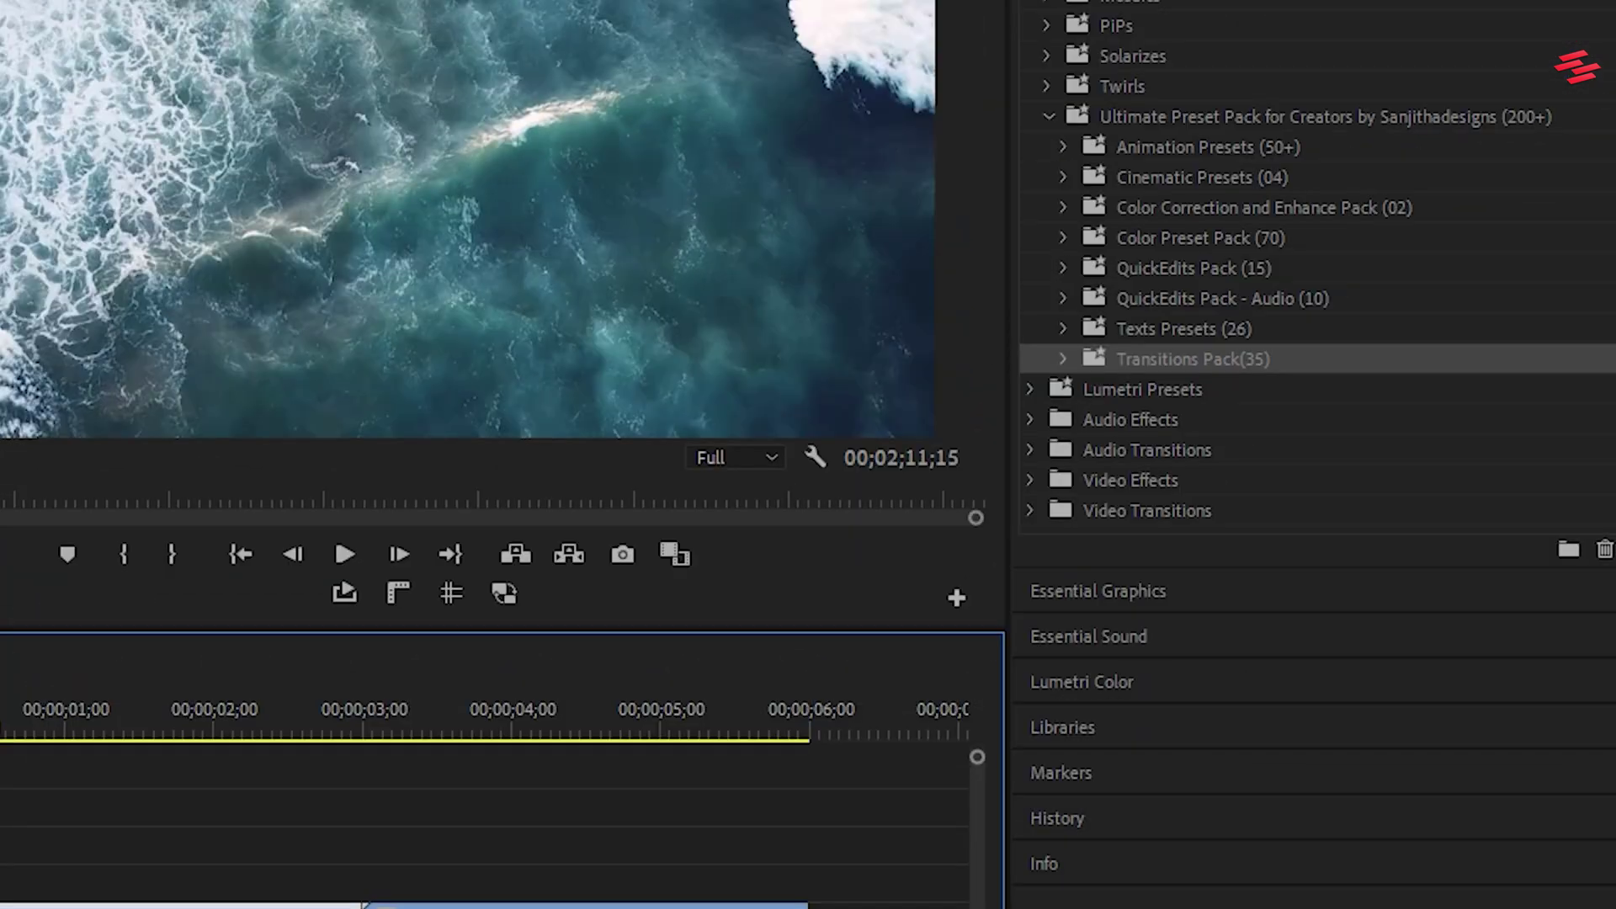
Apply the Transitions Pack > Glow or Flash Transitions > Flash preset to the adjustment layer
click(1063, 360)
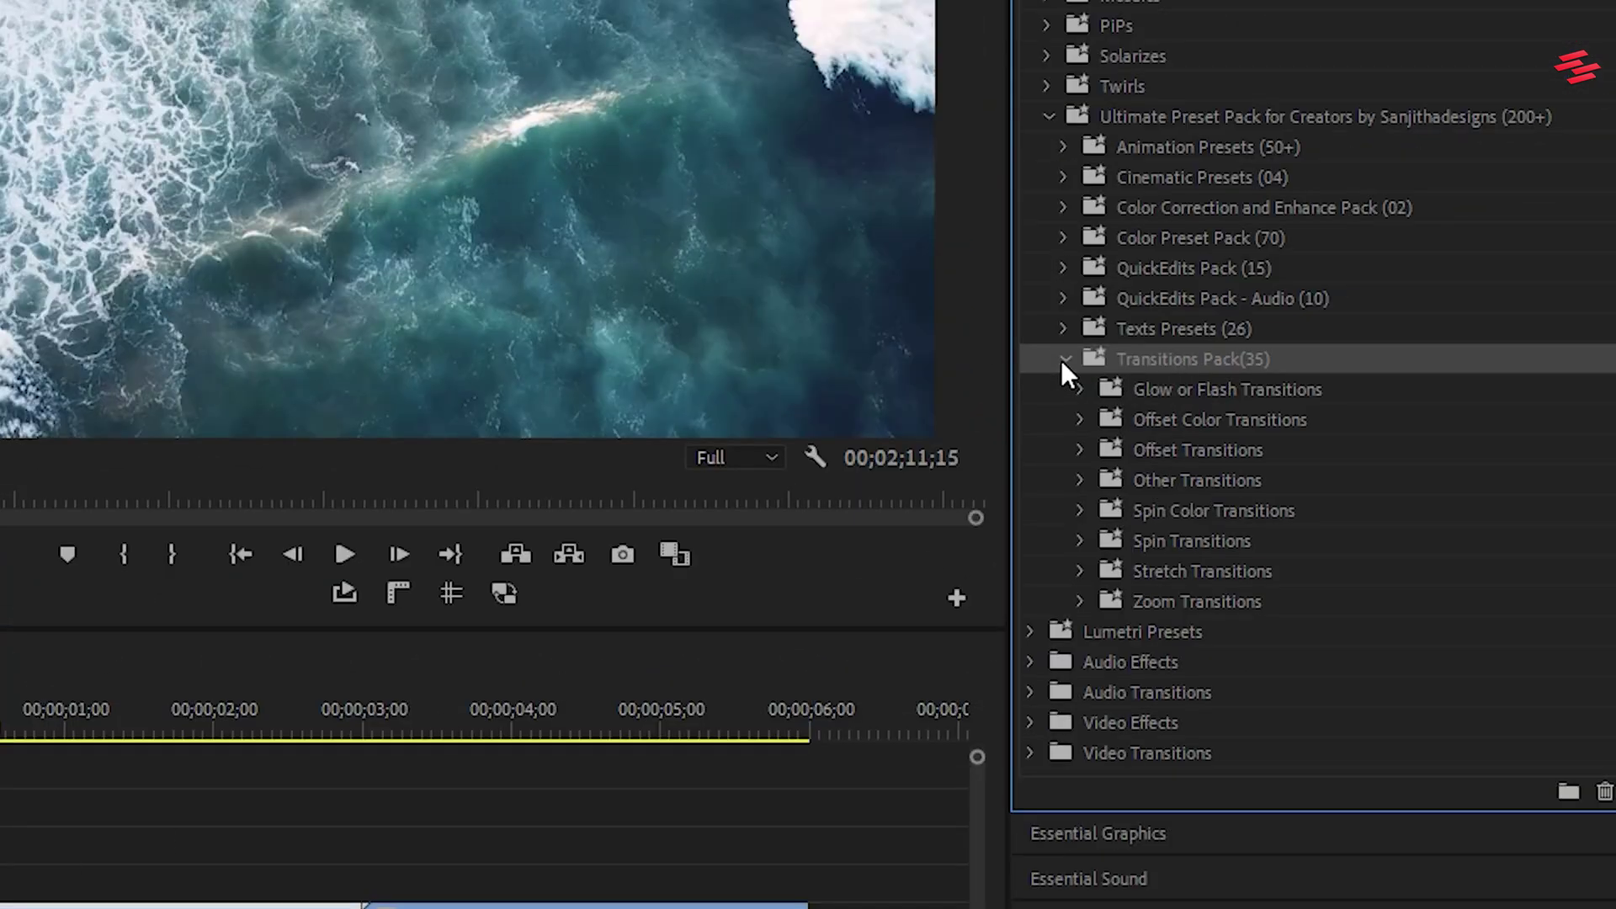
click(1081, 390)
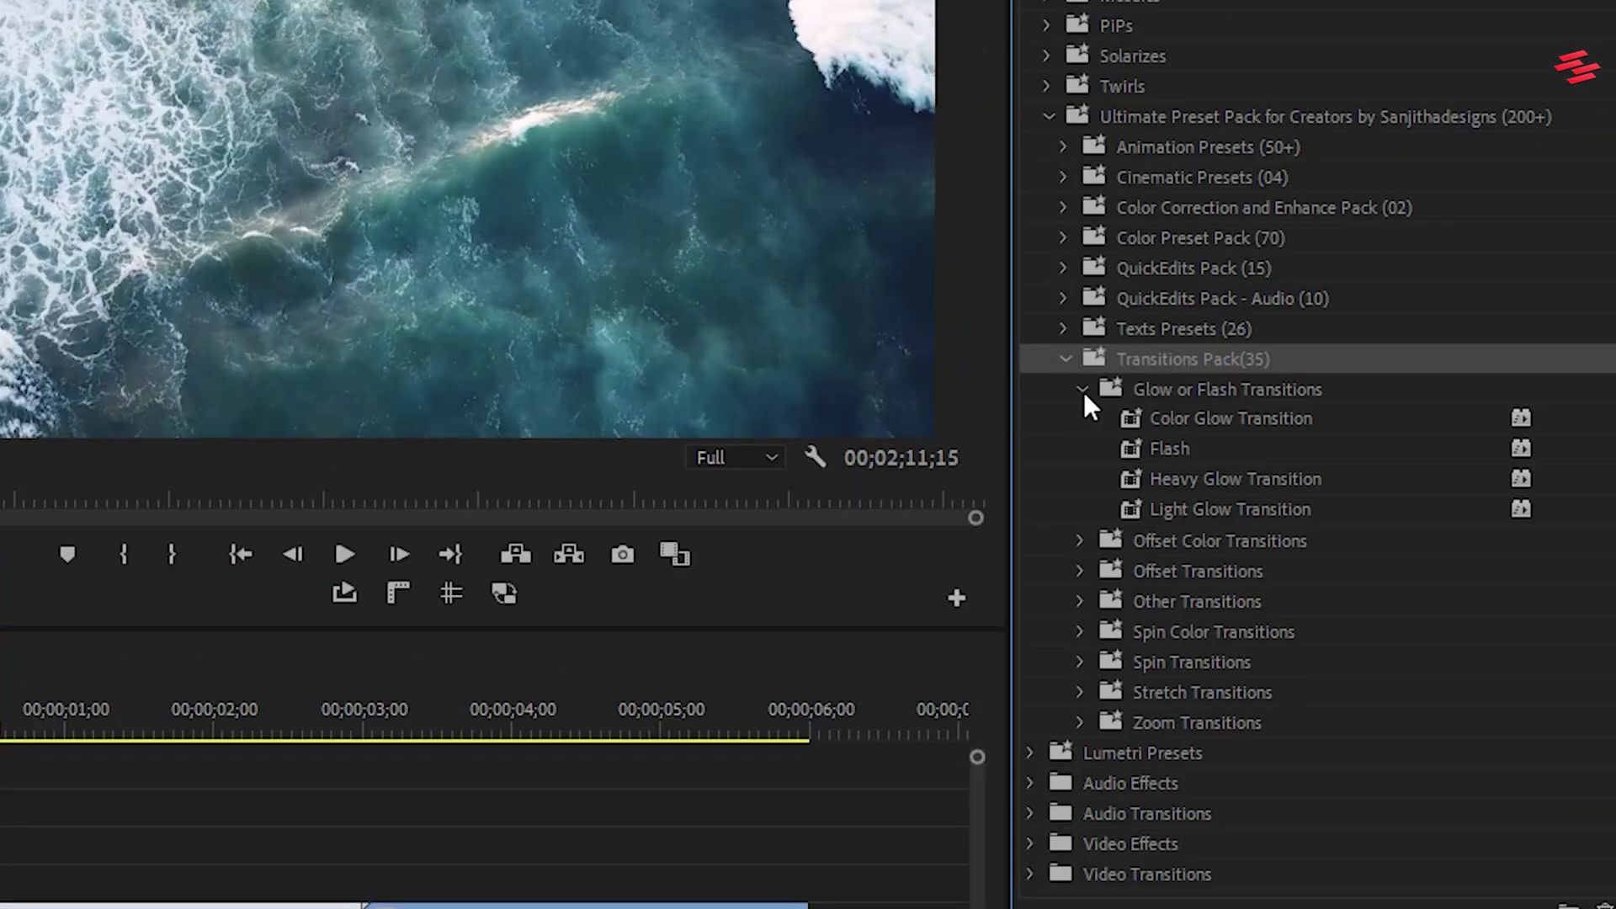
click(1163, 445)
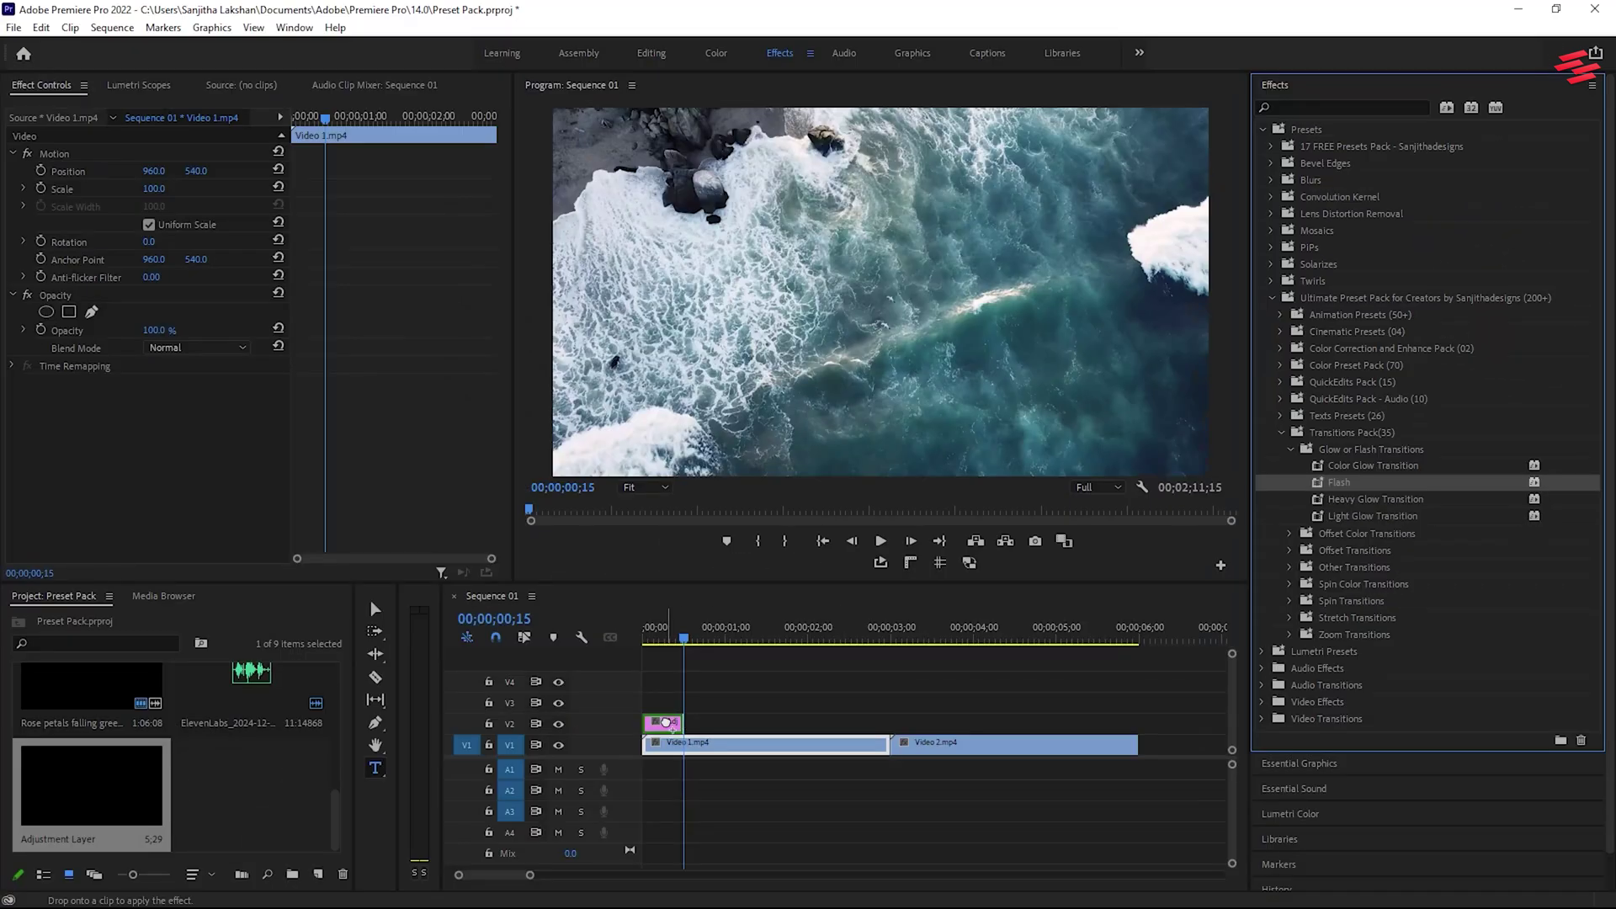
click(660, 722)
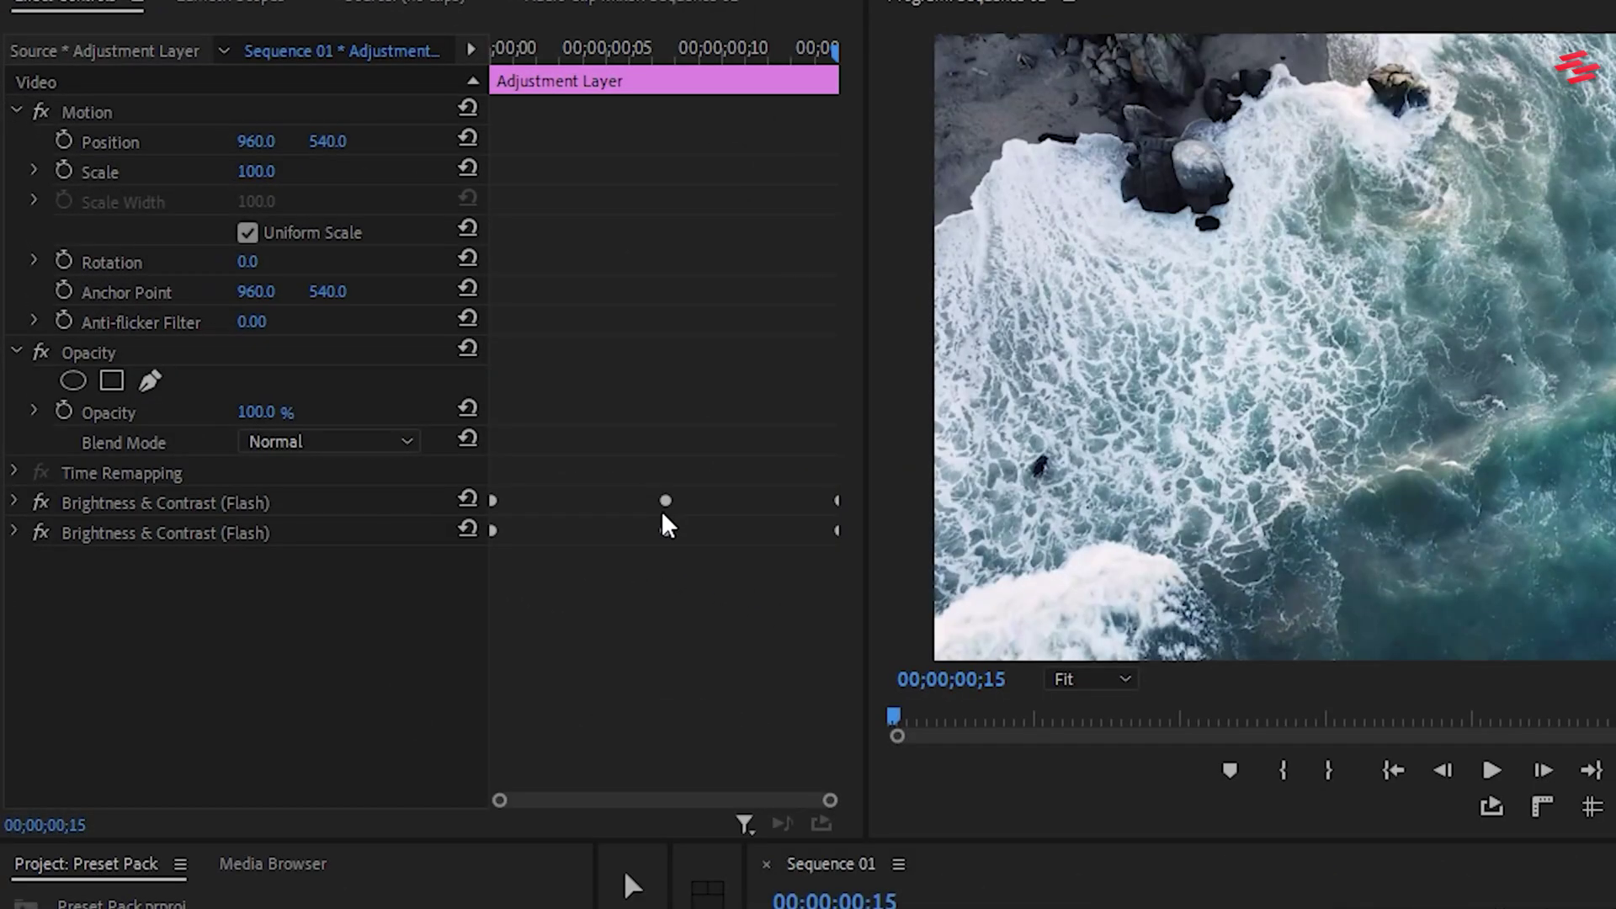
Add a marker at the flash's peak Brightness & Contrast keyframe
click(17, 503)
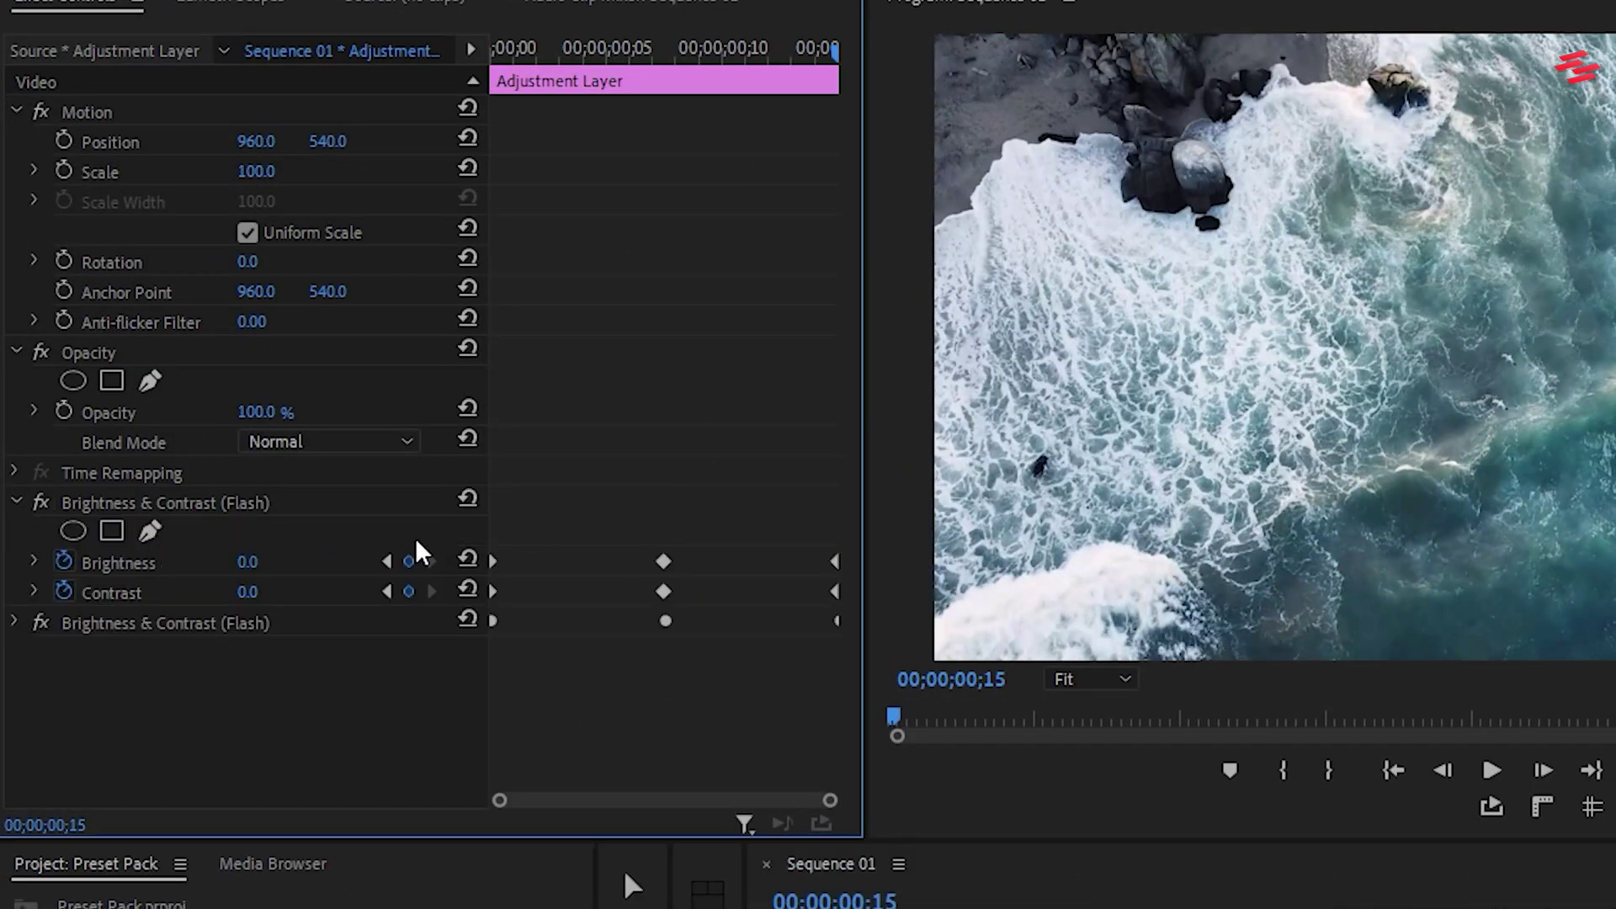
click(610, 71)
click(432, 562)
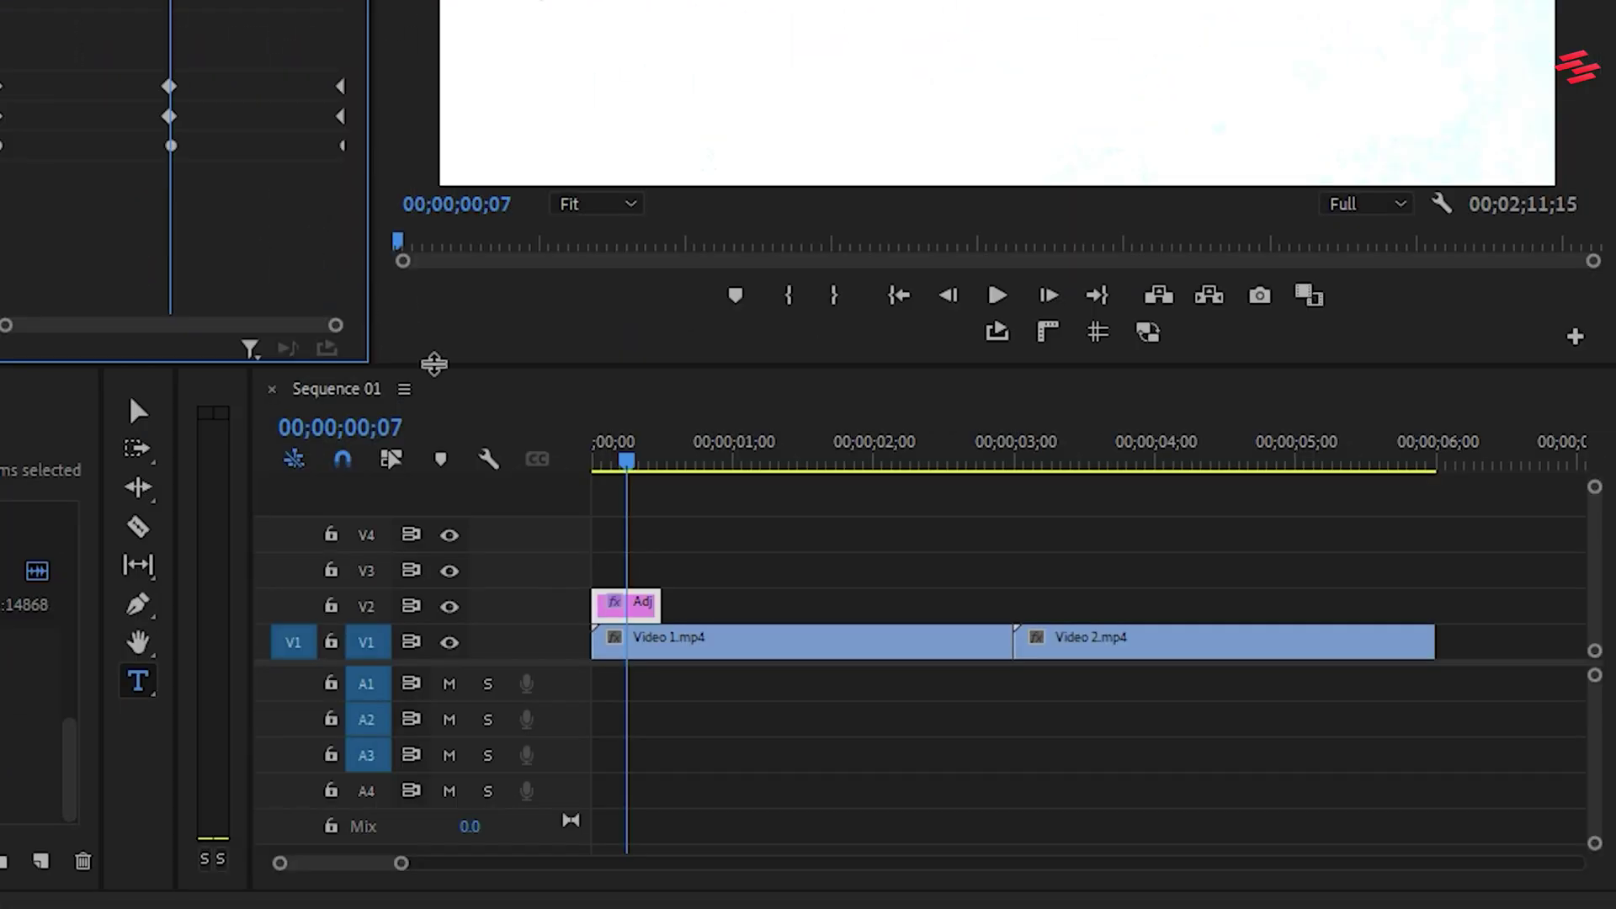
key(m)
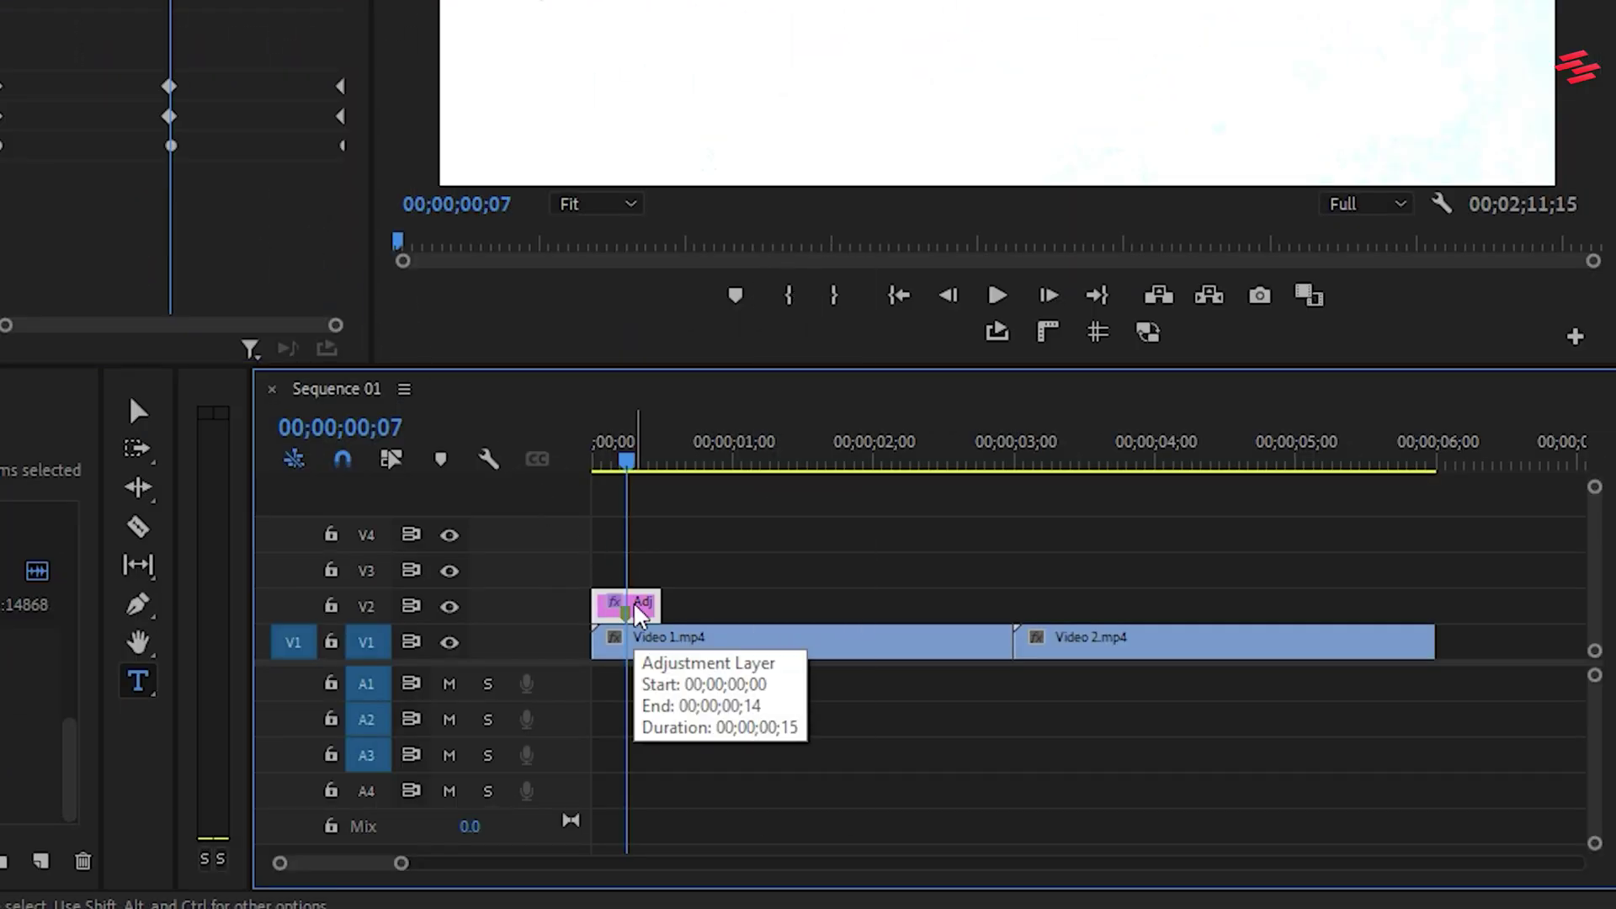
Move the Flash adjustment layer over the Video 1/Video 2 cut, playhead just before it
drag(637, 612, 1026, 608)
click(996, 461)
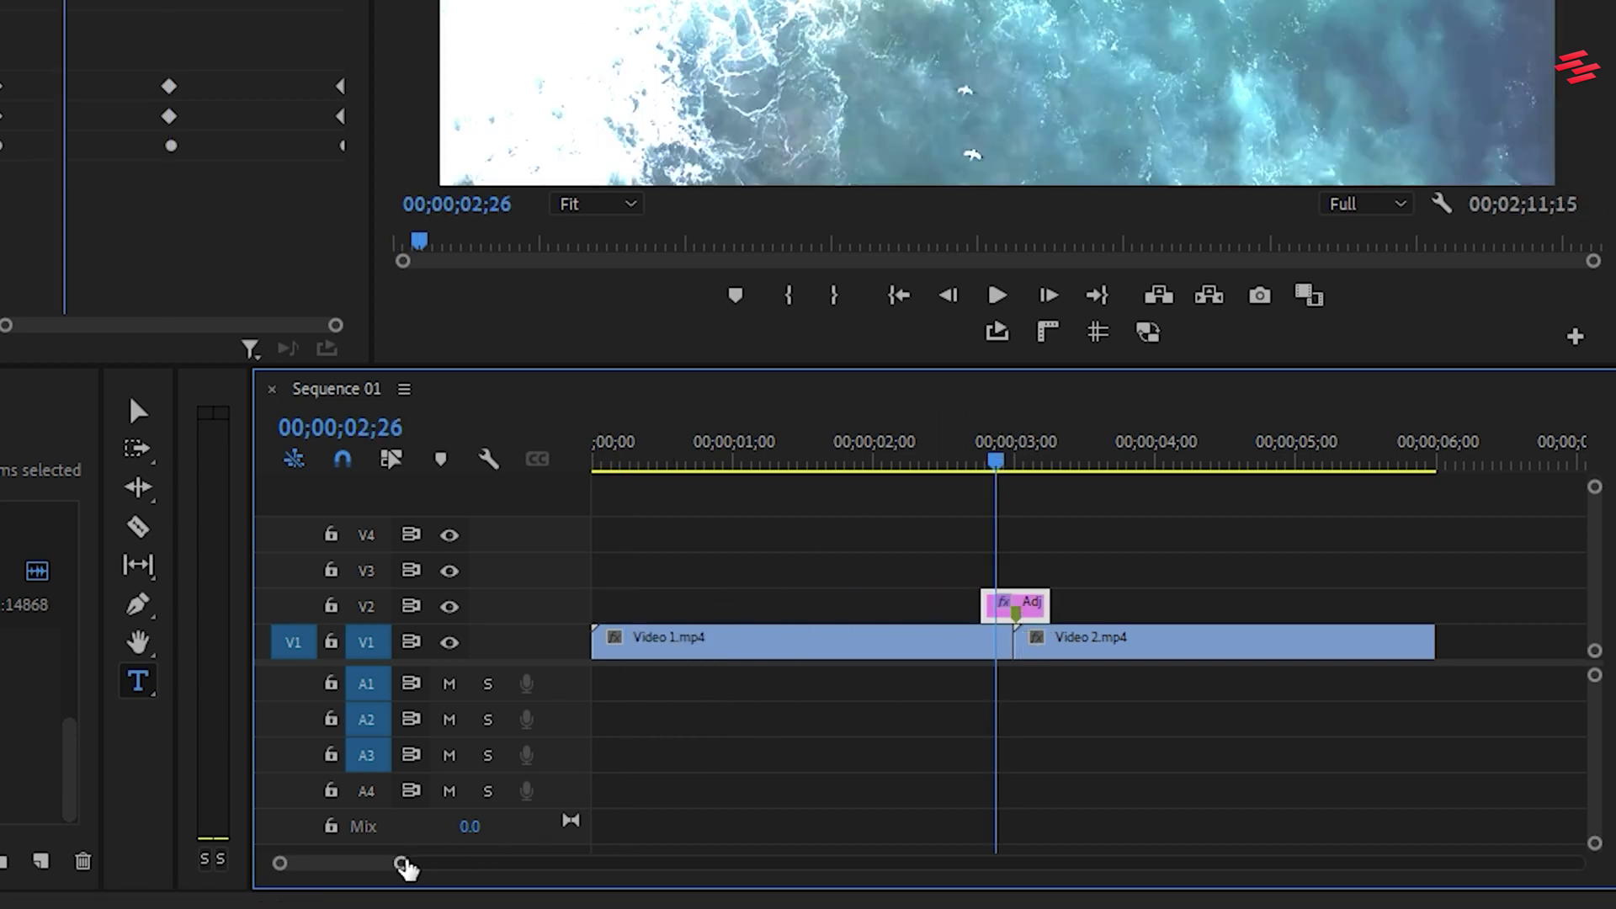
mouse_move(401, 863)
mouse_down()
mouse_move(316, 863)
mouse_move(380, 868)
mouse_up()
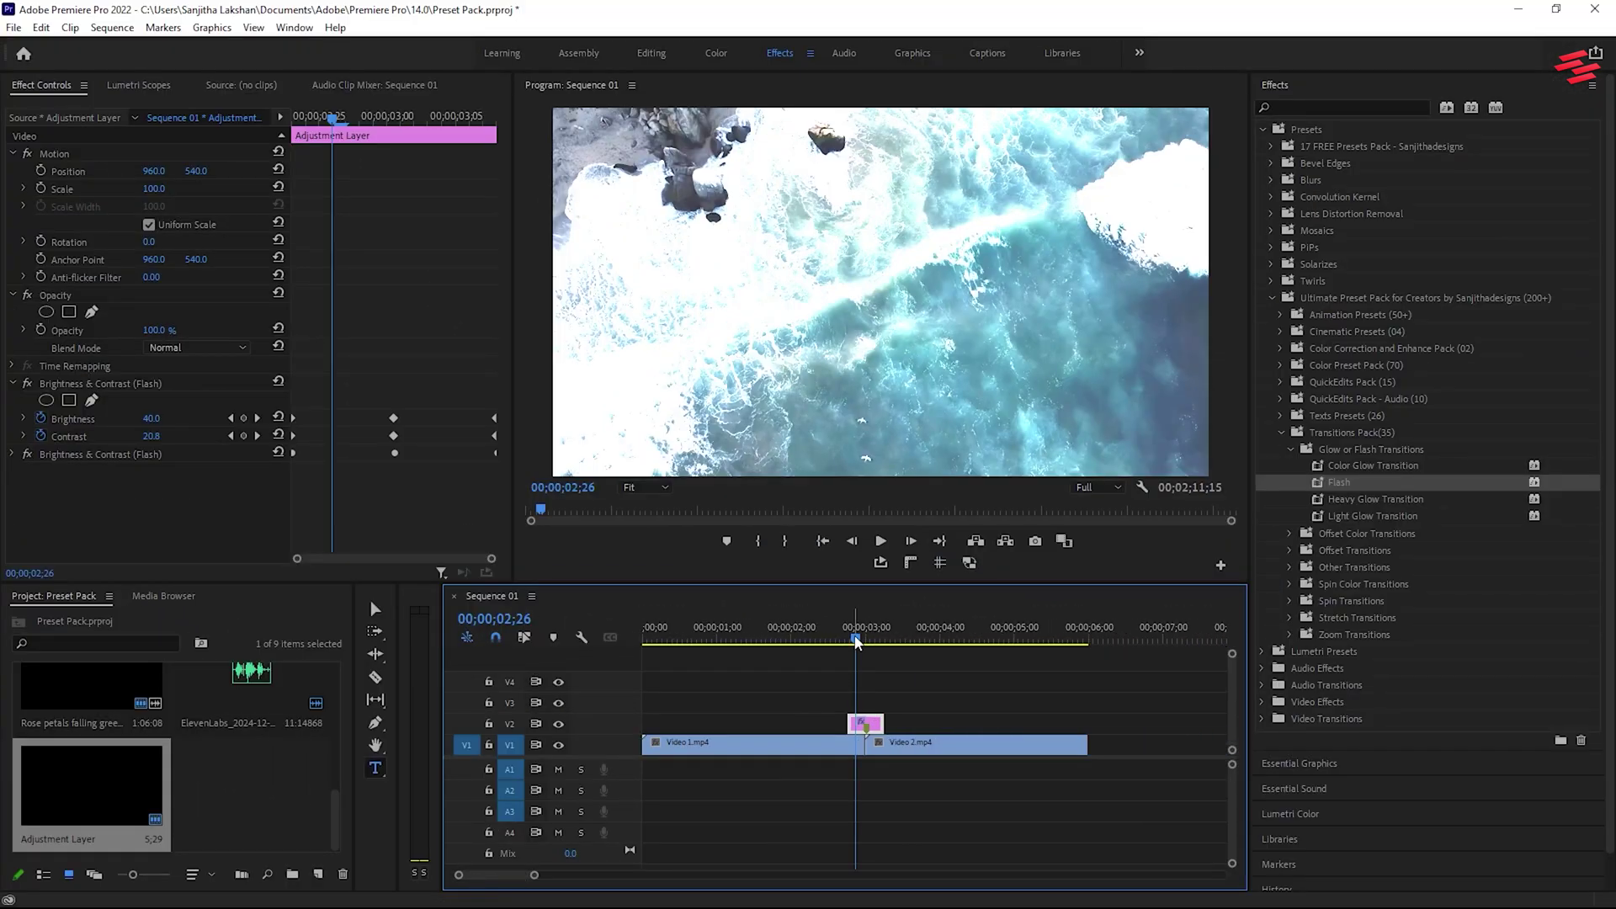
Play through the Flash transition at the cut and collapse the Glow or Flash Transitions folder
click(741, 745)
key(space)
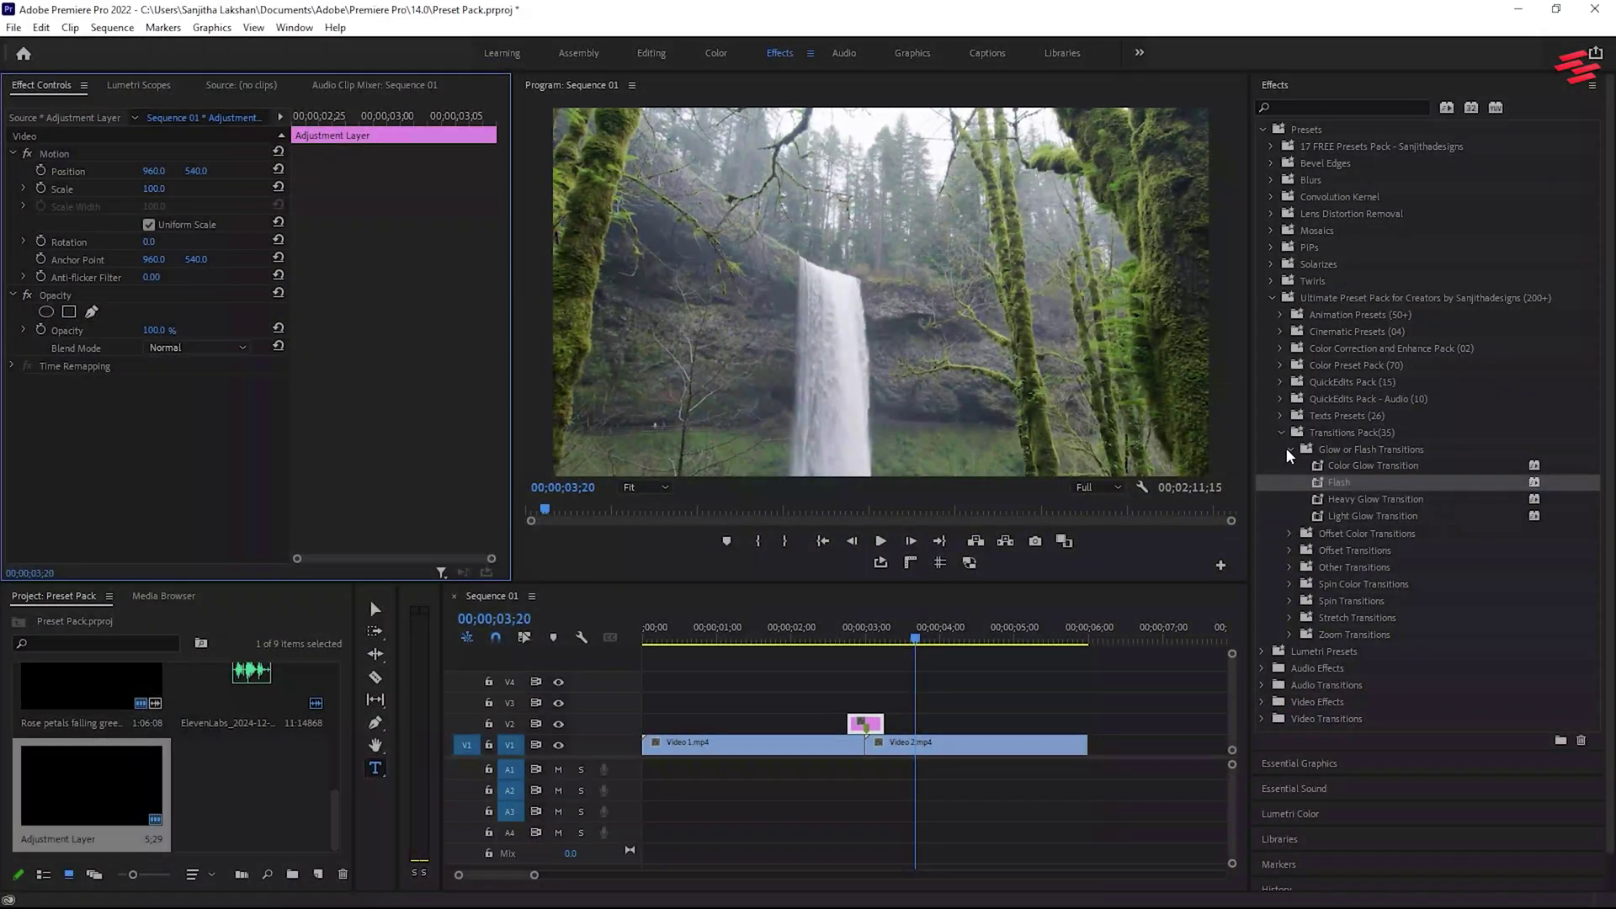
click(1291, 451)
Apply the Offset 02 preset to Video 1 at the cut and play it back
click(1291, 486)
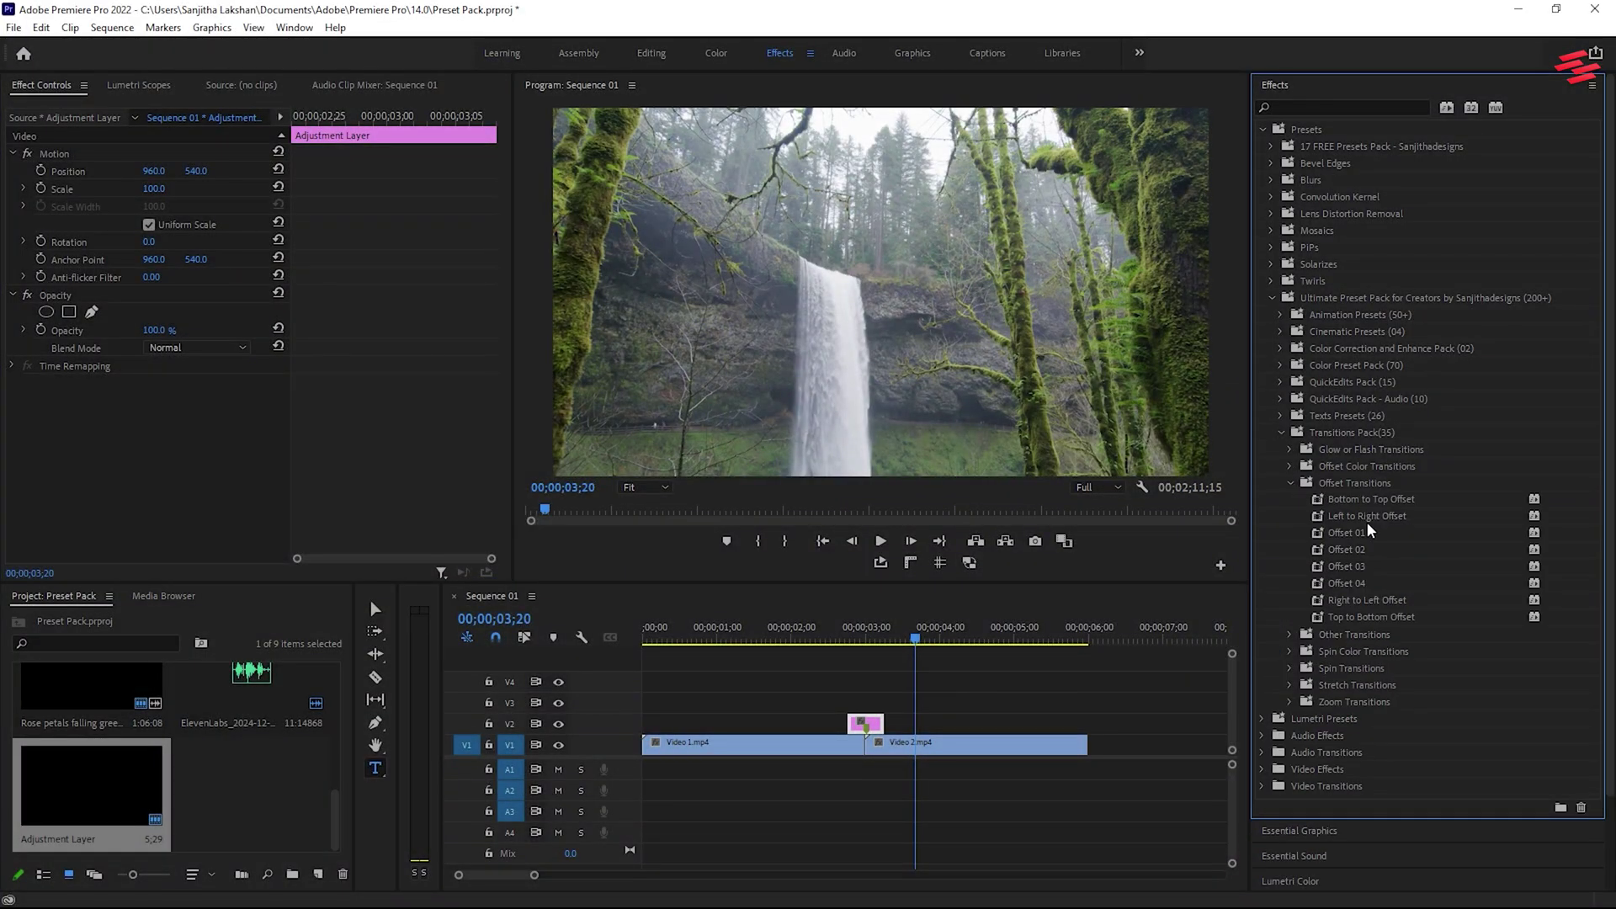
drag(1347, 550, 854, 741)
click(863, 640)
key(space)
click(1291, 483)
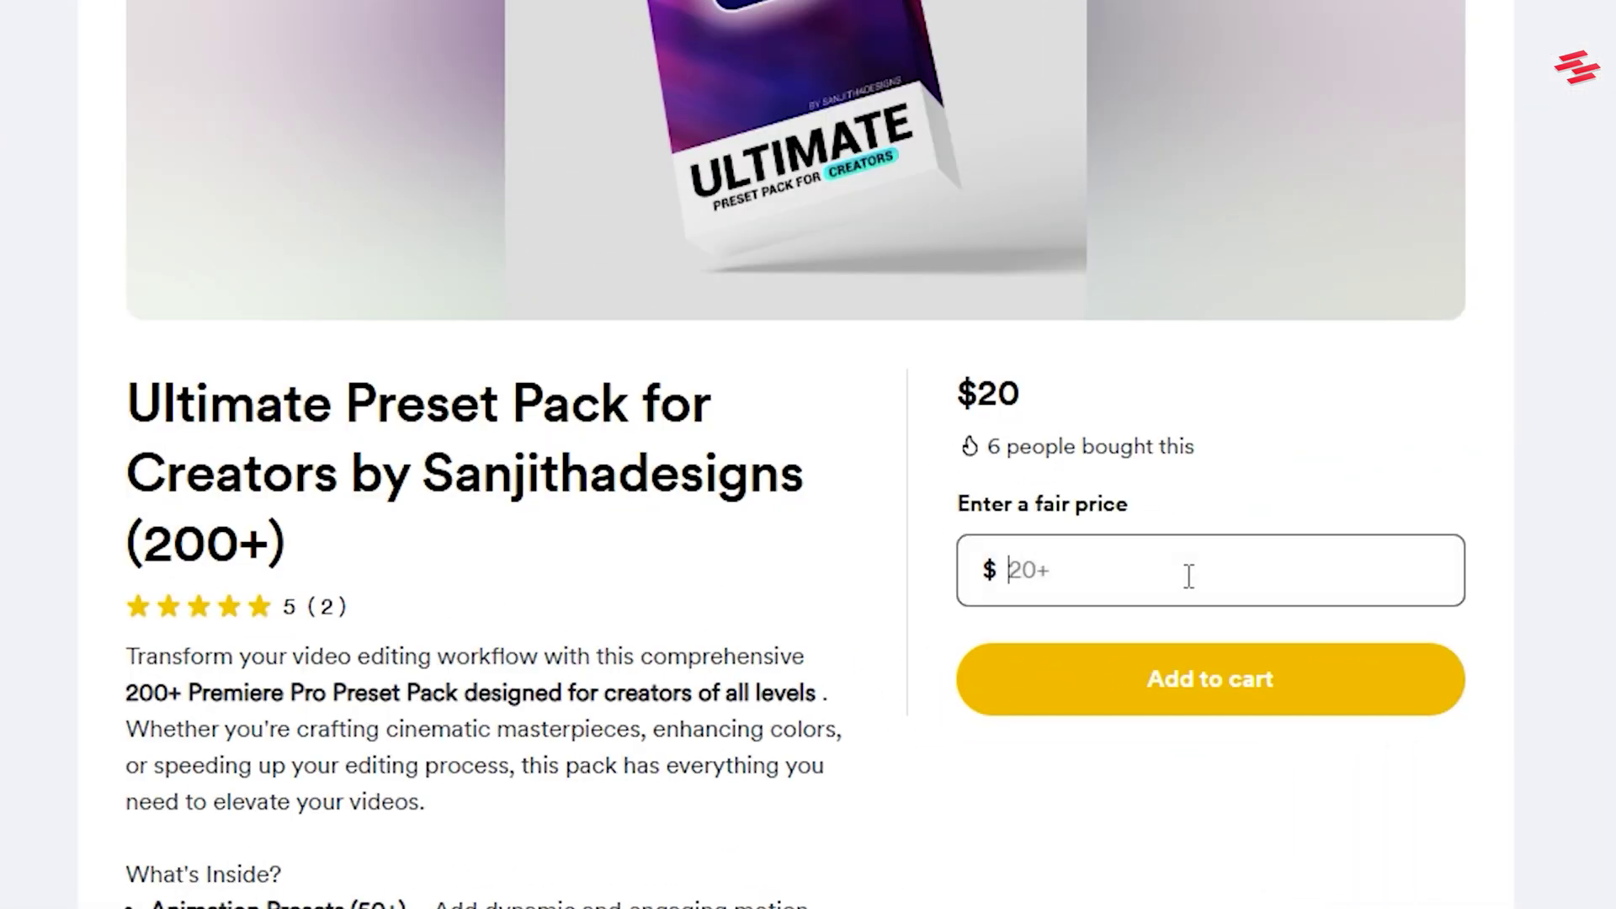
Enter 20 as the fair price and add the Ultimate Preset Pack to the cart
text(20)
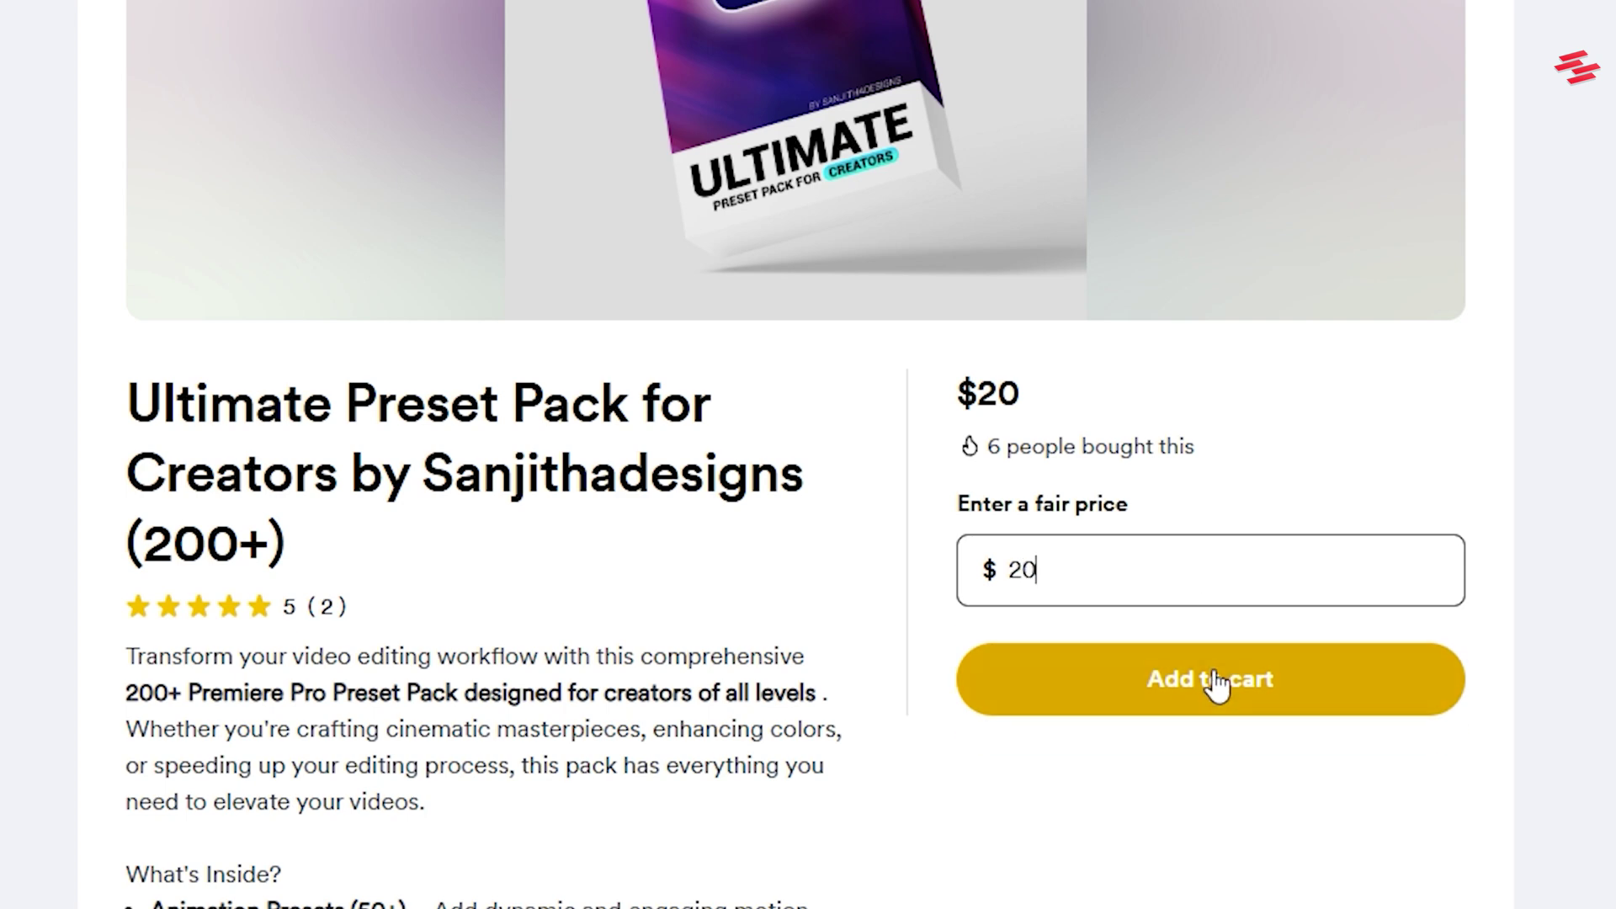
click(1214, 678)
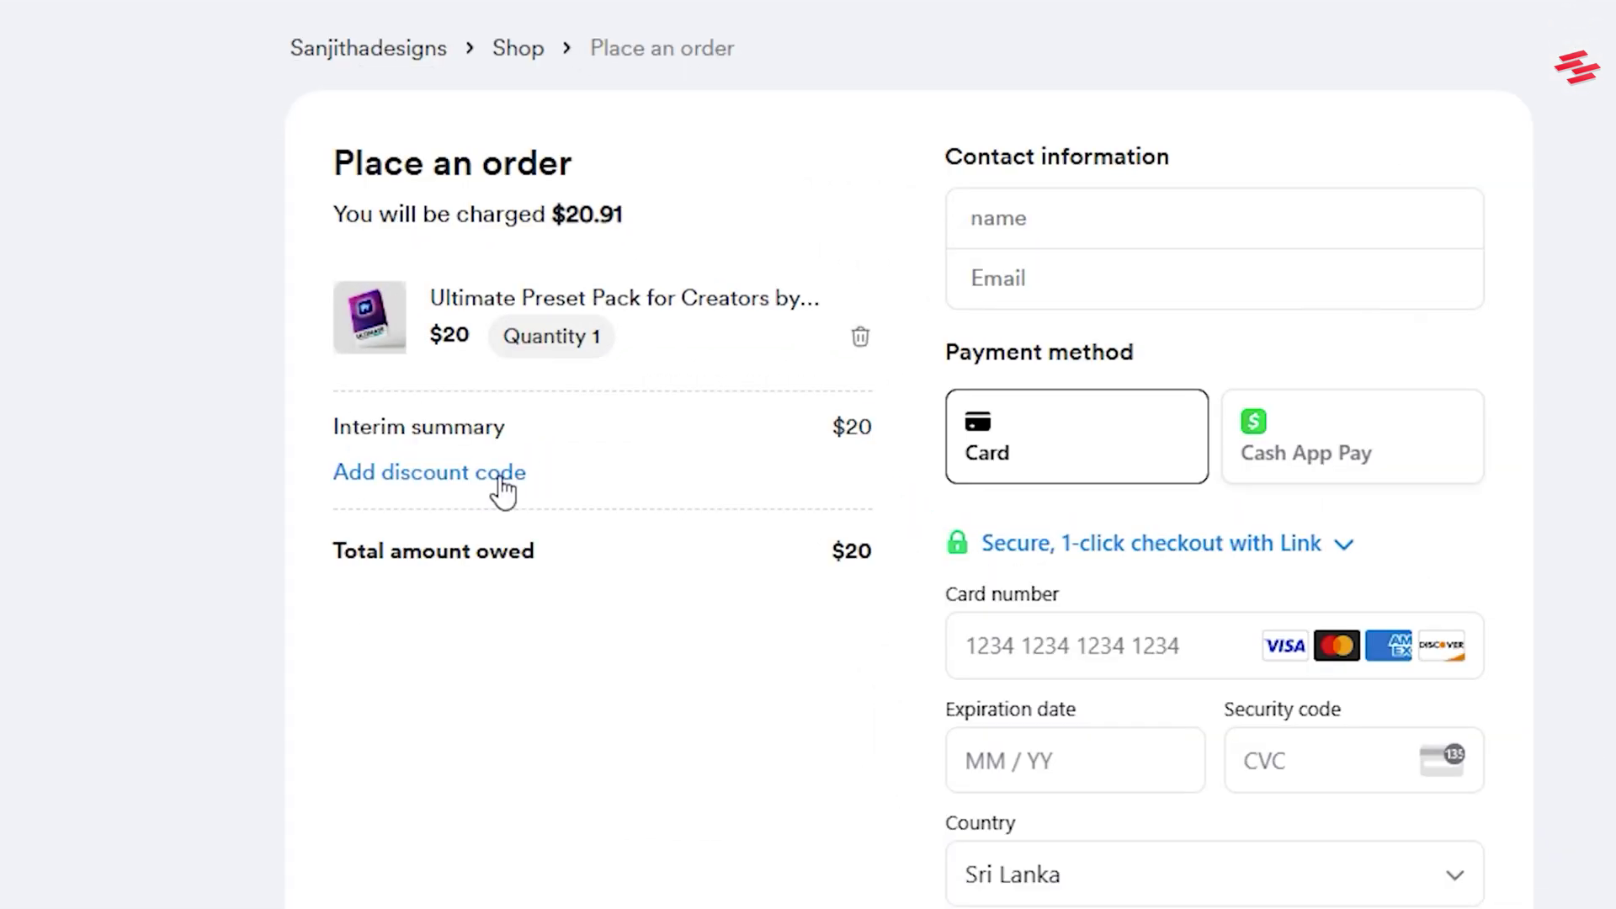
Enter the discount code XMAS and apply it, reducing the total to $2
click(502, 478)
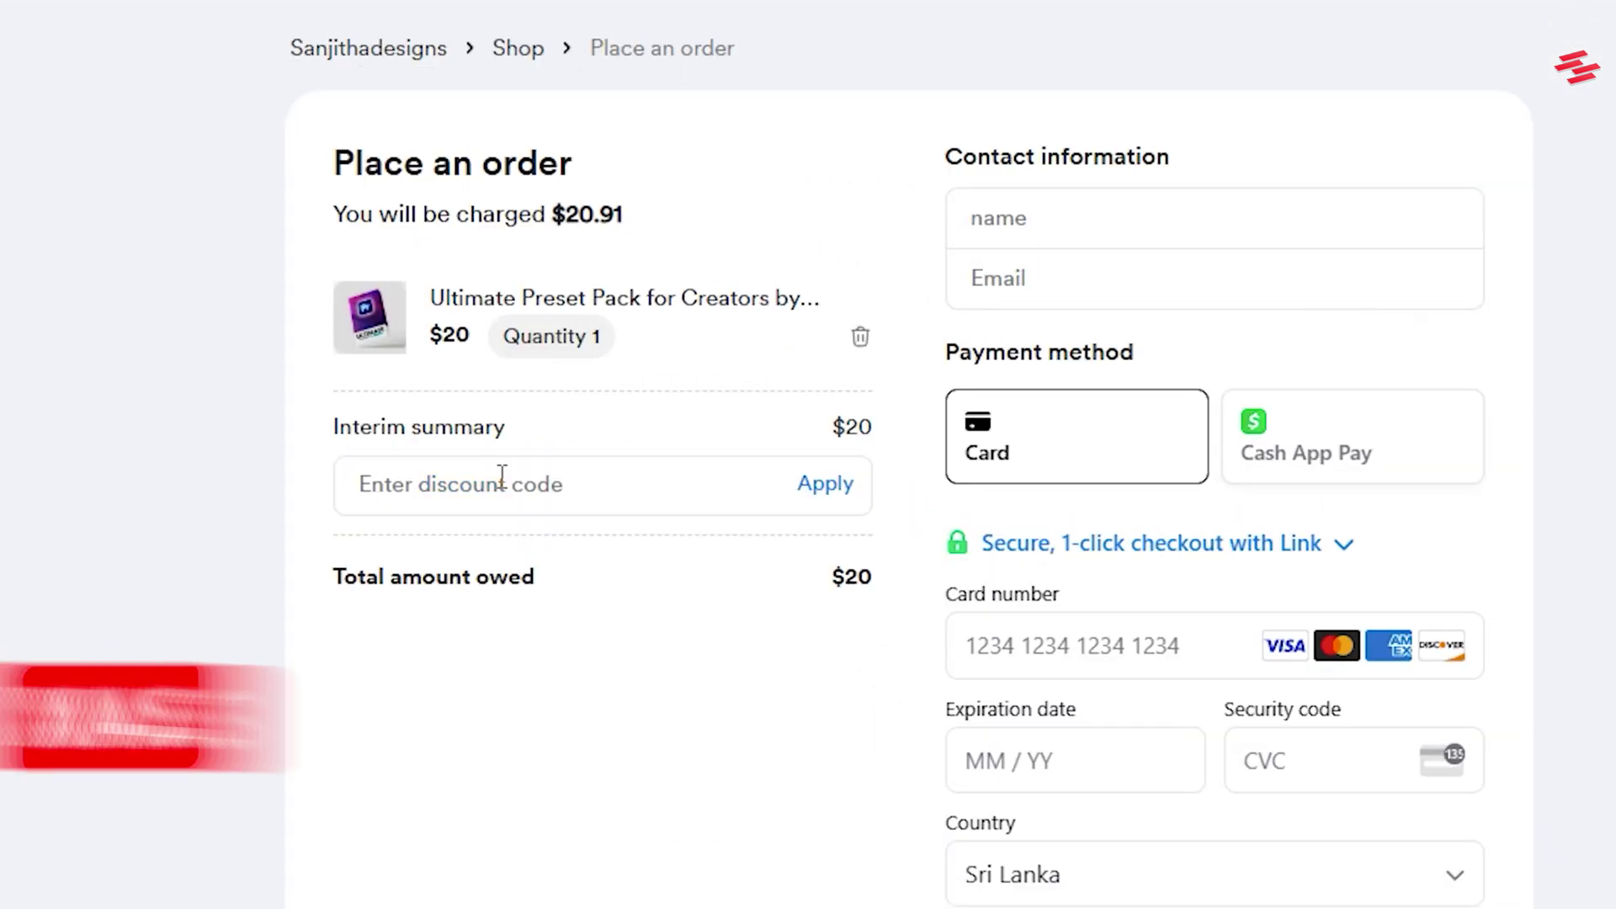
click(501, 480)
text(XMAS)
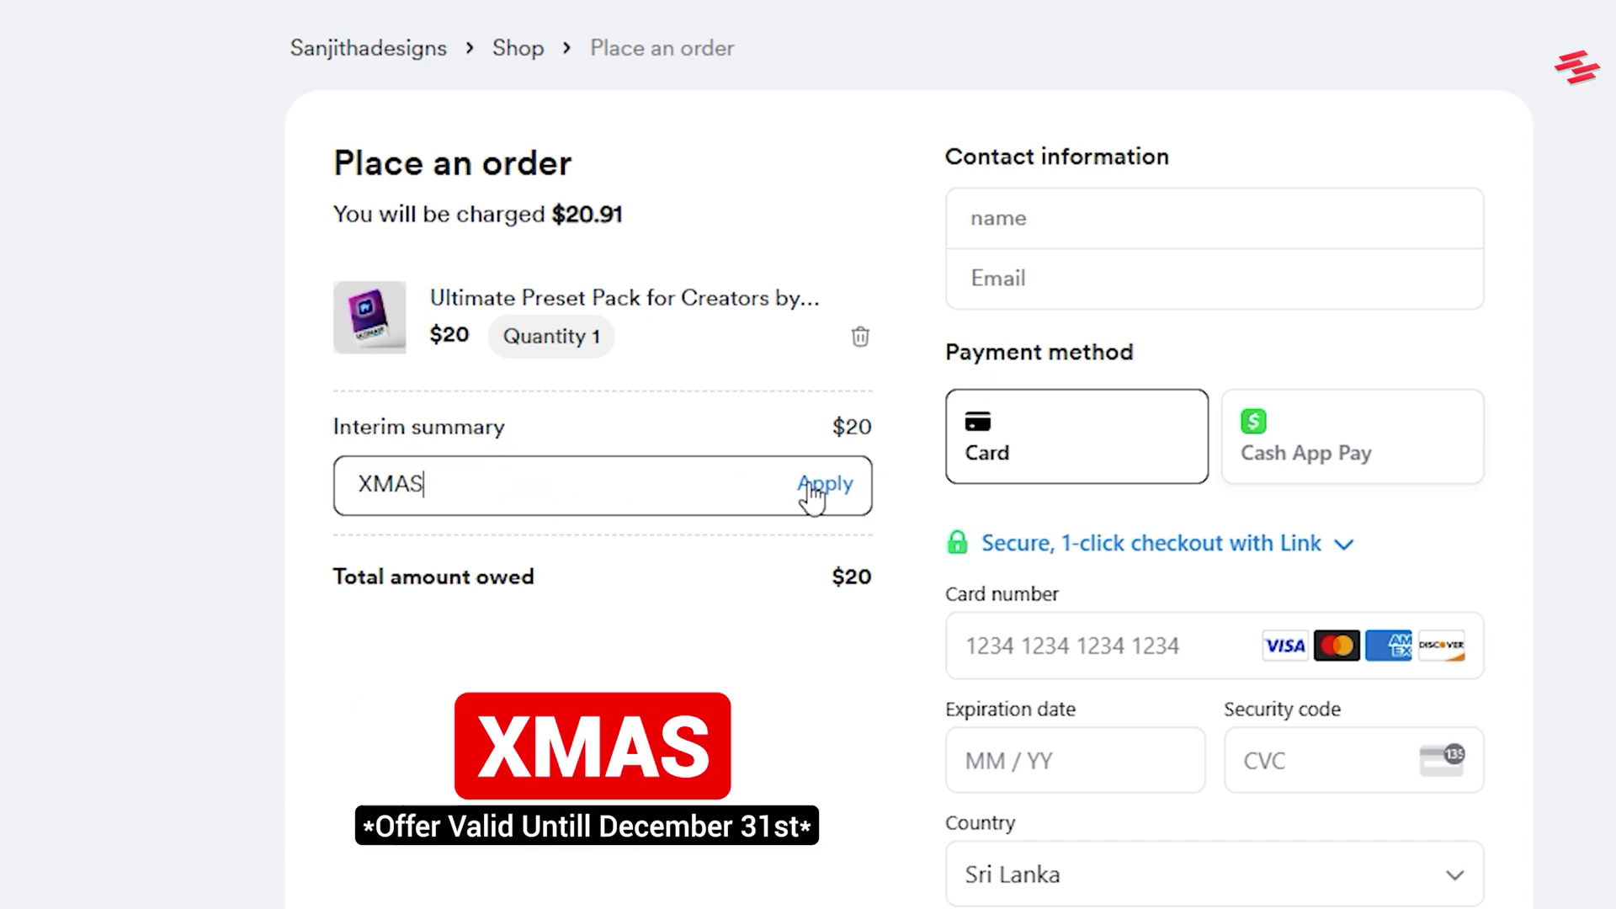
click(809, 485)
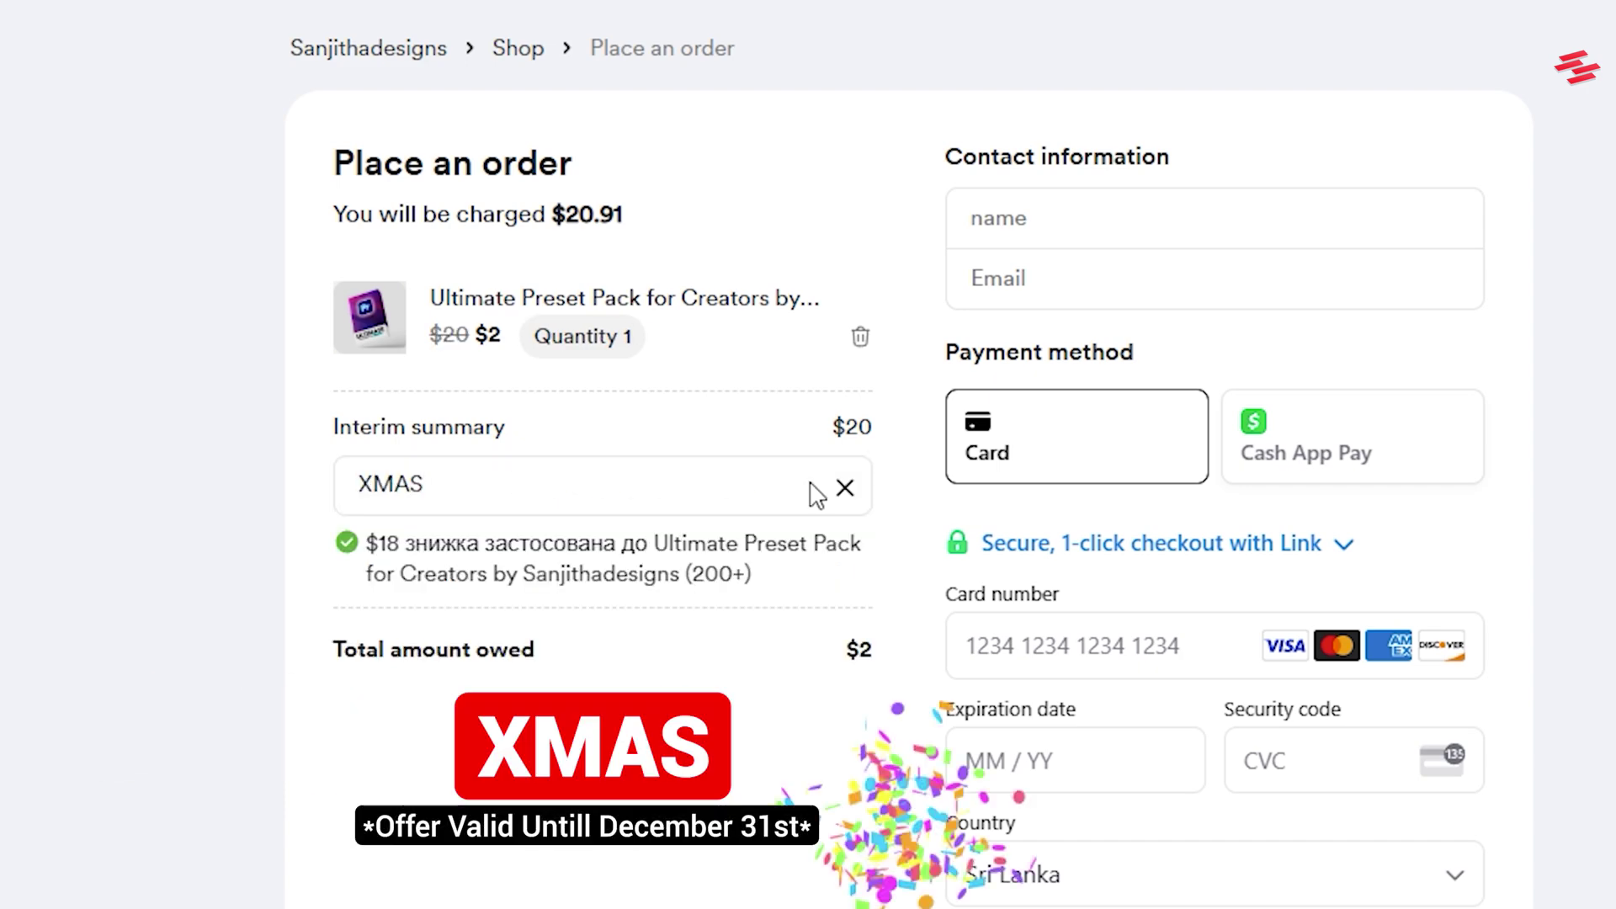